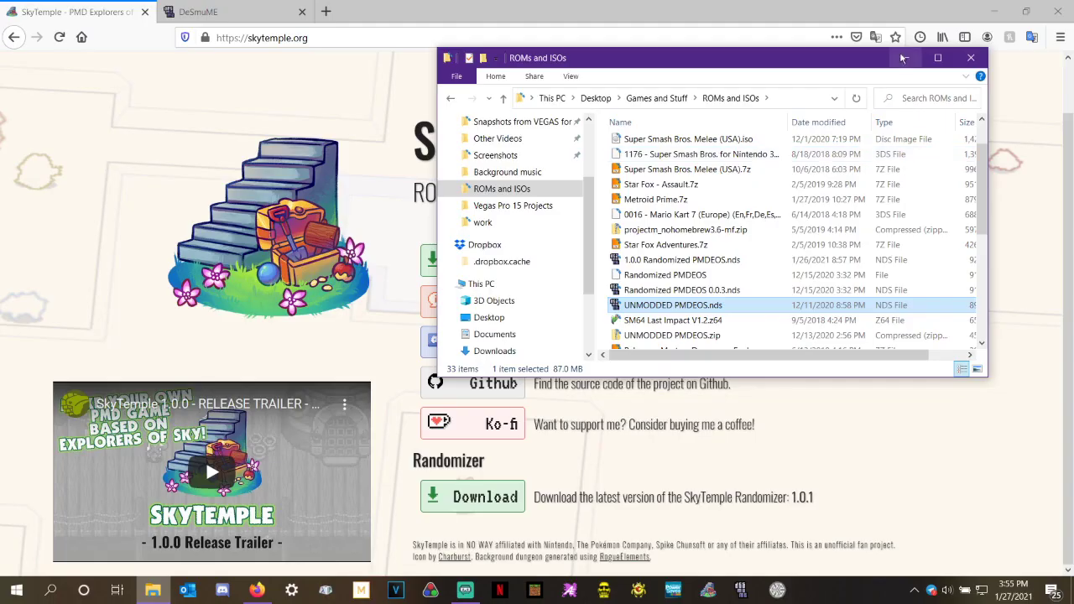
Minimize the ROMs and ISOs folder window and open the Downloads page of the DeSmuME website.
{"action": "left_click", "coordinate": [906, 58]}
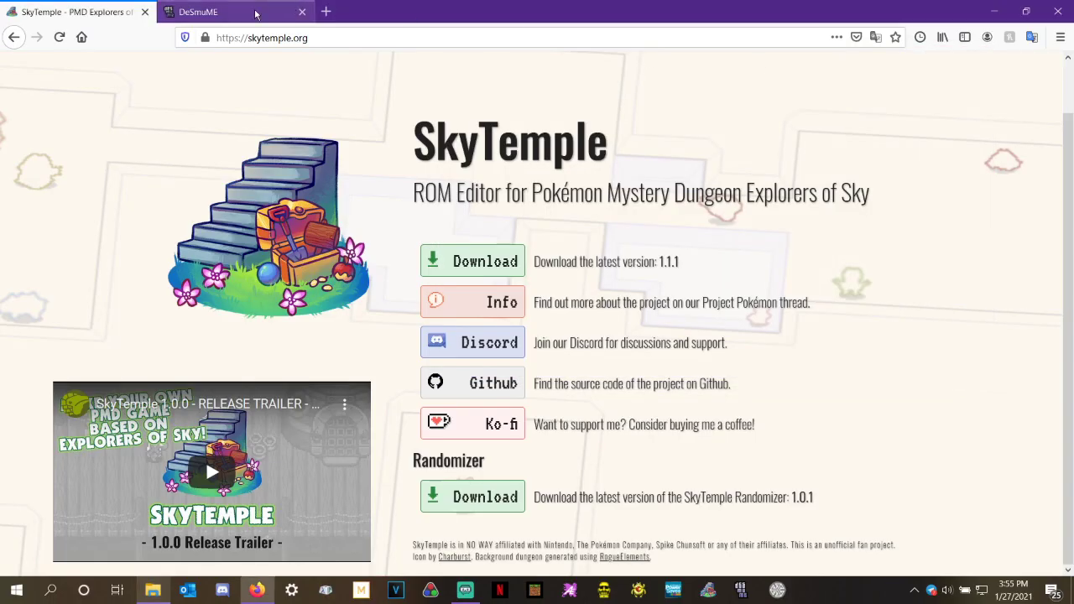
{"action": "left_click", "coordinate": [210, 11]}
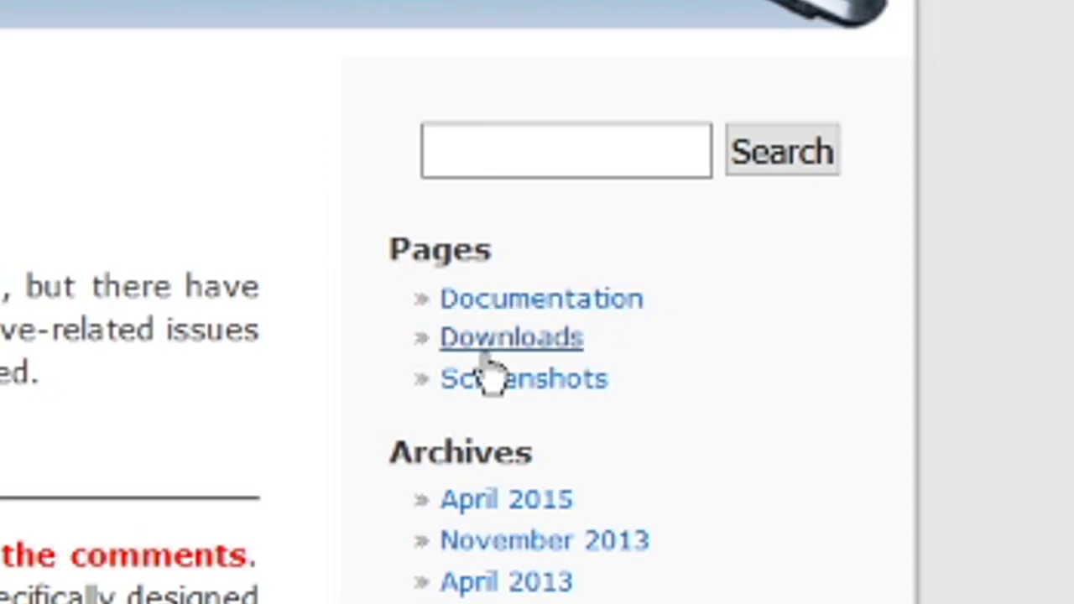
{"action": "left_click", "coordinate": [521, 343]}
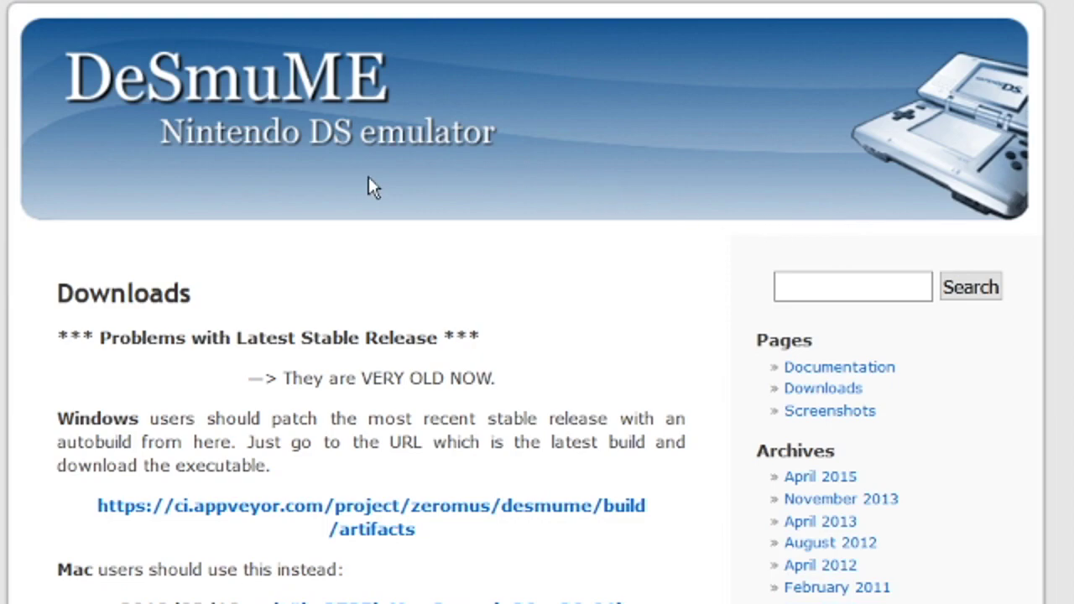
From the SkyTemple Randomizer page on Project Pokémon, download and save skytemple-randomizer-1.0.3-install.exe.
{"action": "left_click", "coordinate": [98, 12]}
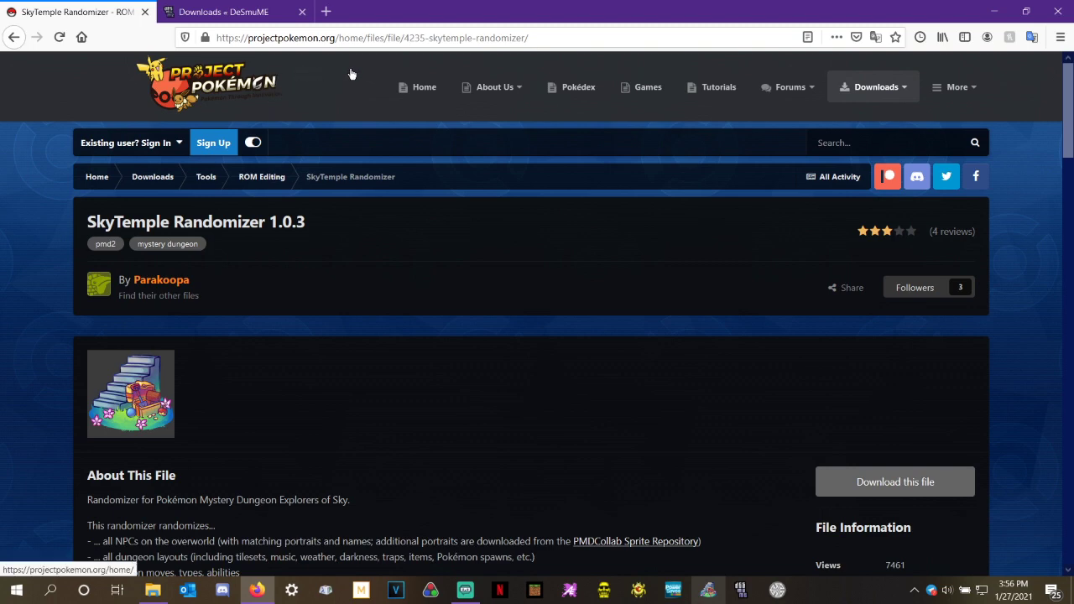
{"action": "scroll", "coordinate": [662, 268], "scroll_direction": "down", "scroll_amount": 1}
{"action": "scroll", "coordinate": [662, 269], "scroll_direction": "down", "scroll_amount": 2}
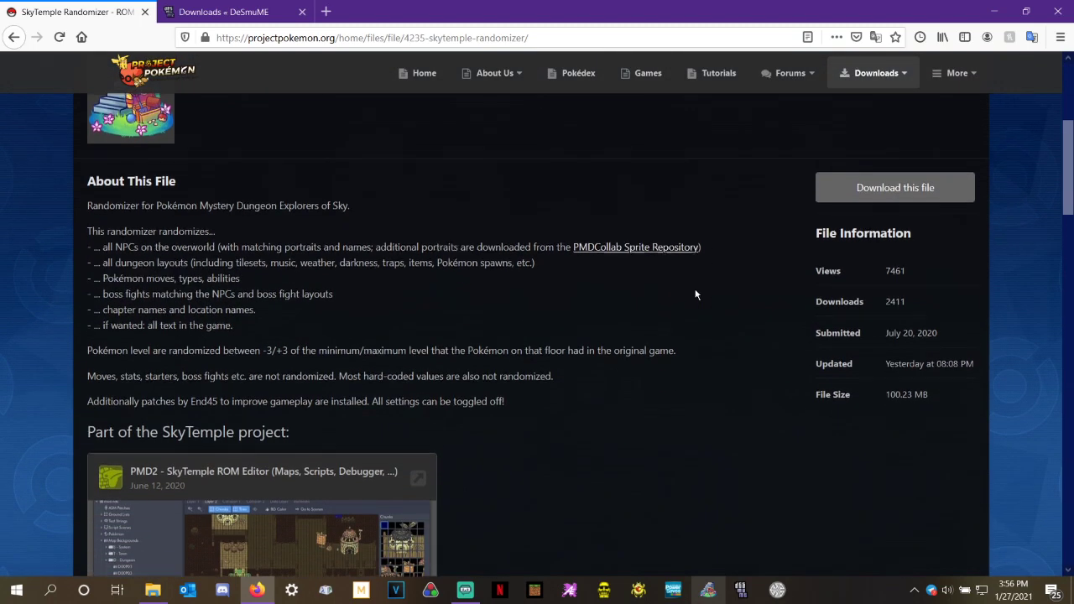
{"action": "scroll", "coordinate": [708, 289], "scroll_direction": "up", "scroll_amount": 1}
{"action": "left_click", "coordinate": [915, 336]}
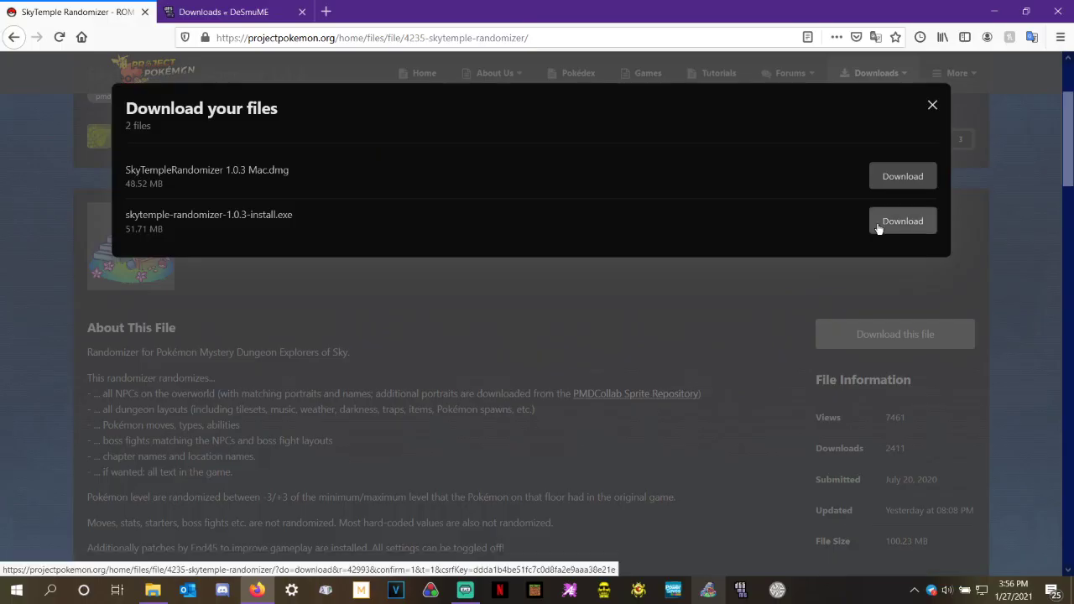
{"action": "left_click", "coordinate": [878, 227]}
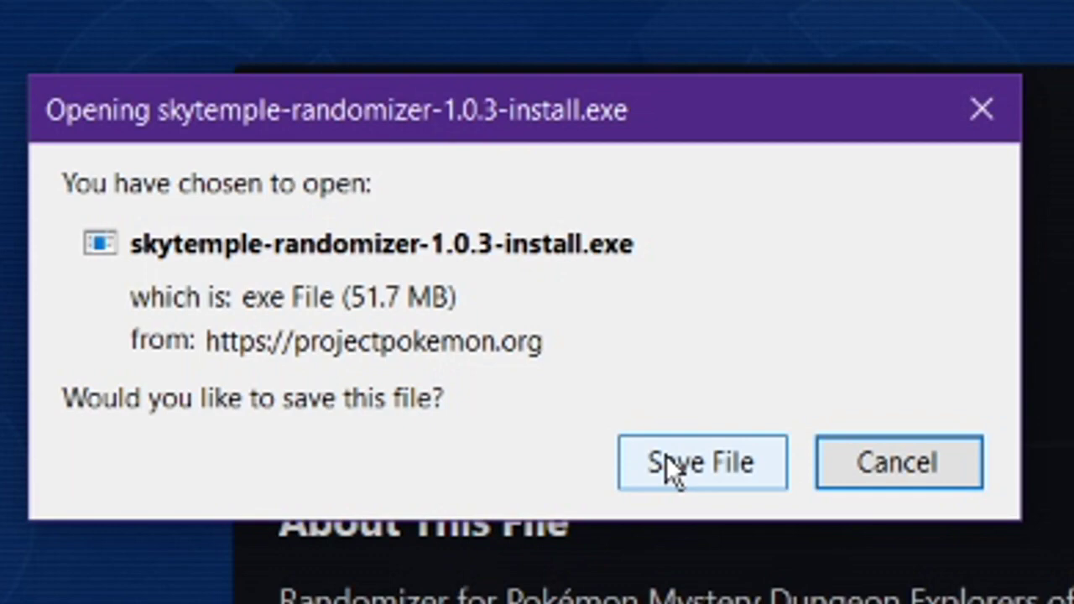
{"action": "left_click", "coordinate": [667, 459]}
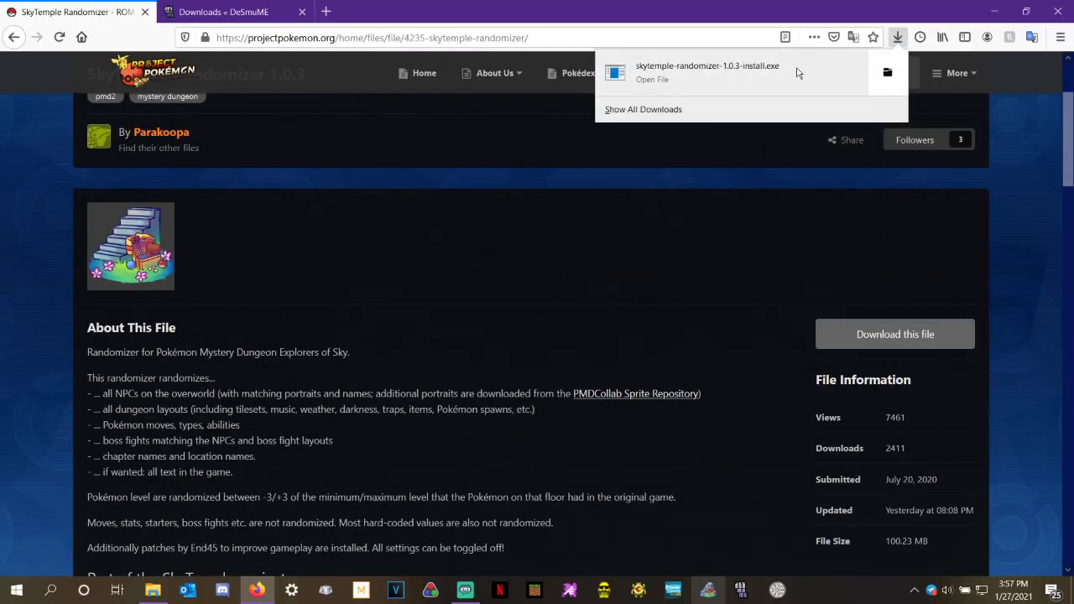
Launch the downloaded randomizer installer and allow it to run despite the Windows SmartScreen block.
{"action": "left_click", "coordinate": [867, 70]}
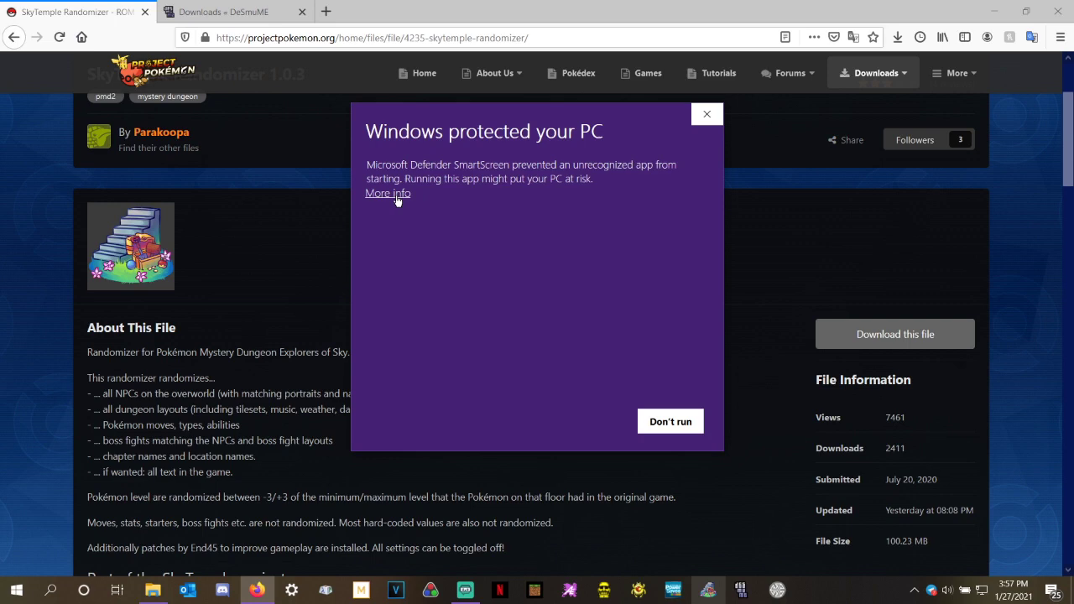
{"action": "left_click_drag", "start_coordinate": [590, 125], "coordinate": [622, 116]}
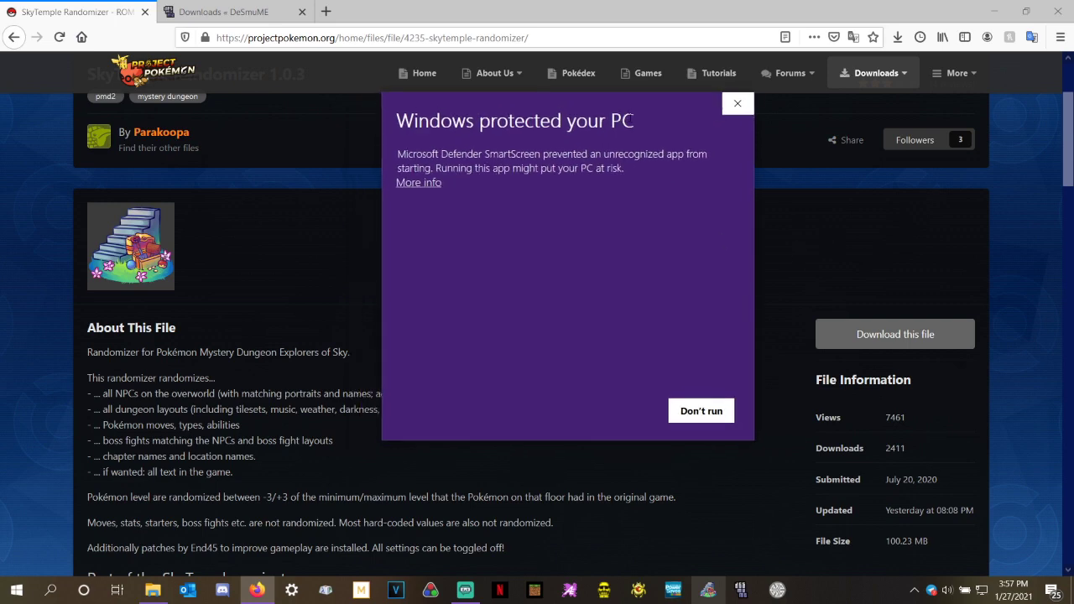
{"action": "scroll", "coordinate": [324, 192], "scroll_direction": "down", "scroll_amount": 3}
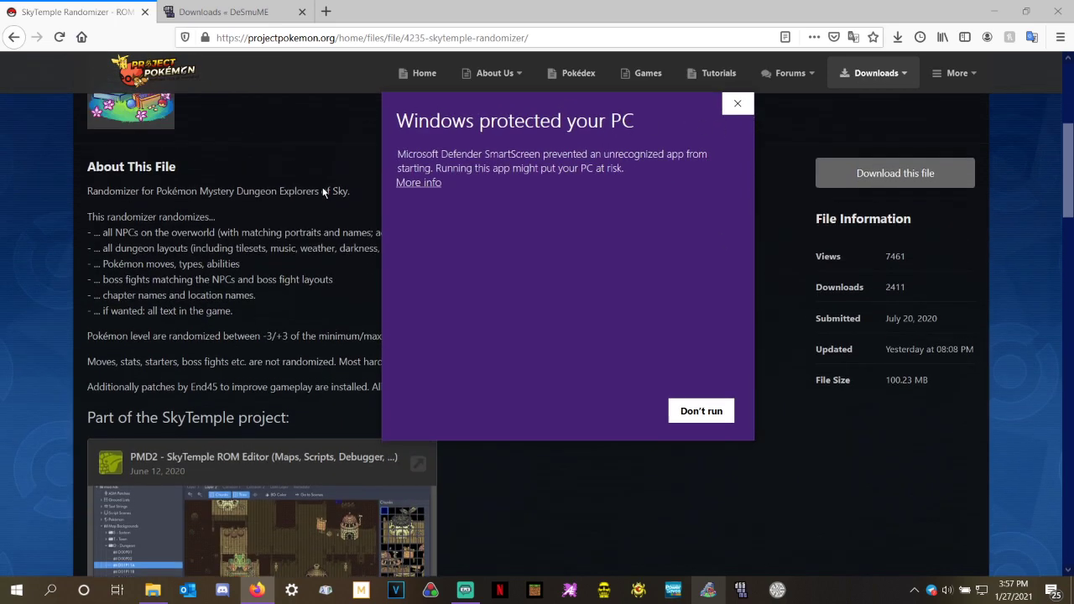
{"action": "scroll", "coordinate": [324, 192], "scroll_direction": "up", "scroll_amount": 3}
{"action": "scroll", "coordinate": [119, 161], "scroll_direction": "up", "scroll_amount": 2}
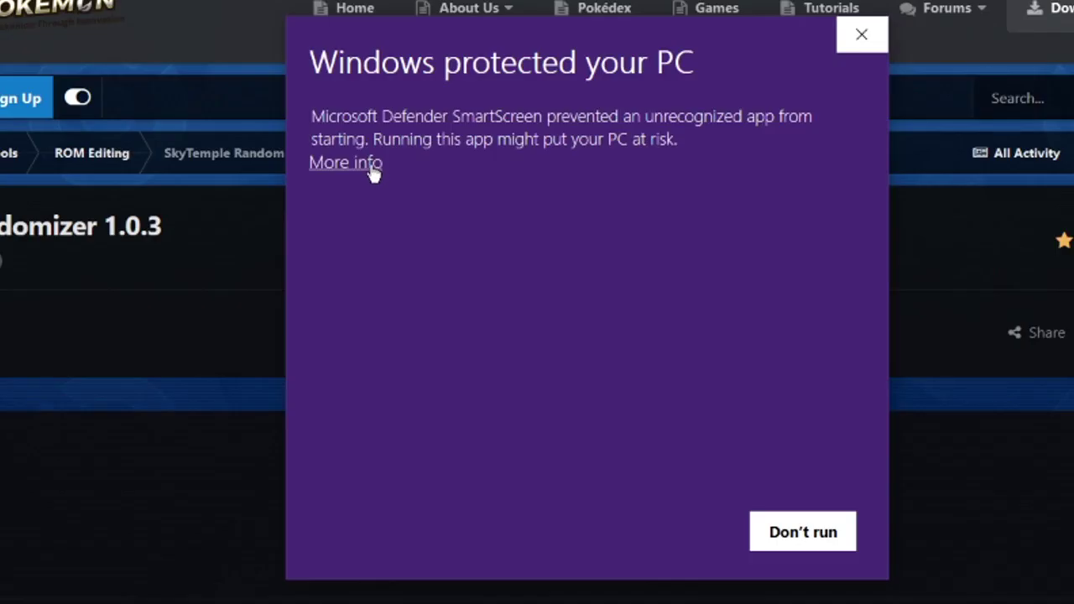
{"action": "left_click", "coordinate": [371, 164]}
{"action": "left_click", "coordinate": [666, 532]}
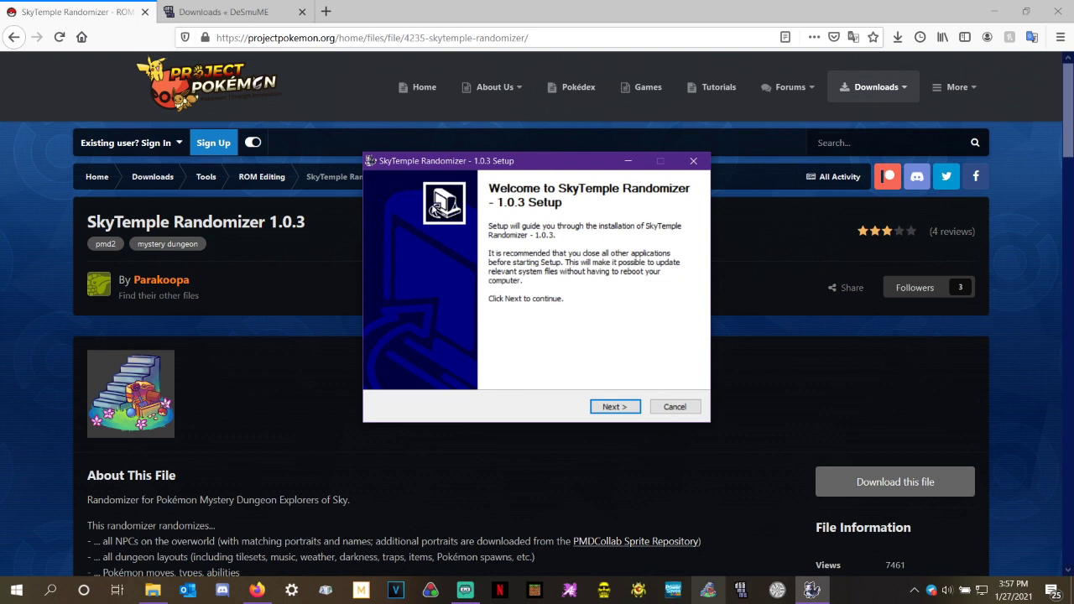
Accept the SkyTemple Randomizer license agreement and keep the install component selected.
{"action": "left_click", "coordinate": [618, 406]}
{"action": "scroll", "coordinate": [611, 312], "scroll_direction": "down", "scroll_amount": 5}
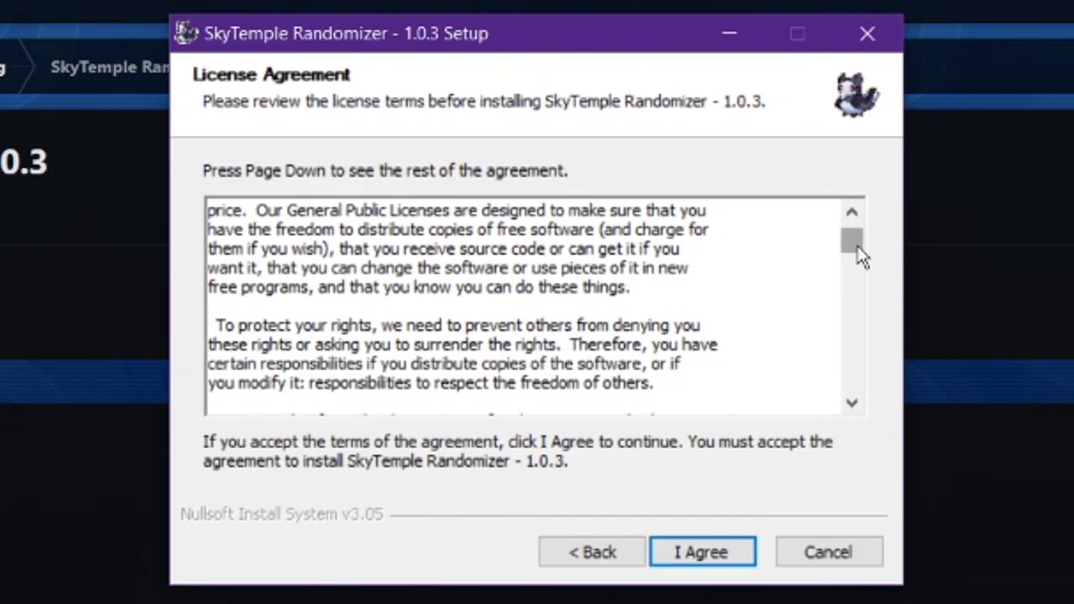
{"action": "left_click_drag", "start_coordinate": [860, 256], "coordinate": [830, 411]}
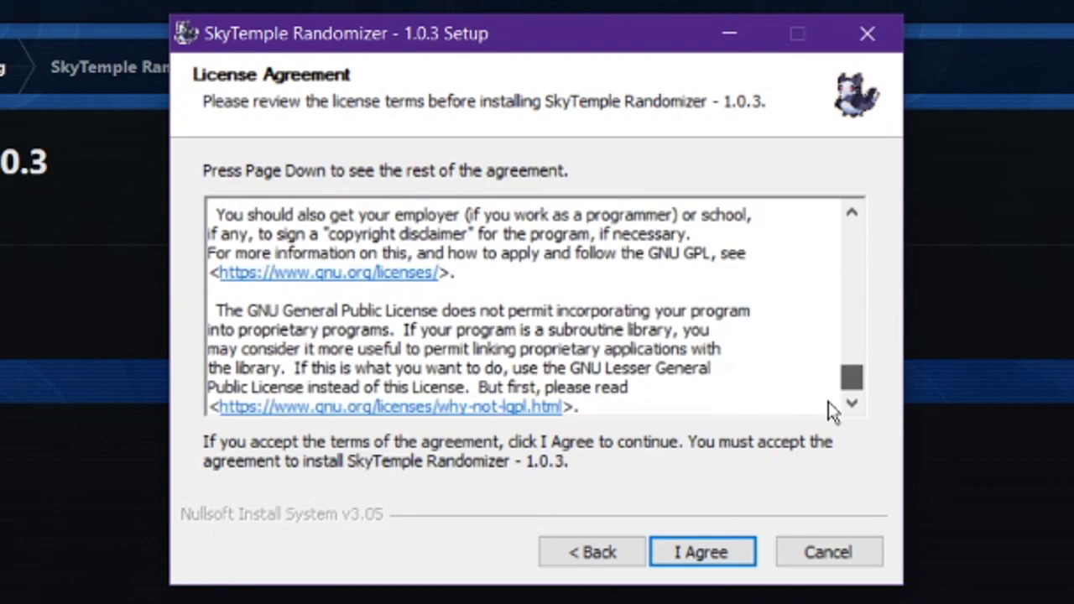
{"action": "left_click", "coordinate": [682, 559]}
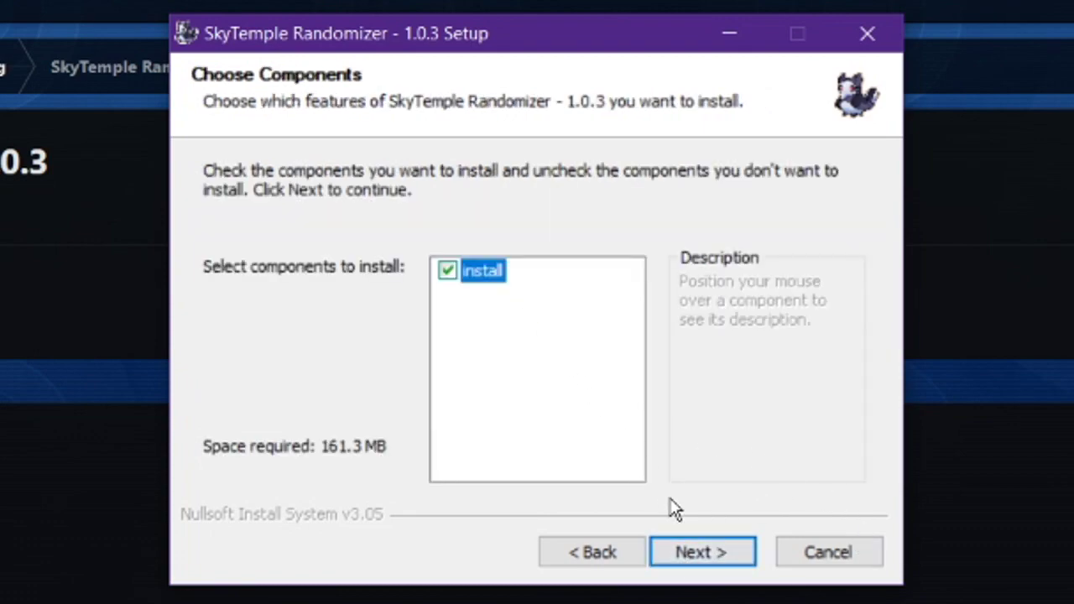
{"action": "left_click", "coordinate": [714, 553]}
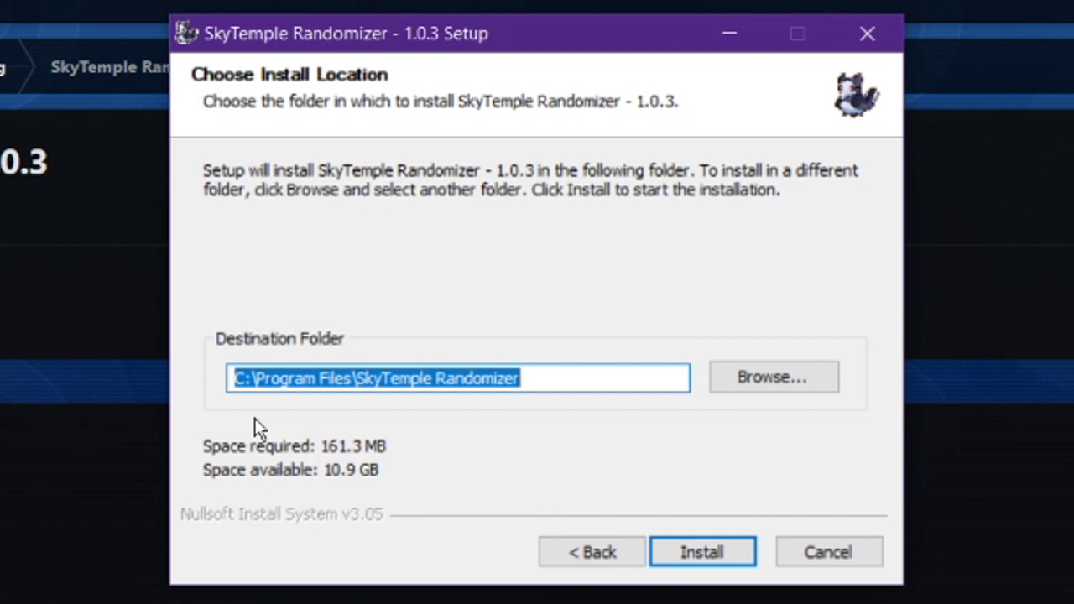
Set the destination folder to D:\HD Program Files\SkyTemple Randomizer, install the program there and finish the setup.
{"action": "left_click", "coordinate": [756, 391]}
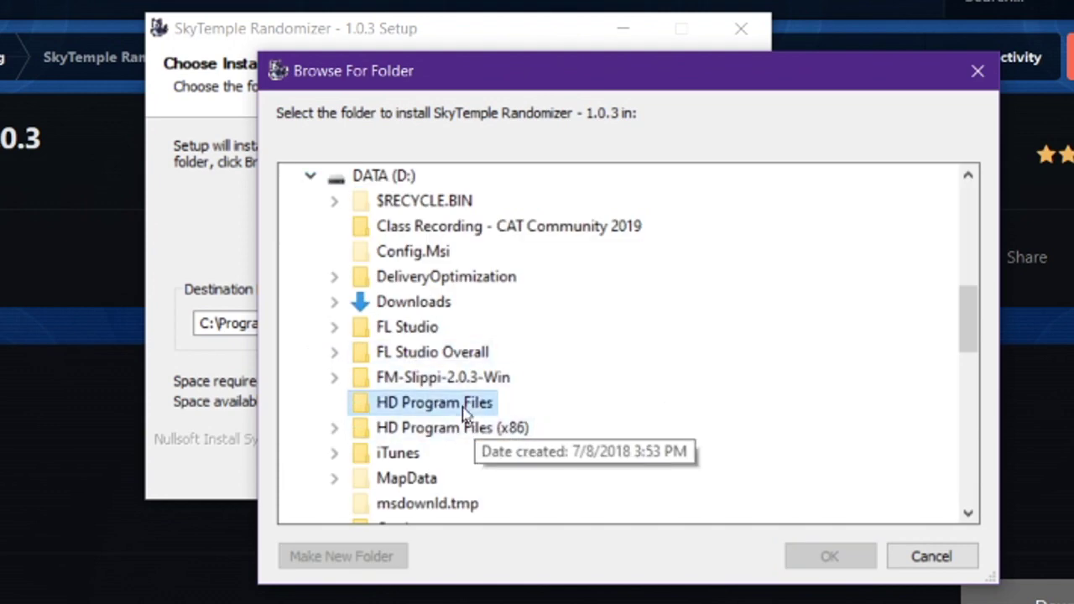
{"action": "left_click", "coordinate": [462, 405]}
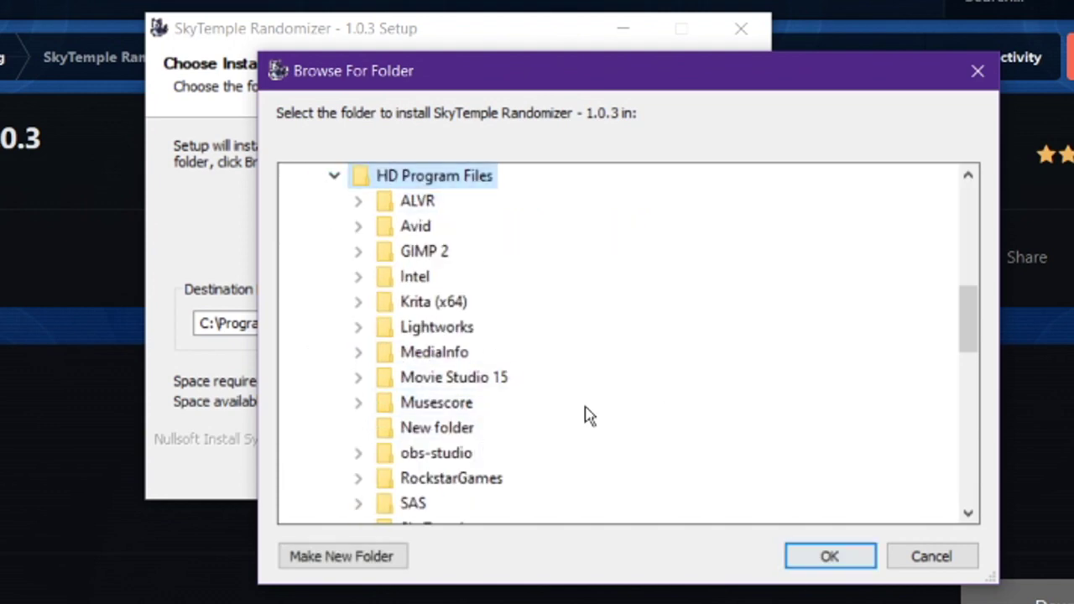
{"action": "left_click", "coordinate": [847, 564]}
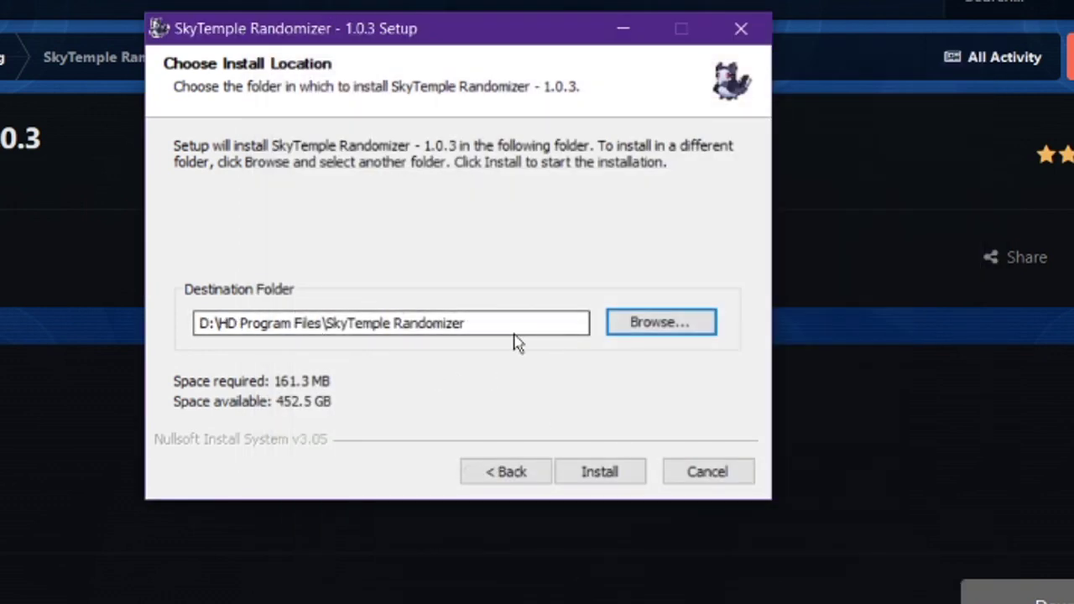
{"action": "left_click_drag", "start_coordinate": [525, 330], "coordinate": [191, 334]}
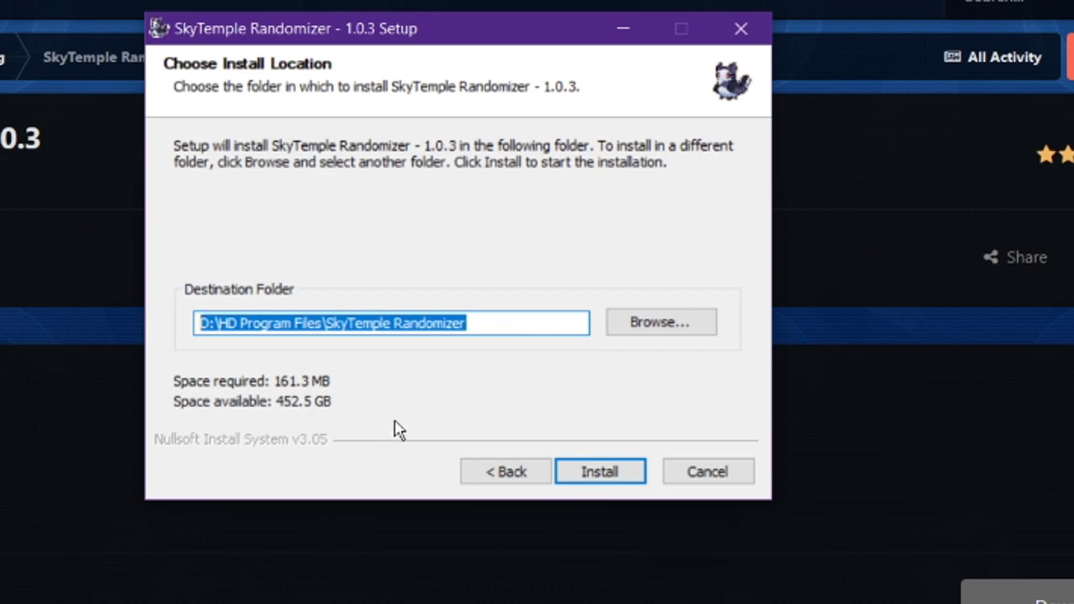
{"action": "left_click", "coordinate": [502, 316]}
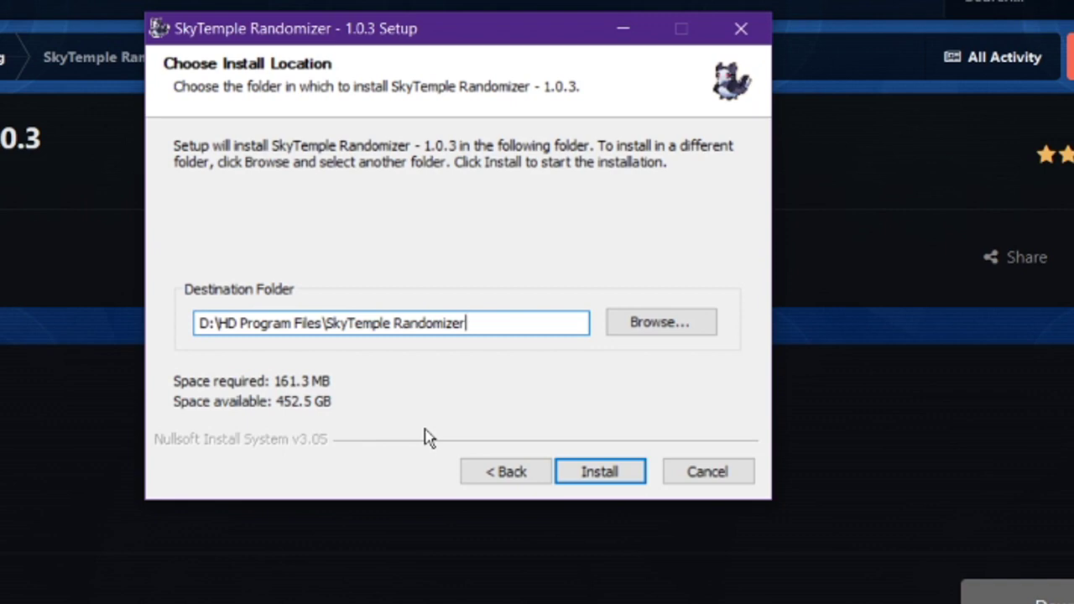
{"action": "left_click", "coordinate": [598, 474]}
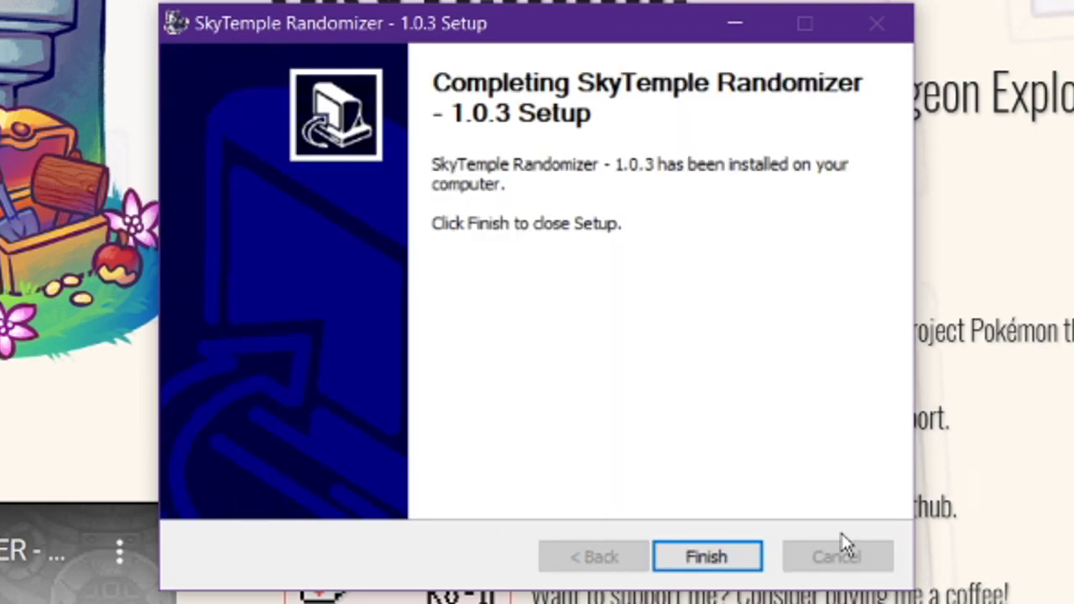
{"action": "left_click", "coordinate": [705, 557]}
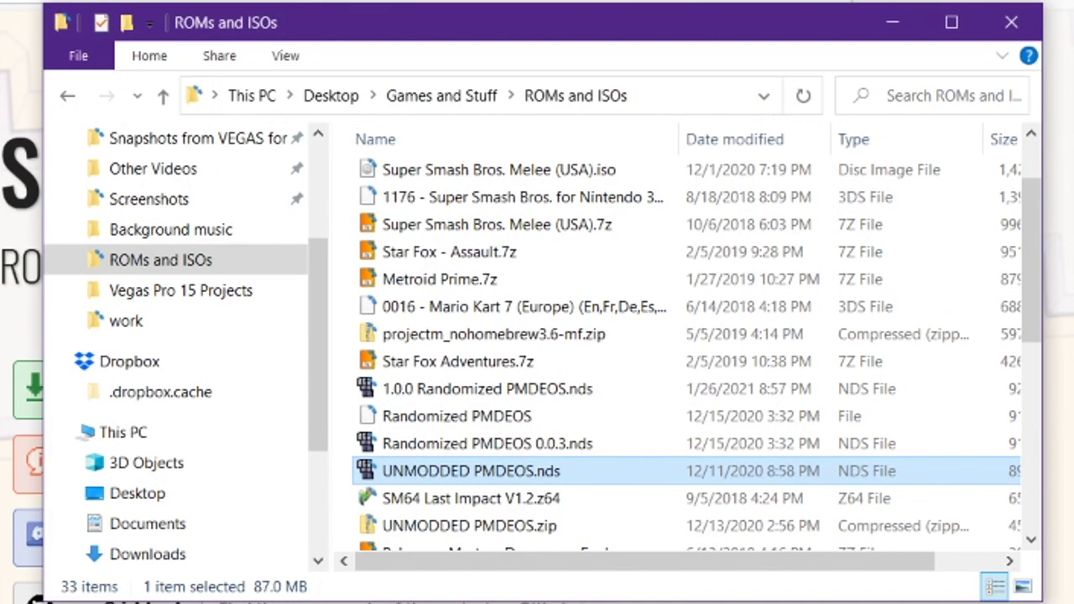
In File Explorer, open the SkyTemple Randomizer folder inside HD Program Files on the DATA (D:) drive.
{"action": "scroll", "coordinate": [232, 495], "scroll_direction": "down", "scroll_amount": 2}
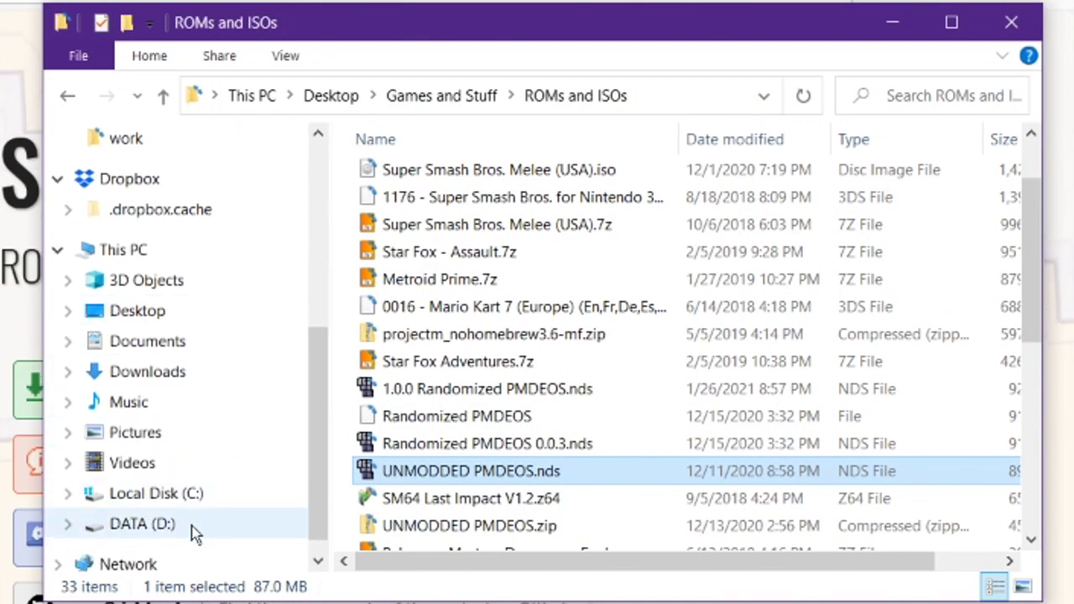
{"action": "left_click", "coordinate": [142, 524]}
{"action": "scroll", "coordinate": [463, 424], "scroll_direction": "down", "scroll_amount": 1}
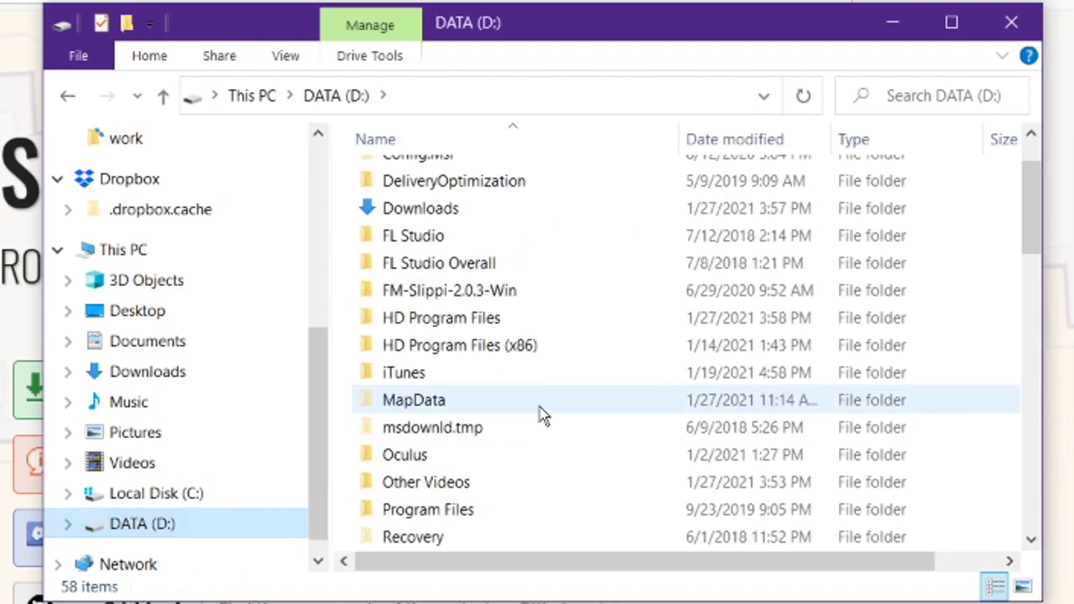
{"action": "double_click", "coordinate": [449, 323]}
{"action": "scroll", "coordinate": [553, 446], "scroll_direction": "down", "scroll_amount": 3}
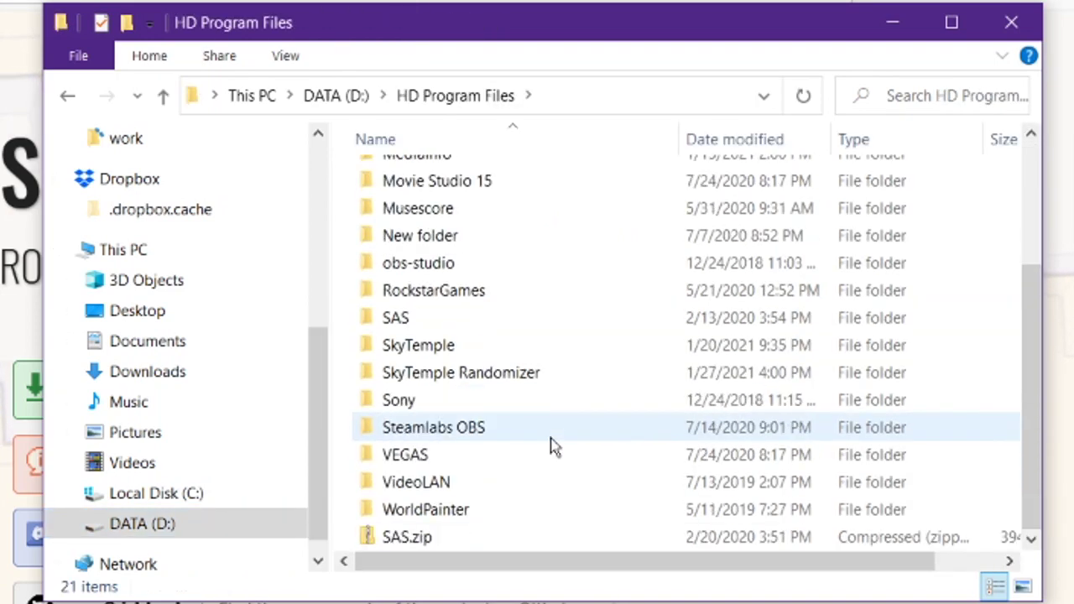
{"action": "left_click", "coordinate": [671, 376]}
{"action": "key", "text": "F2"}
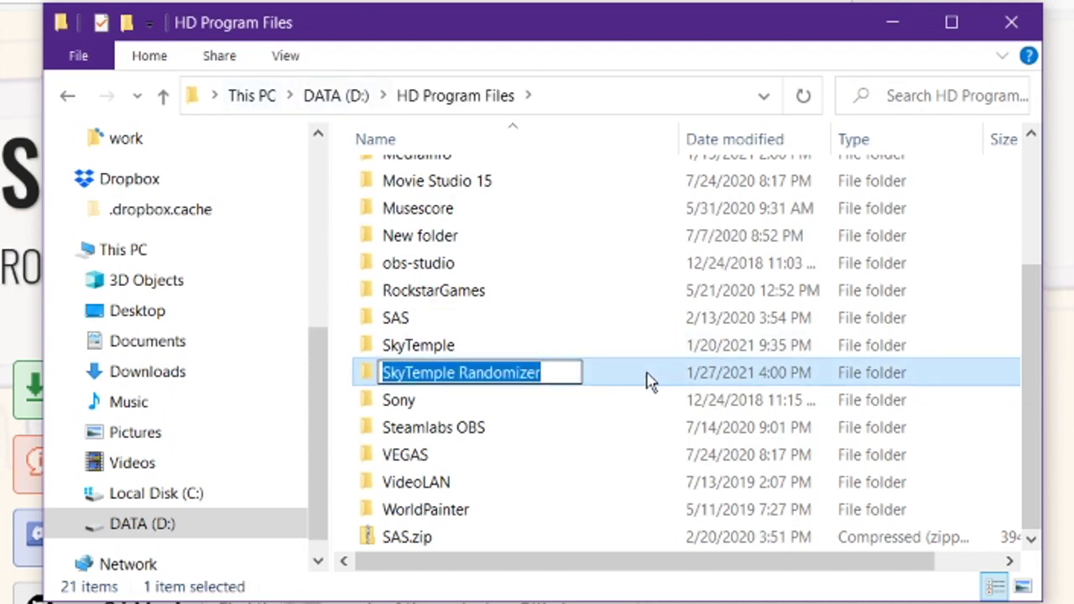
{"action": "left_click", "coordinate": [645, 372]}
{"action": "double_click", "coordinate": [644, 373]}
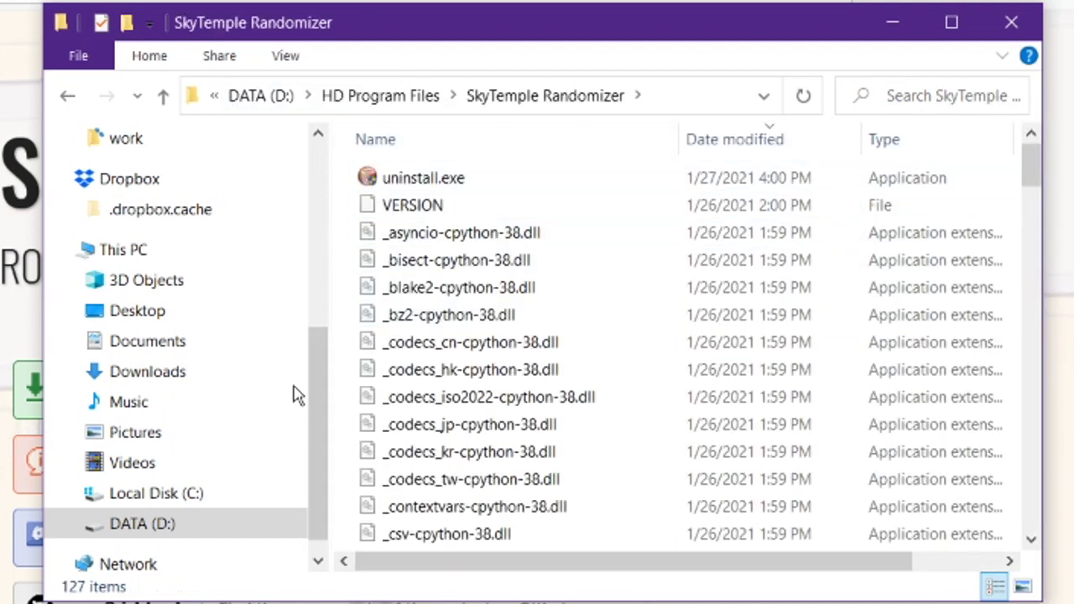
View the Program Files folder on Local Disk (C:) and return to the SkyTemple Randomizer folder.
{"action": "left_click", "coordinate": [201, 496]}
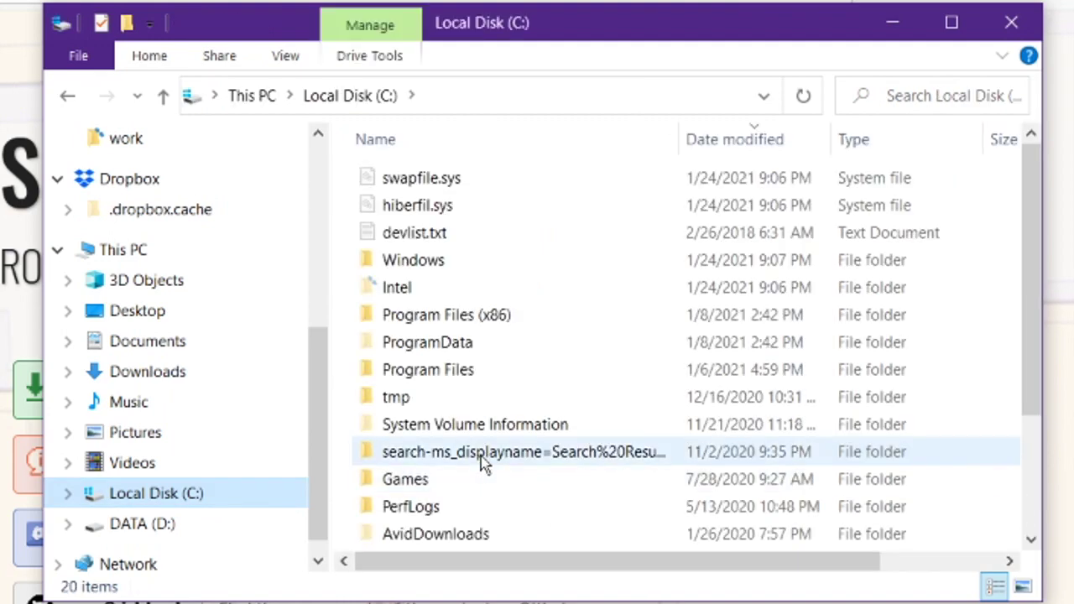
{"action": "left_click", "coordinate": [459, 344]}
{"action": "double_click", "coordinate": [462, 371]}
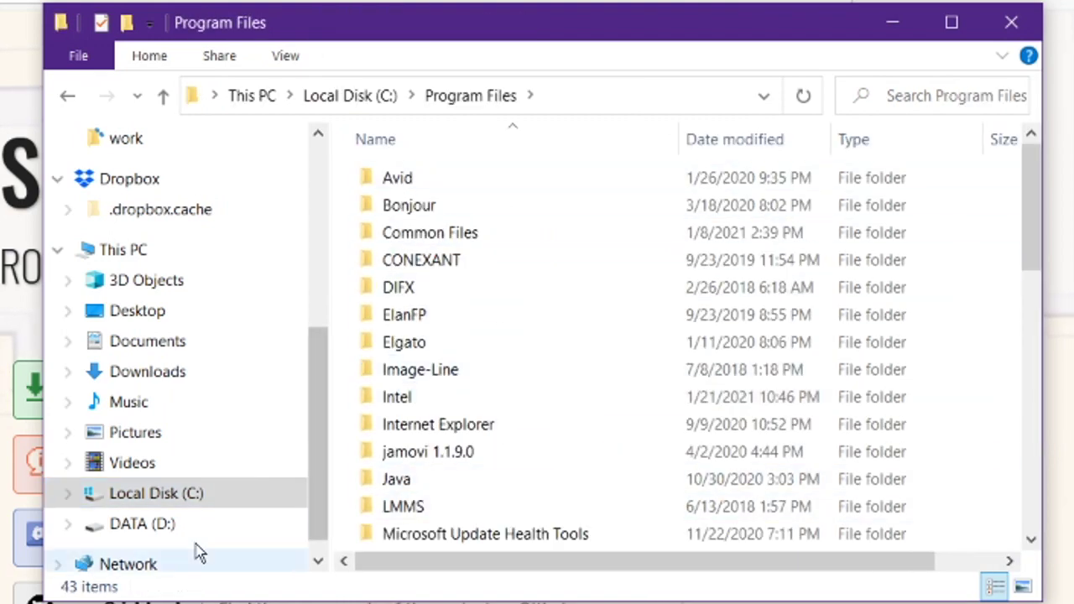
{"action": "left_click", "coordinate": [67, 100]}
{"action": "left_click", "coordinate": [67, 101]}
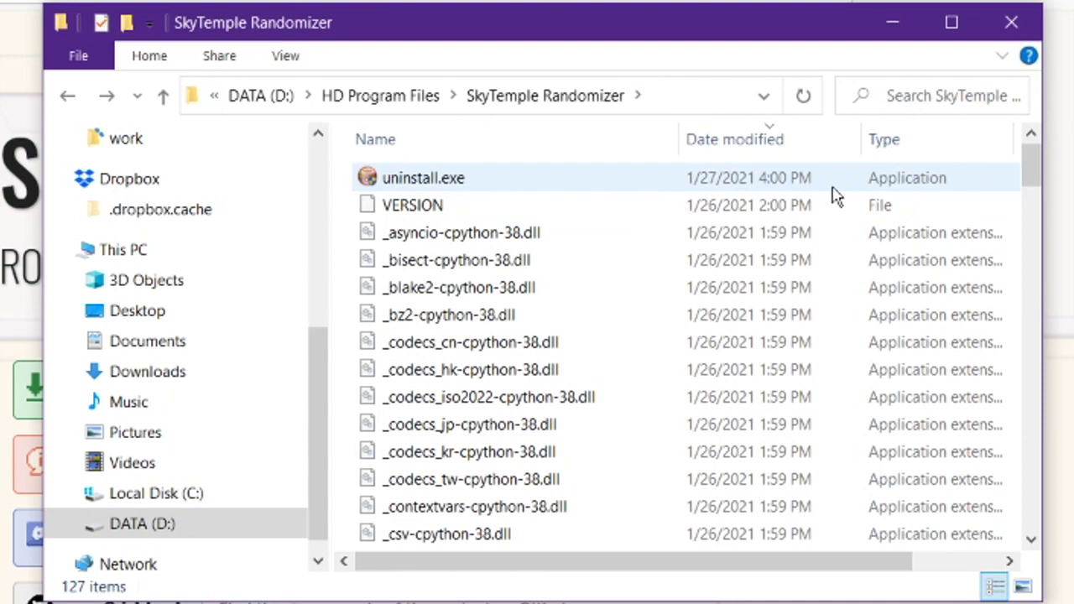
Sort the SkyTemple Randomizer folder by type and run skytemple_randomizer.exe.
{"action": "scroll", "coordinate": [833, 192], "scroll_direction": "down", "scroll_amount": 9}
{"action": "scroll", "coordinate": [914, 277], "scroll_direction": "up", "scroll_amount": 9}
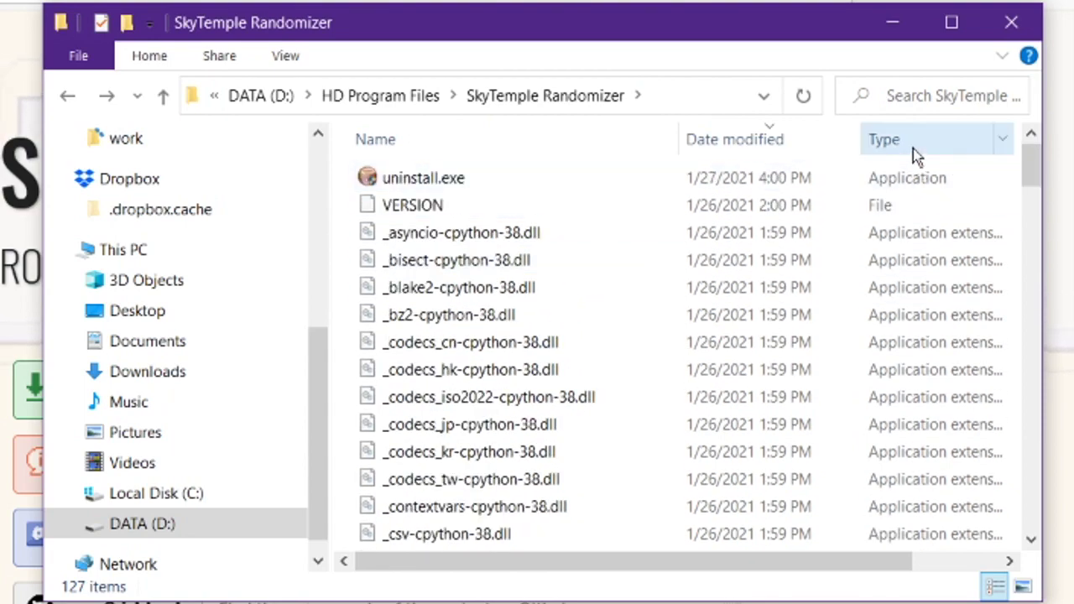
{"action": "left_click", "coordinate": [913, 149]}
{"action": "scroll", "coordinate": [797, 235], "scroll_direction": "down", "scroll_amount": 4}
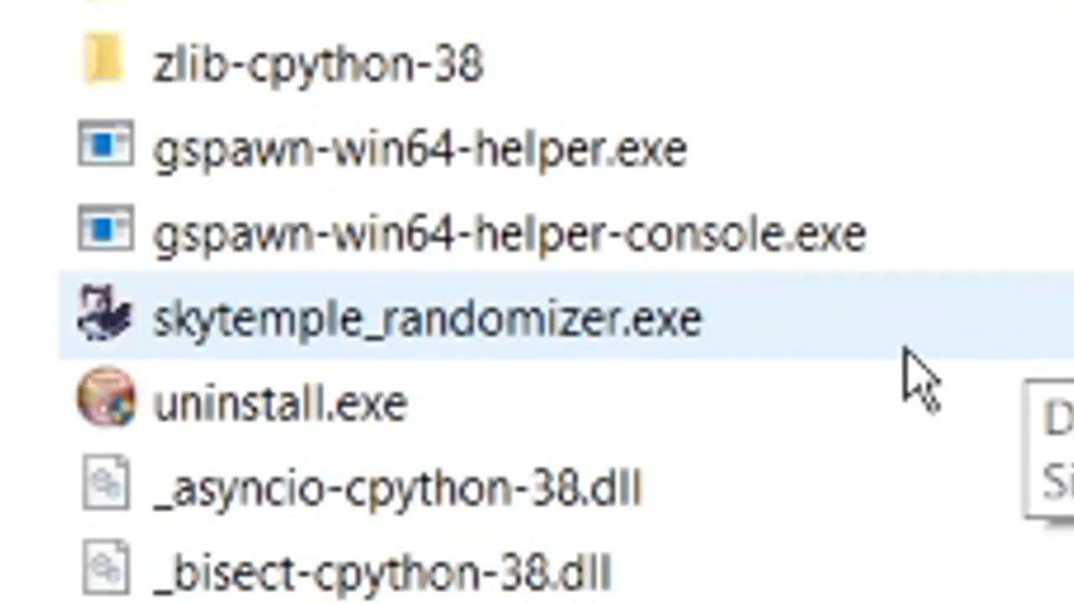
{"action": "double_click", "coordinate": [798, 337]}
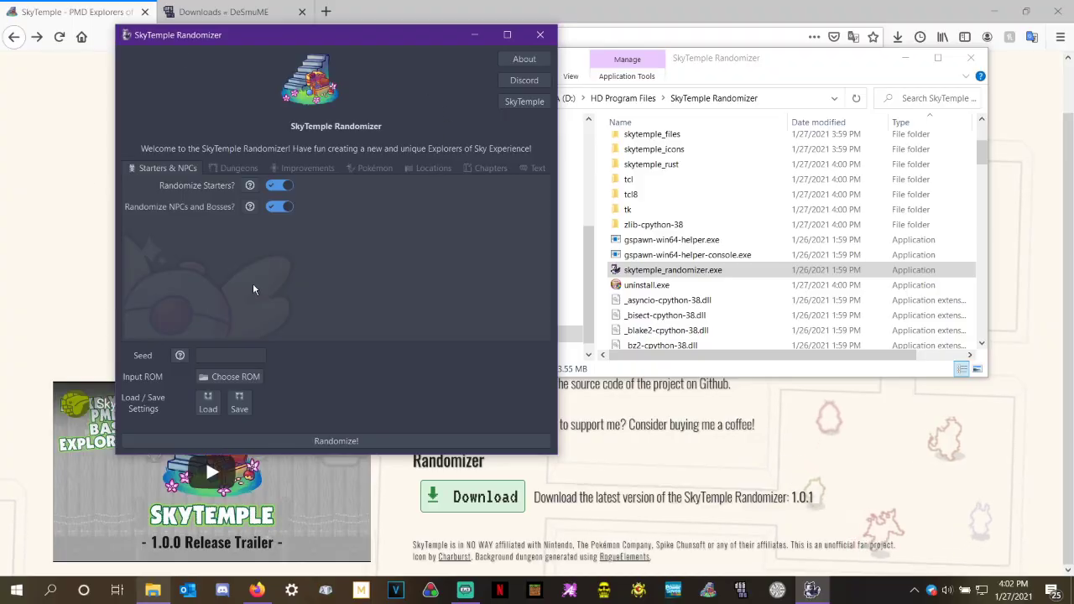
Turn Randomize Starters and Randomize NPCs and Bosses off and back on.
{"action": "left_click_drag", "start_coordinate": [272, 34], "coordinate": [517, 37]}
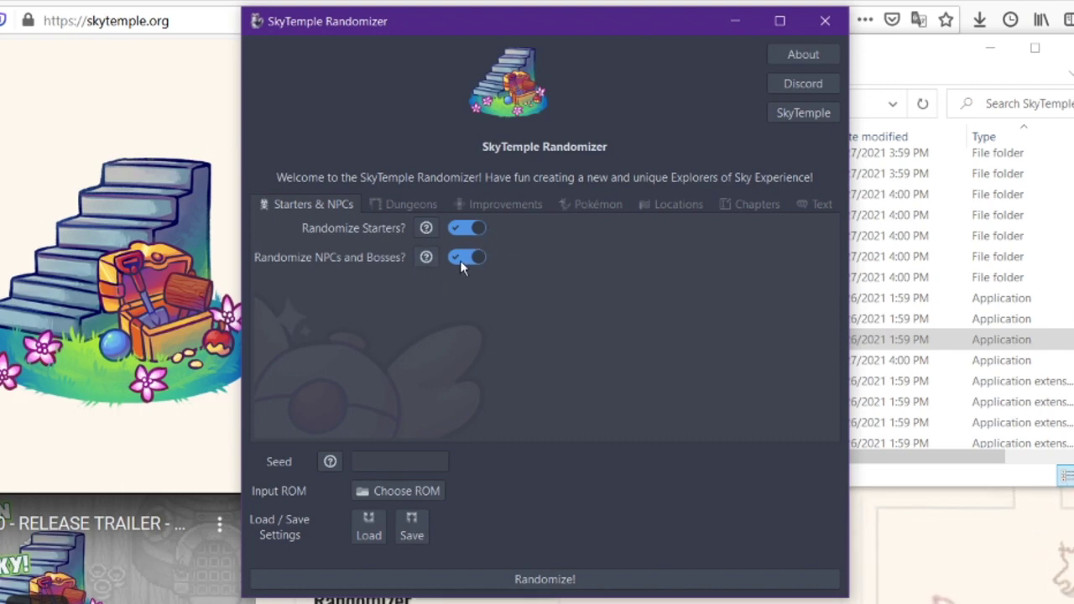
{"action": "left_click", "coordinate": [465, 230]}
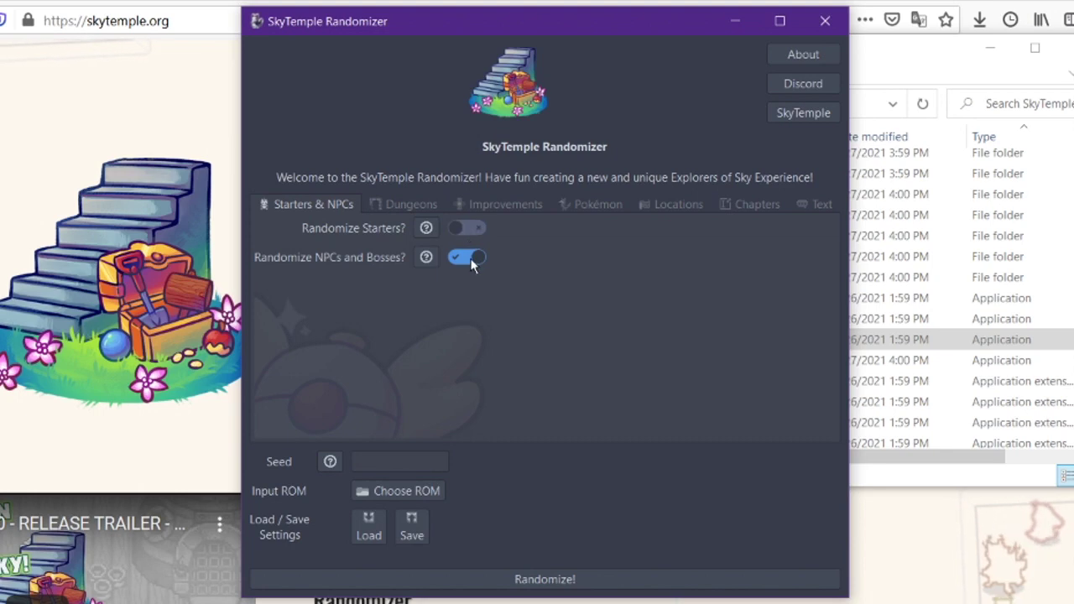
{"action": "left_click", "coordinate": [460, 257]}
{"action": "left_click", "coordinate": [465, 234]}
{"action": "left_click", "coordinate": [470, 257]}
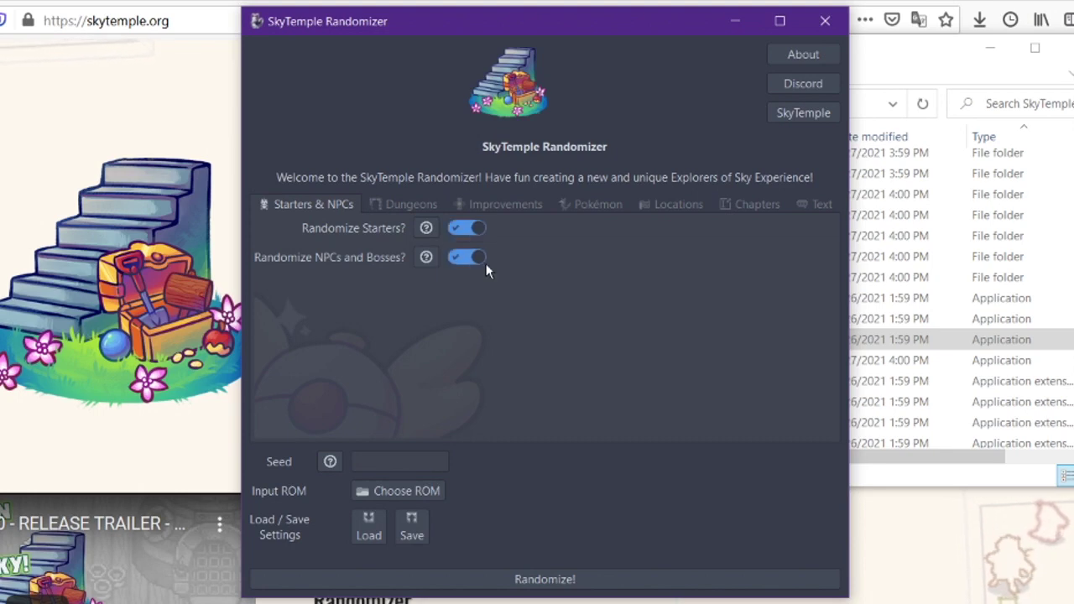
View the available weather and floor mode options in the general dungeon randomization settings.
{"action": "left_click", "coordinate": [390, 198]}
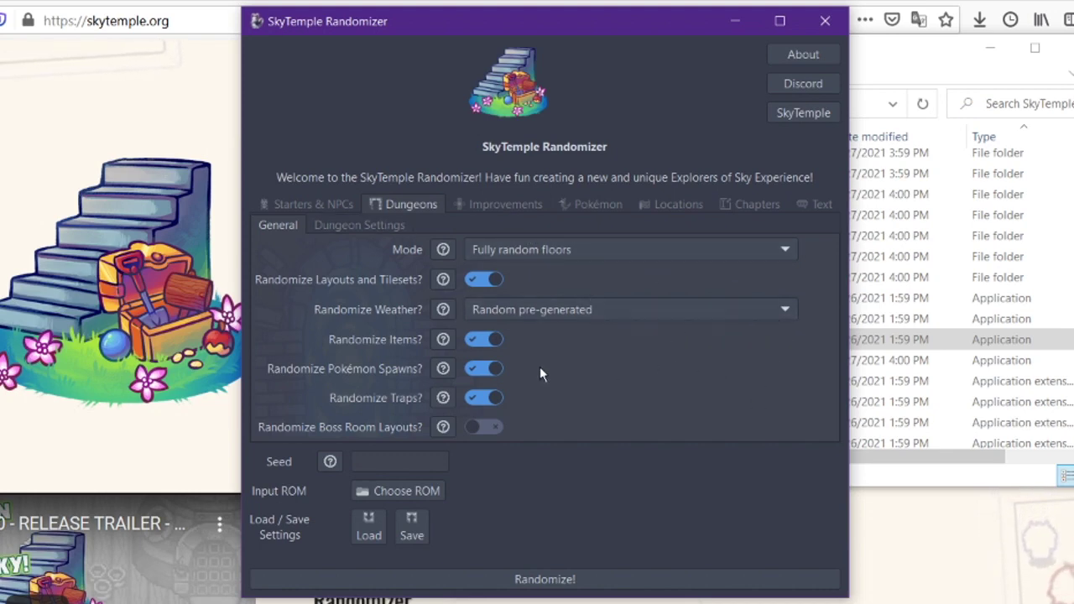
{"action": "left_click", "coordinate": [479, 308]}
{"action": "left_click", "coordinate": [694, 412]}
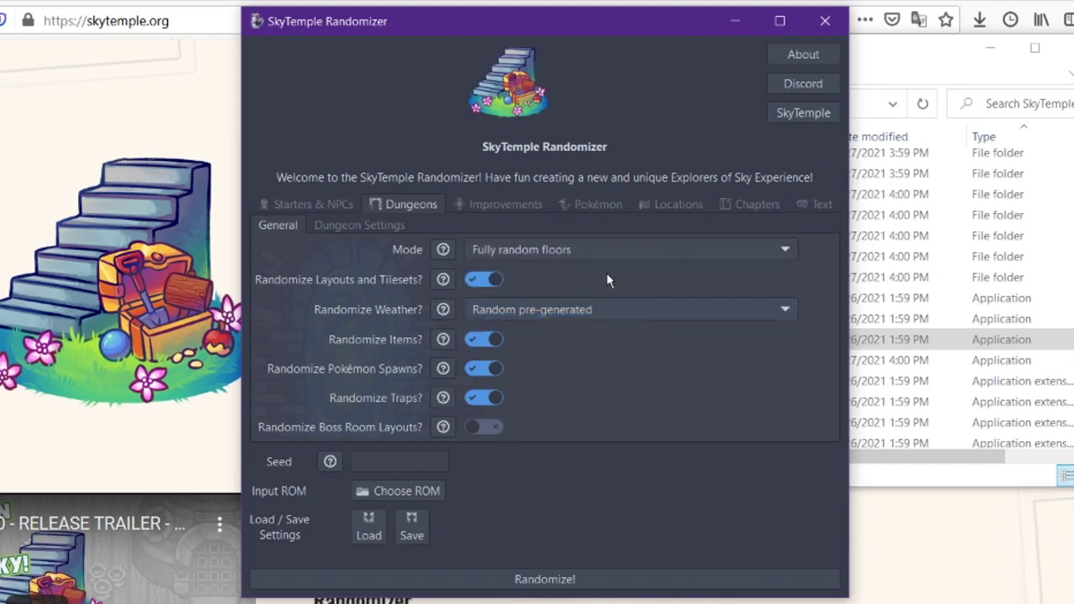
{"action": "left_click", "coordinate": [604, 255]}
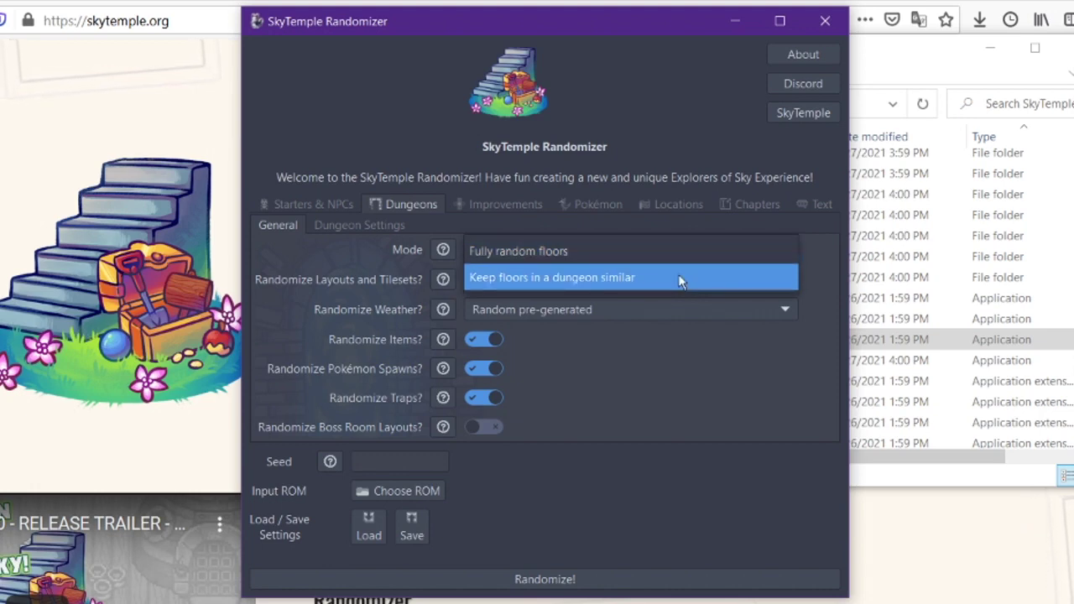
{"action": "left_click", "coordinate": [829, 260]}
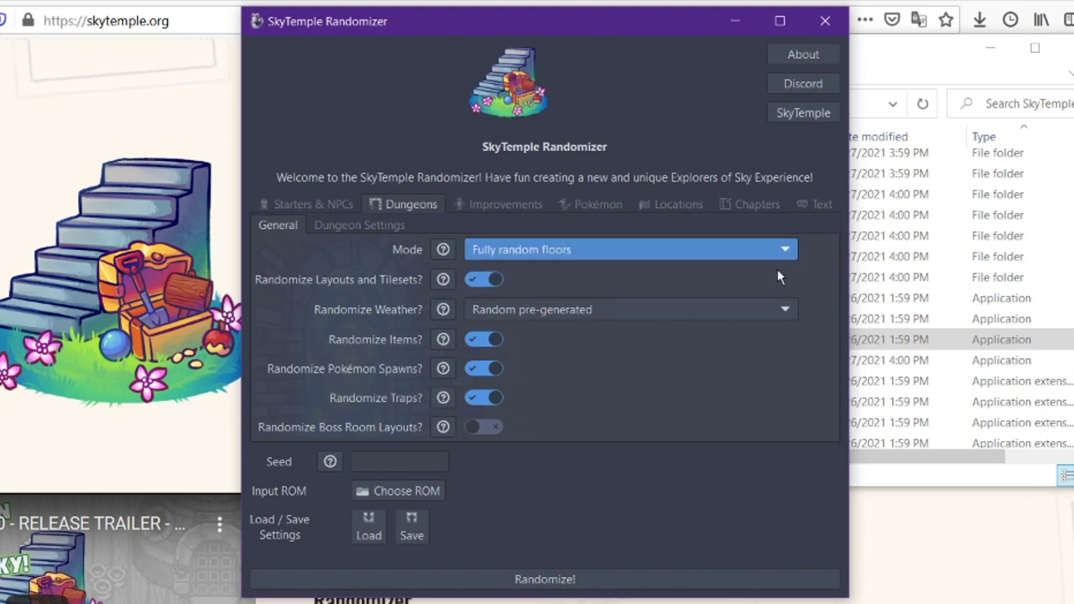
In the per-dungeon settings, allow monster houses for Beach Cave Pit and Beach Cave.
{"action": "left_click", "coordinate": [375, 227]}
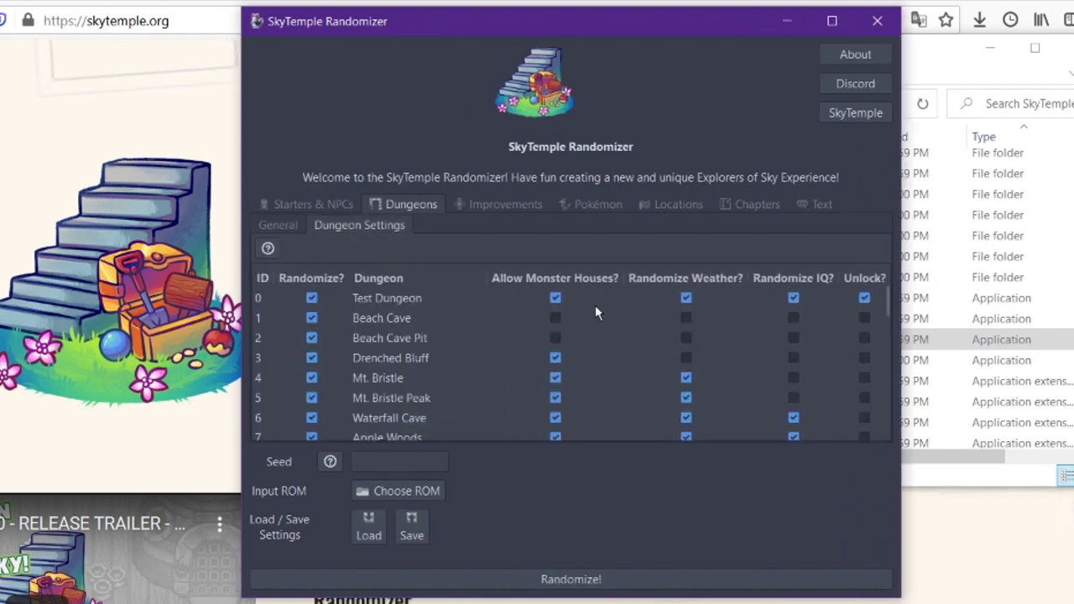
{"action": "scroll", "coordinate": [562, 294], "scroll_direction": "down", "scroll_amount": 1}
{"action": "scroll", "coordinate": [560, 296], "scroll_direction": "down", "scroll_amount": 3}
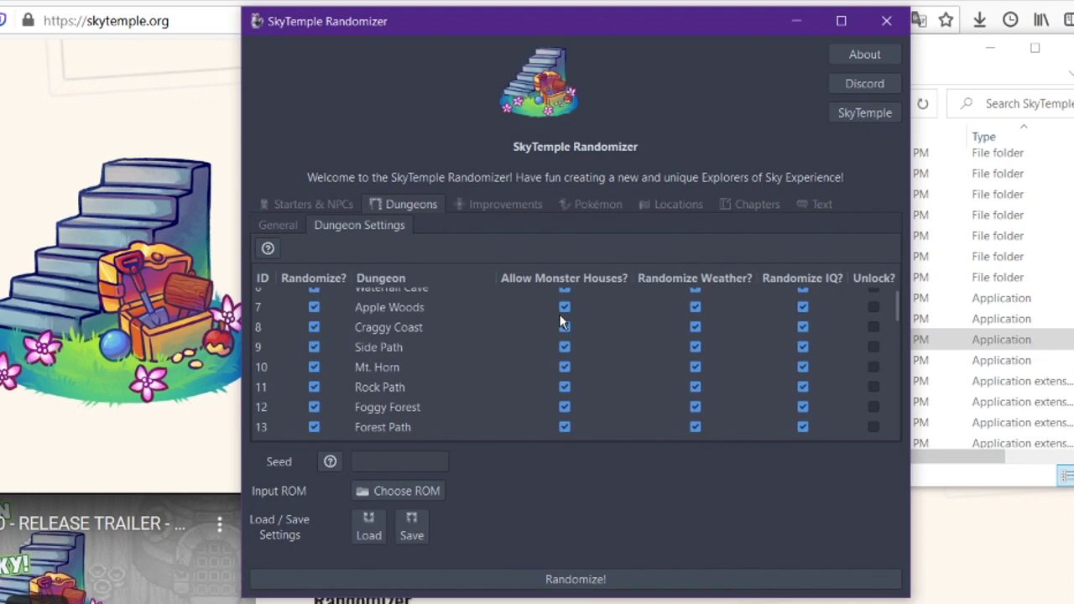
{"action": "scroll", "coordinate": [559, 314], "scroll_direction": "up", "scroll_amount": 4}
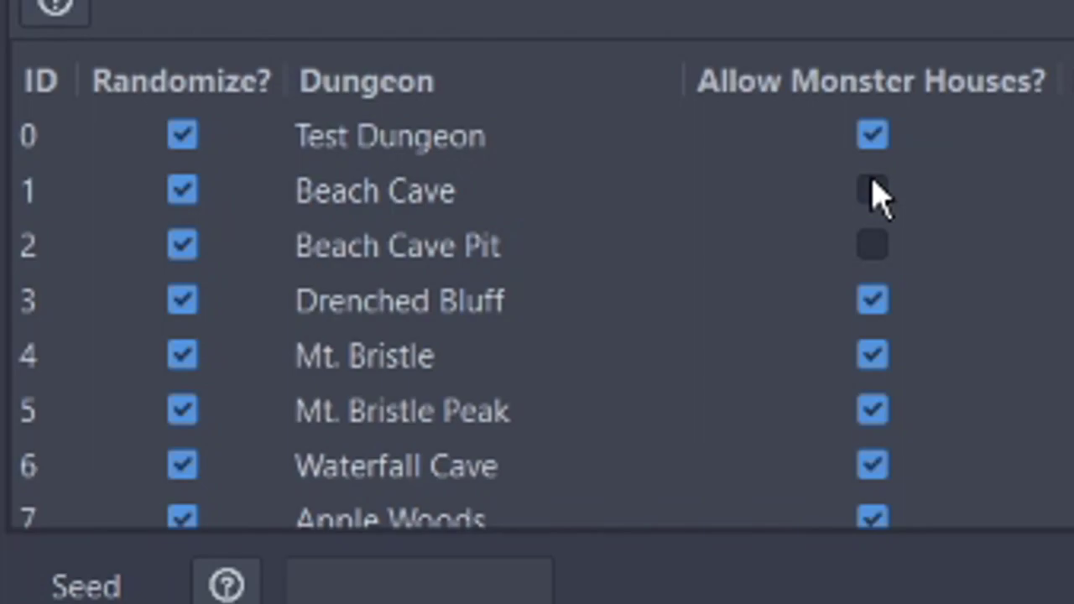
{"action": "left_click", "coordinate": [873, 245]}
{"action": "left_click", "coordinate": [872, 190]}
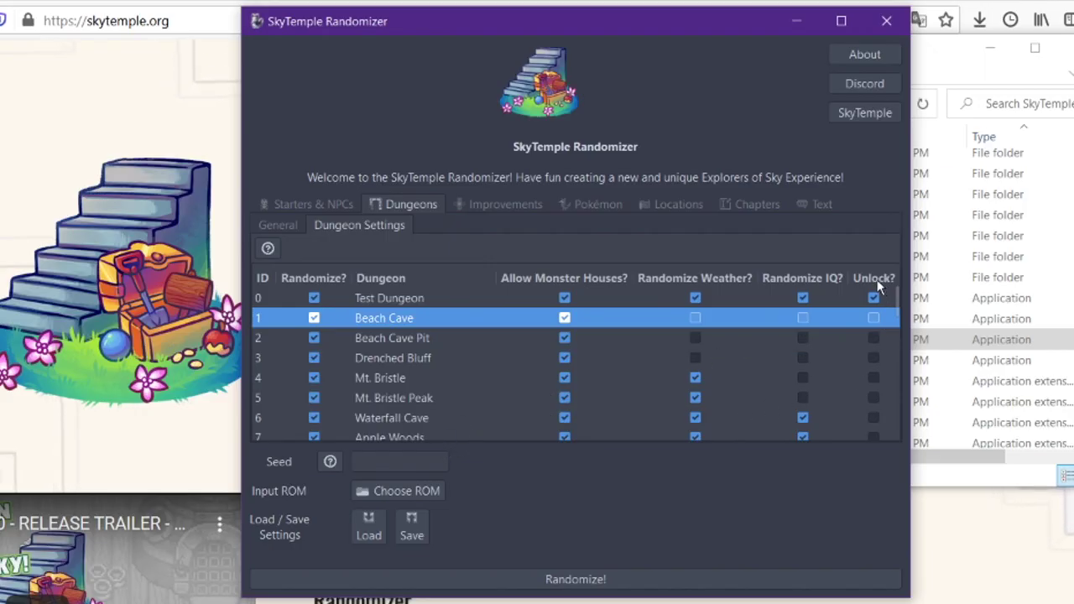
Disable the Unlock option for Test Dungeon and look through the rest of the dungeon list.
{"action": "left_click", "coordinate": [401, 297]}
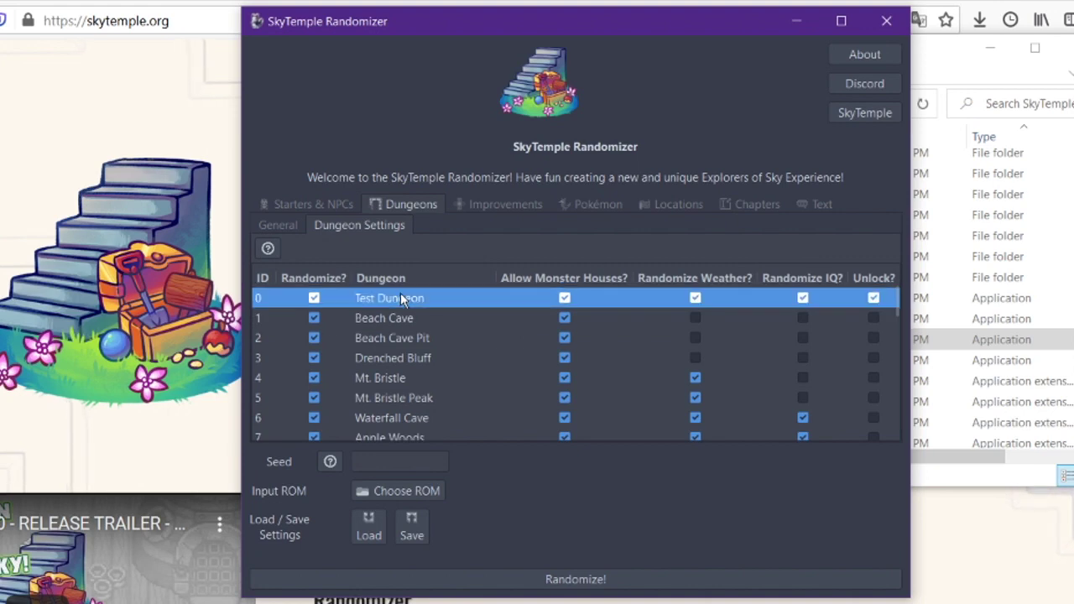
{"action": "left_click", "coordinate": [874, 298]}
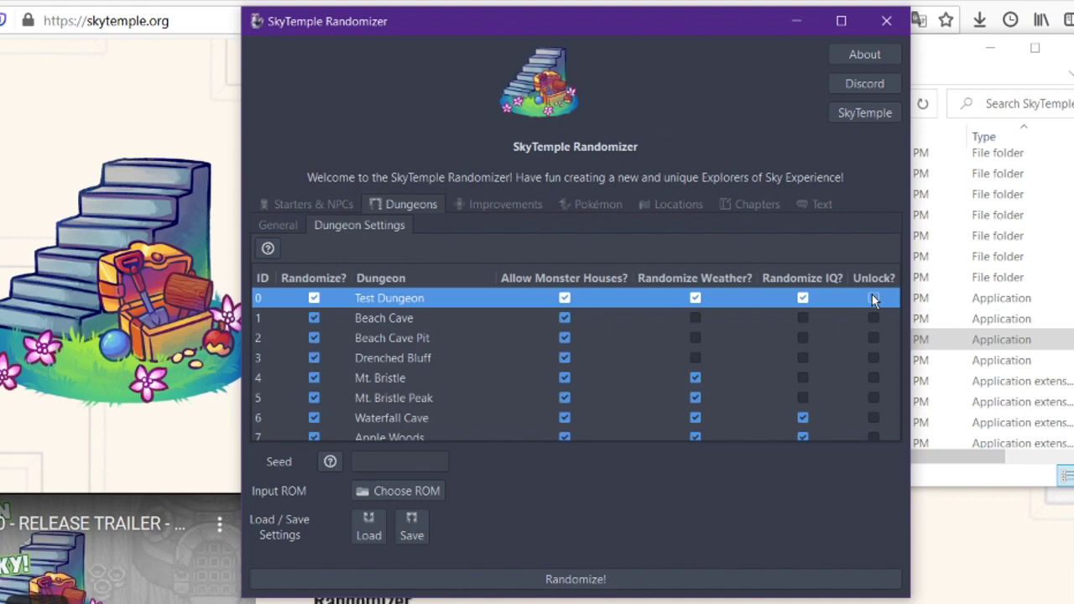
{"action": "scroll", "coordinate": [872, 302], "scroll_direction": "down", "scroll_amount": 7}
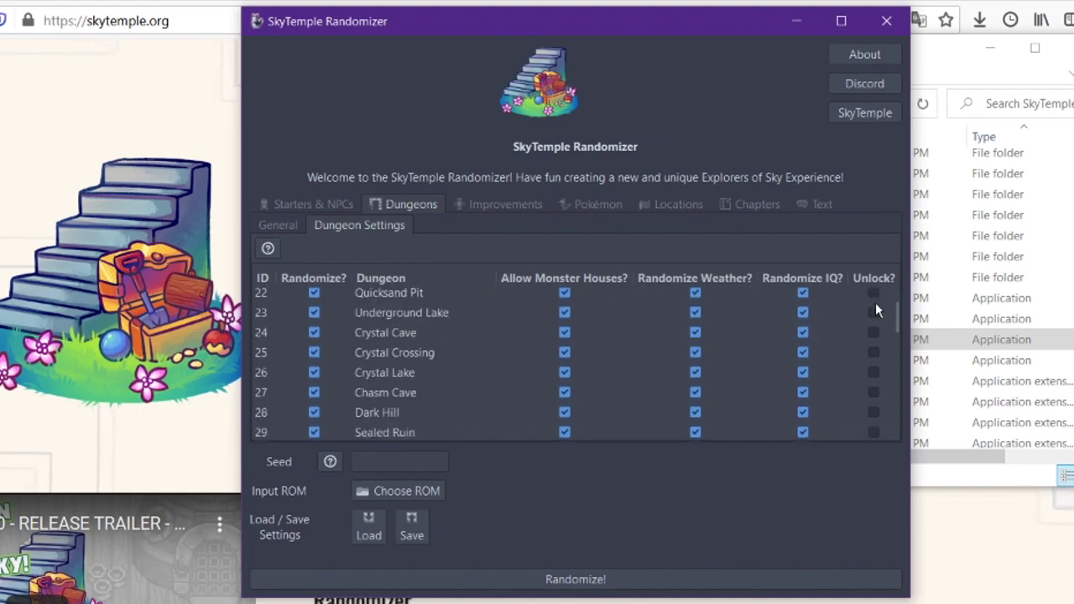
{"action": "scroll", "coordinate": [881, 314], "scroll_direction": "down", "scroll_amount": 3}
{"action": "left_click_drag", "start_coordinate": [895, 327], "coordinate": [881, 255]}
Review the Improvements settings and read the help for randomizing Pokémon IQ groups and abilities.
{"action": "key", "text": "ctrl+Tab"}
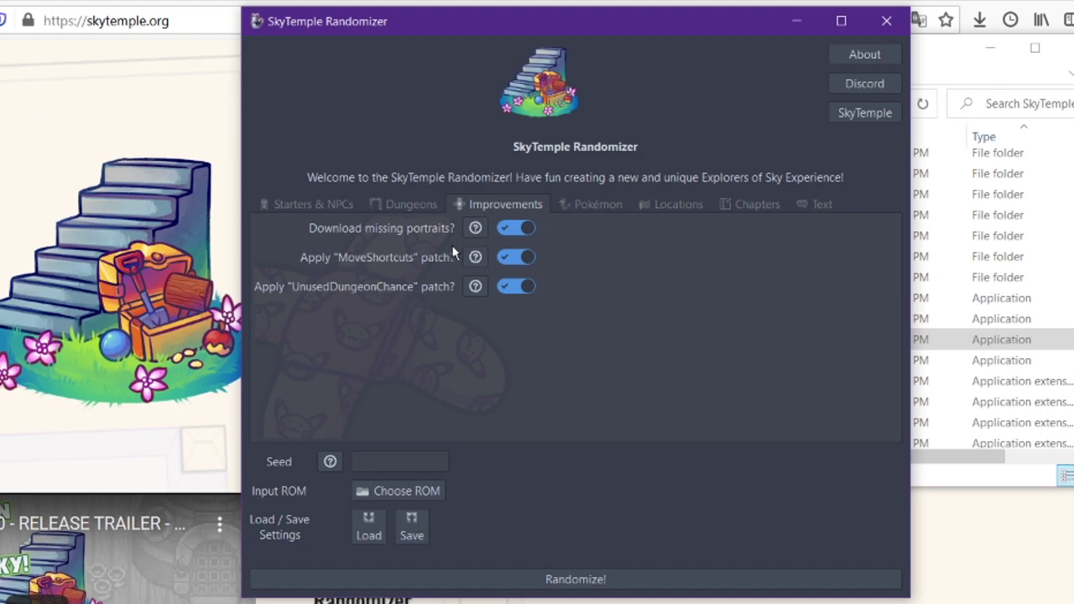
{"action": "left_click", "coordinate": [598, 204]}
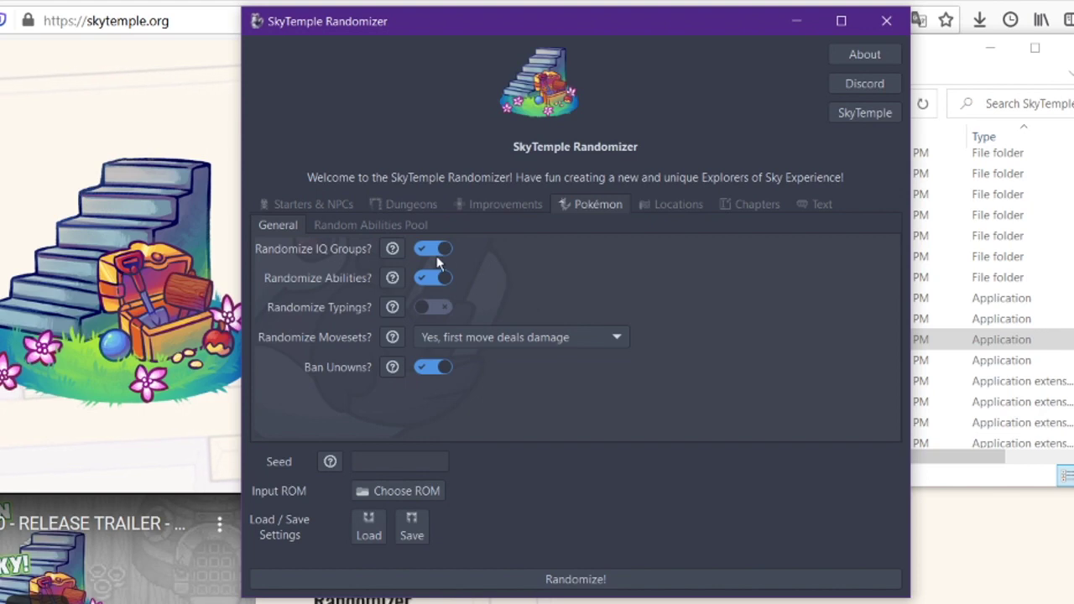
{"action": "left_click", "coordinate": [393, 248]}
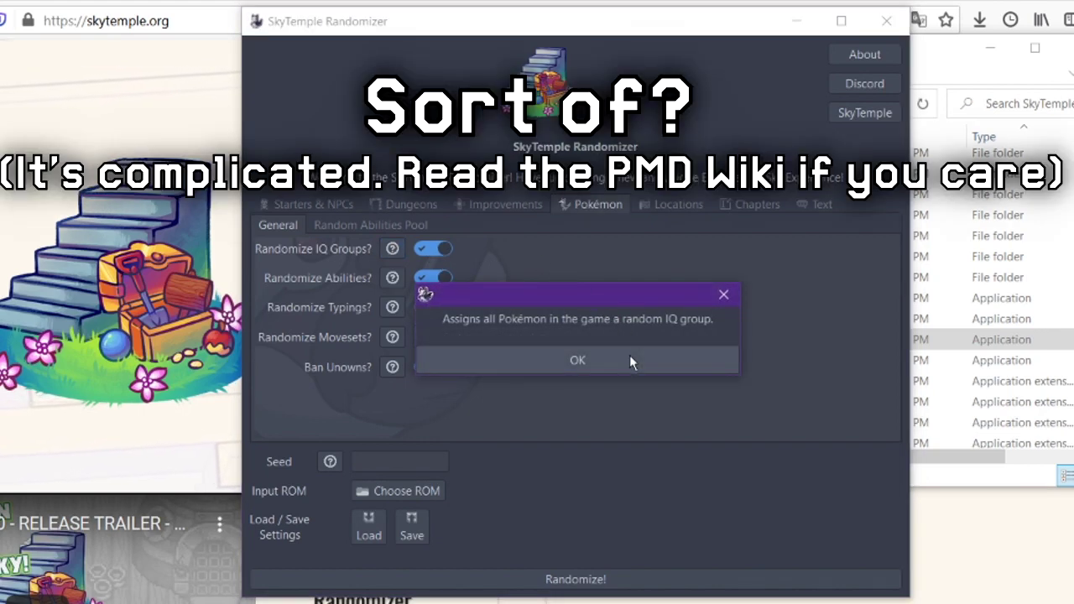
{"action": "left_click", "coordinate": [629, 355]}
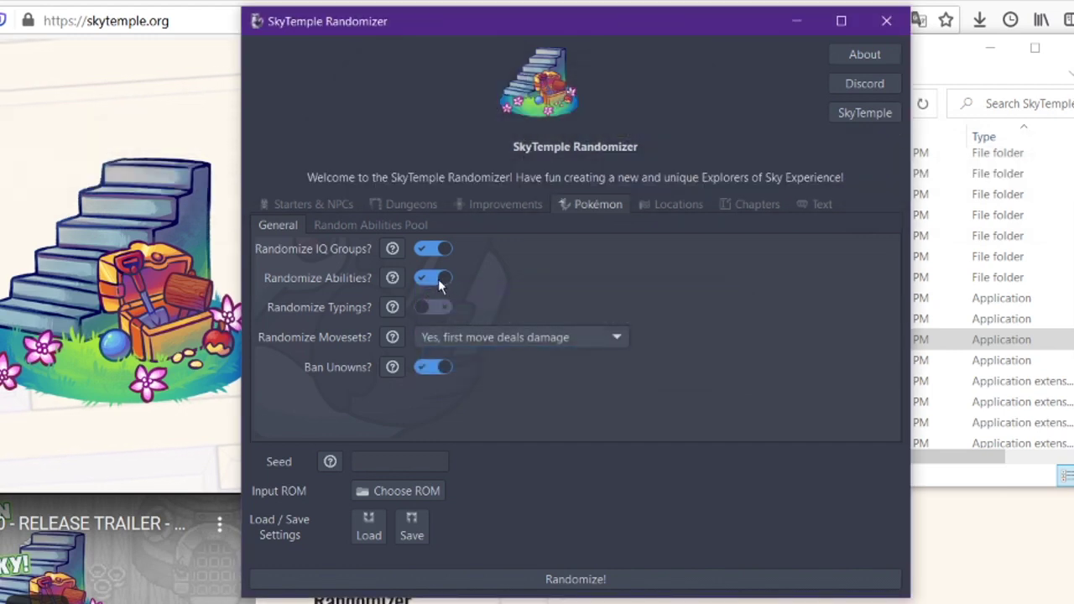
{"action": "left_click", "coordinate": [392, 278]}
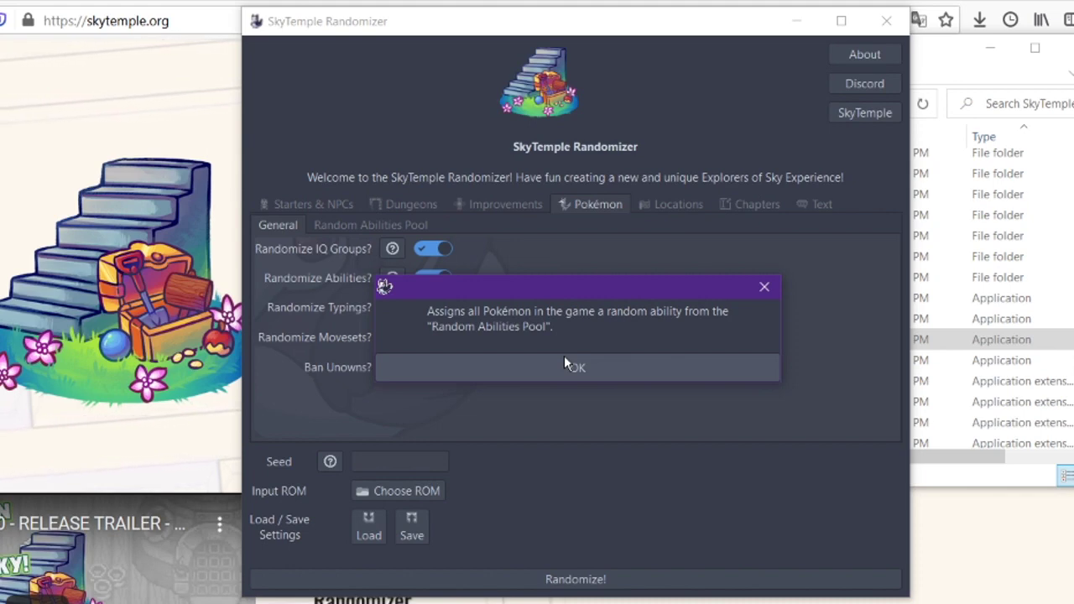
{"action": "left_click", "coordinate": [564, 354]}
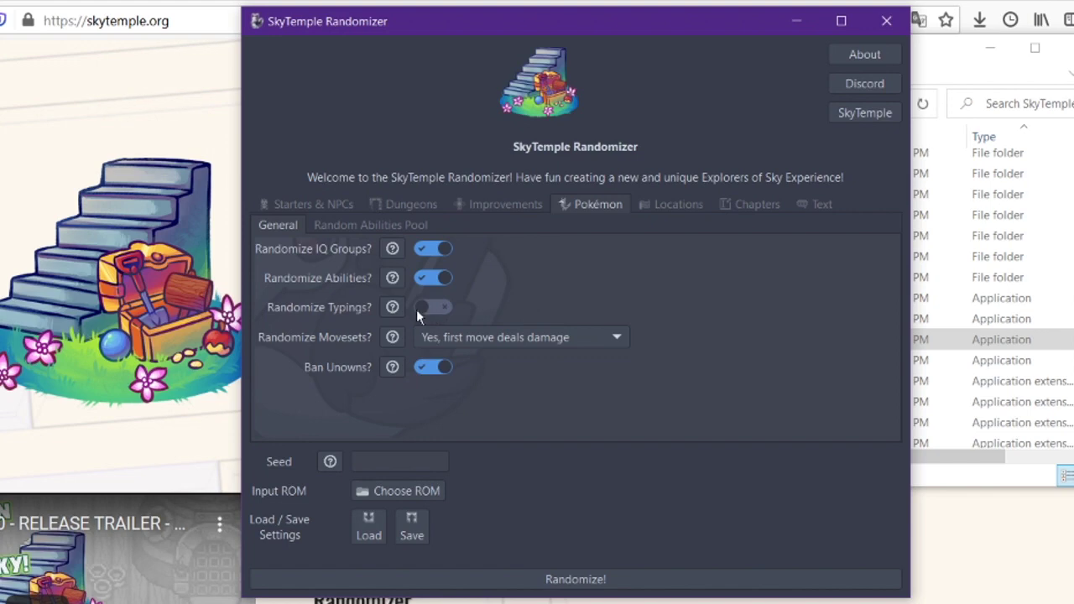
Read the help for Randomize Typings and view the available Randomize Movesets options.
{"action": "left_click", "coordinate": [392, 307]}
{"action": "left_click_drag", "start_coordinate": [503, 289], "coordinate": [562, 249]}
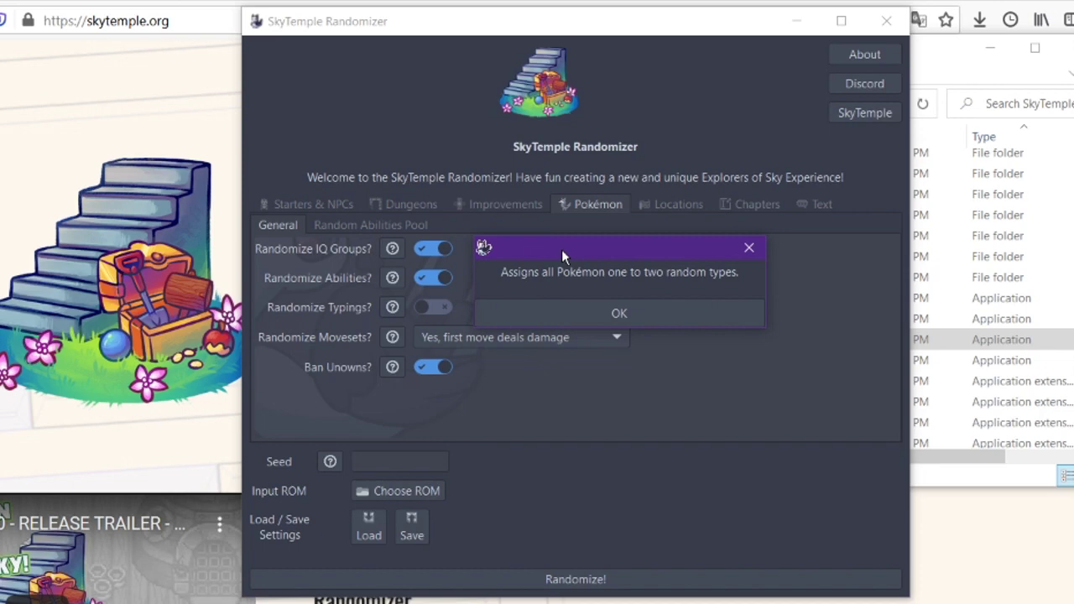
{"action": "left_click", "coordinate": [528, 311]}
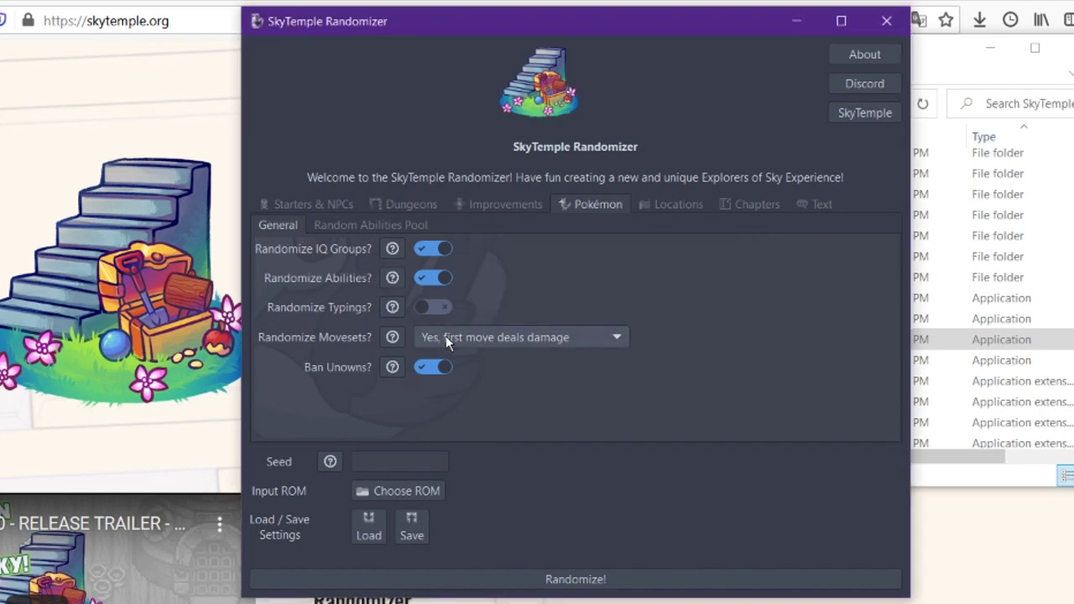
{"action": "left_click", "coordinate": [580, 338]}
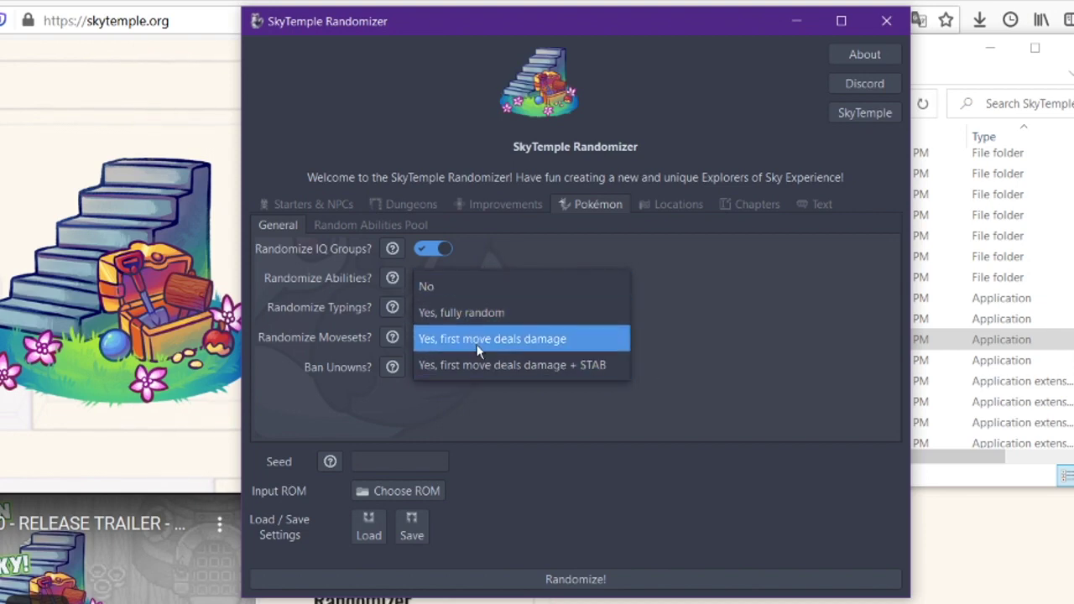
{"action": "left_click", "coordinate": [654, 365]}
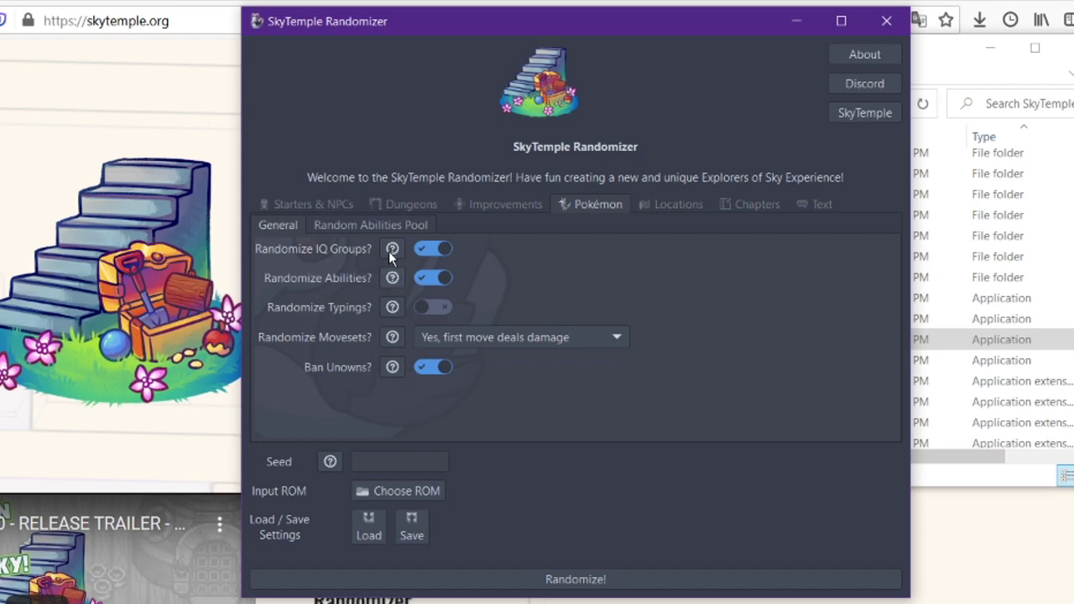
Examine the full Random Abilities Pool list to check which abilities are enabled or excluded.
{"action": "left_click", "coordinate": [385, 222]}
{"action": "scroll", "coordinate": [649, 335], "scroll_direction": "down", "scroll_amount": 10}
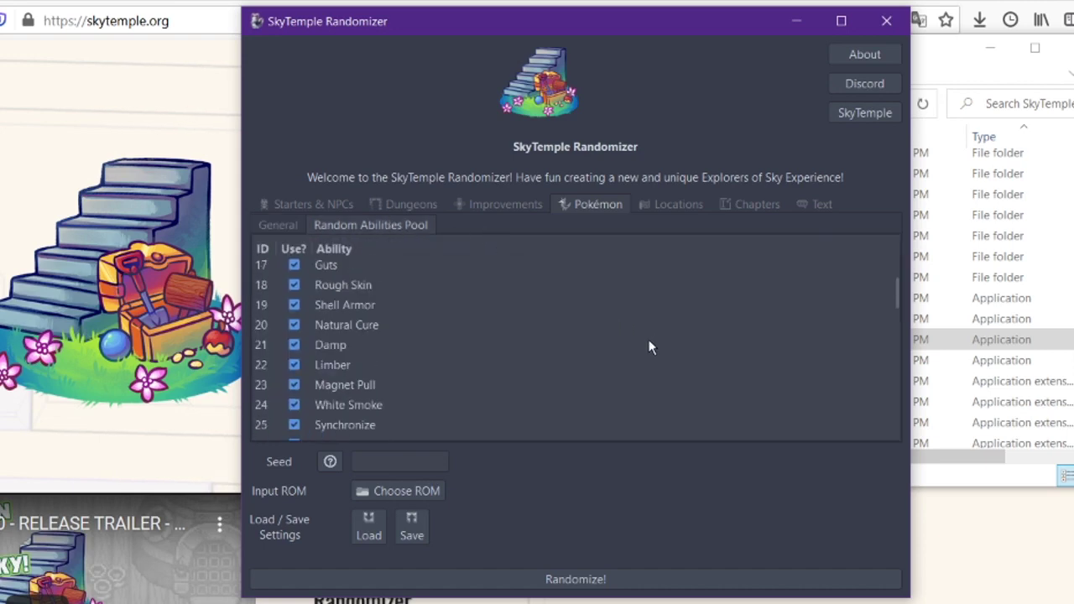
{"action": "scroll", "coordinate": [641, 338], "scroll_direction": "down", "scroll_amount": 2}
{"action": "scroll", "coordinate": [641, 338], "scroll_direction": "up", "scroll_amount": 1}
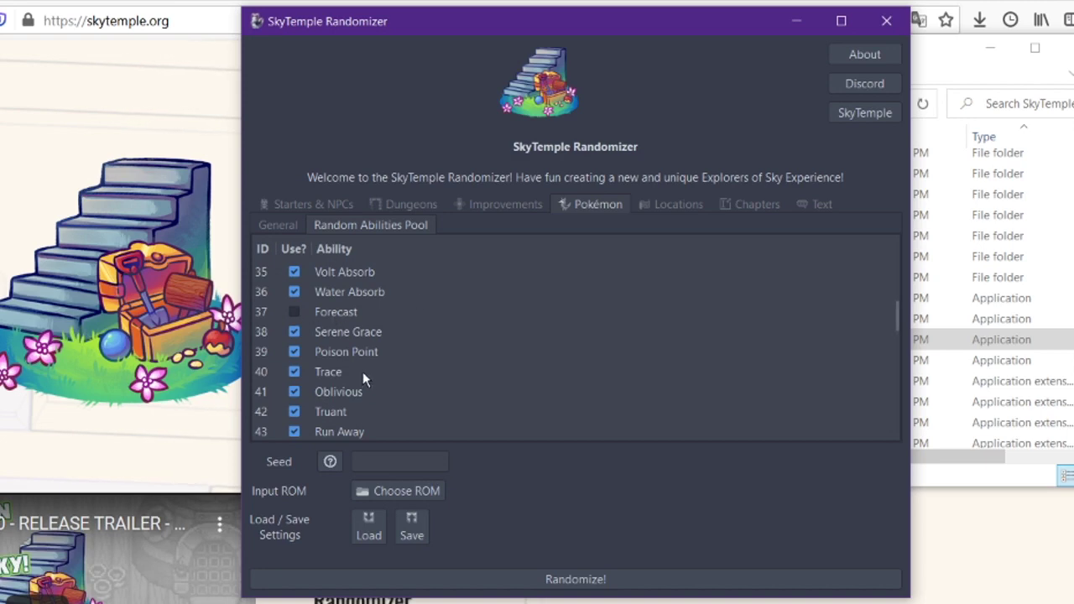
{"action": "scroll", "coordinate": [362, 371], "scroll_direction": "down", "scroll_amount": 6}
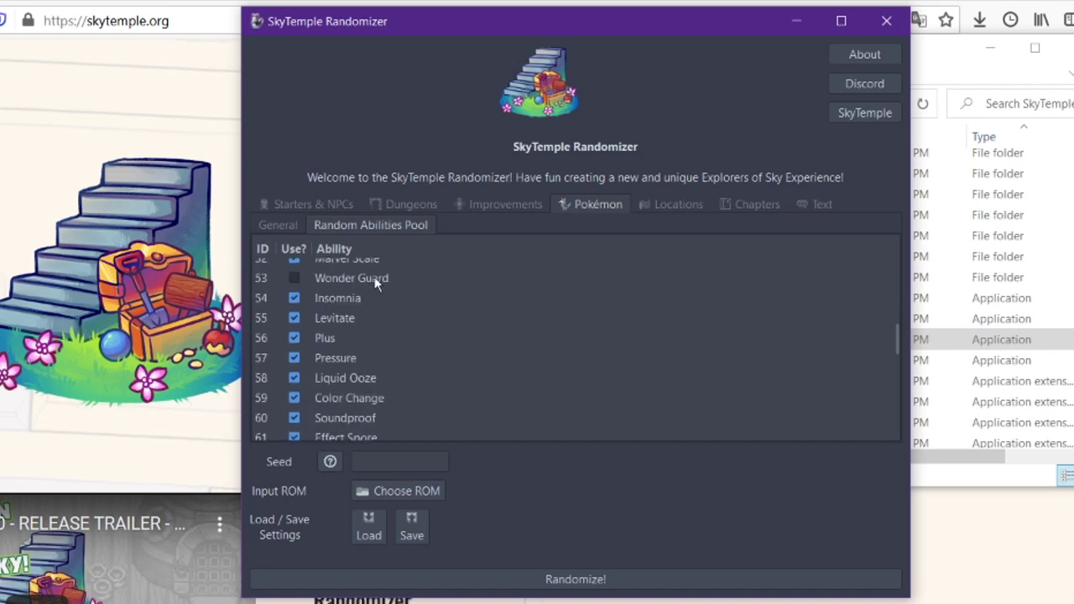
{"action": "scroll", "coordinate": [377, 281], "scroll_direction": "down", "scroll_amount": 2}
{"action": "scroll", "coordinate": [369, 336], "scroll_direction": "down", "scroll_amount": 17}
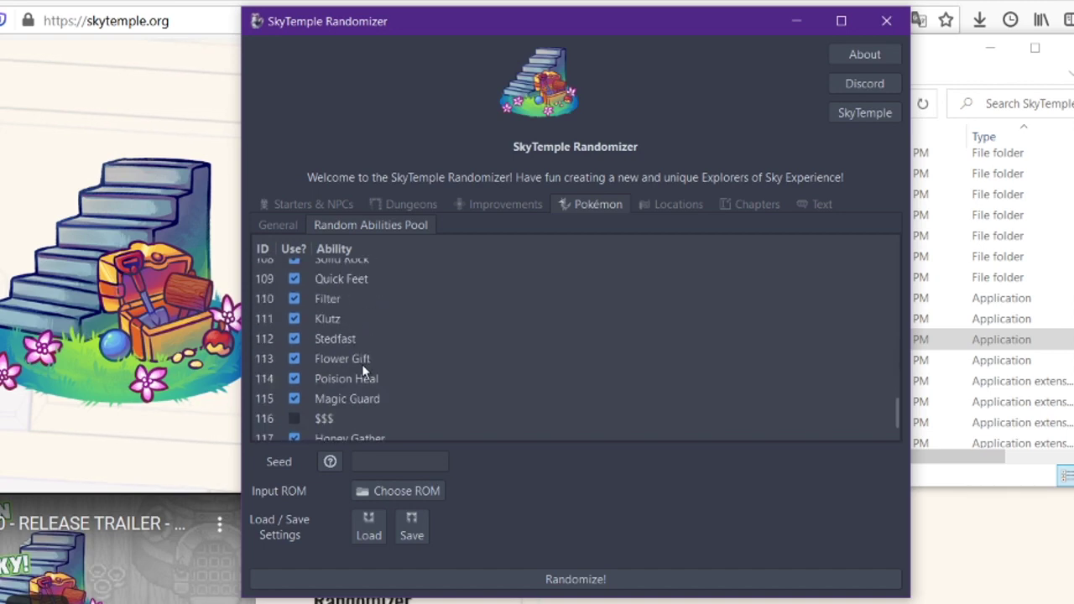
{"action": "scroll", "coordinate": [337, 389], "scroll_direction": "down", "scroll_amount": 2}
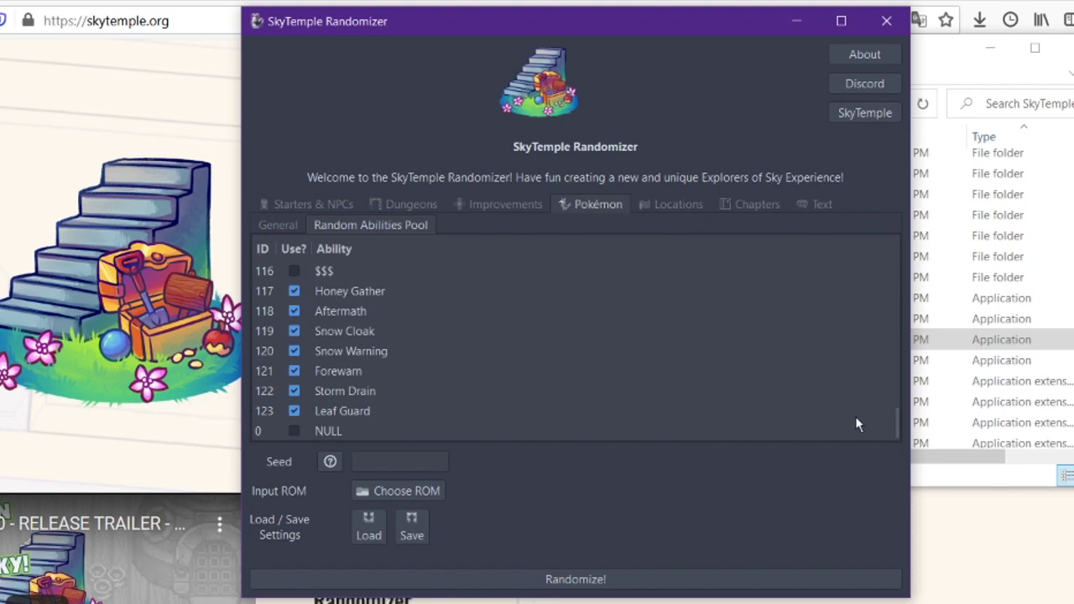
{"action": "left_click_drag", "start_coordinate": [894, 414], "coordinate": [827, 157]}
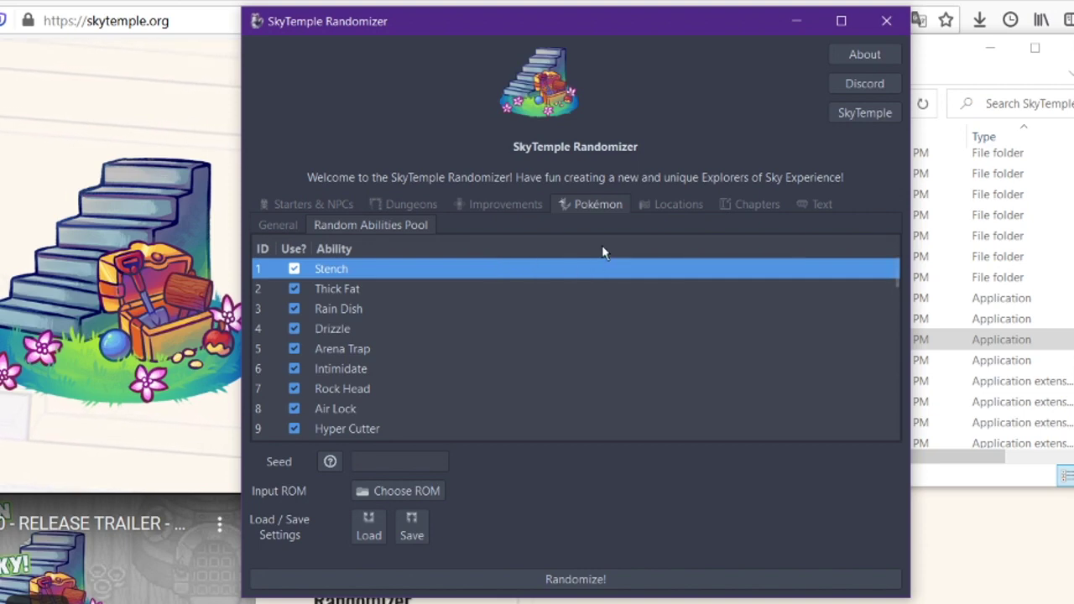
In the First Word list for randomized location names, replace "Ludicrous" with "Dank".
{"action": "left_click", "coordinate": [663, 205]}
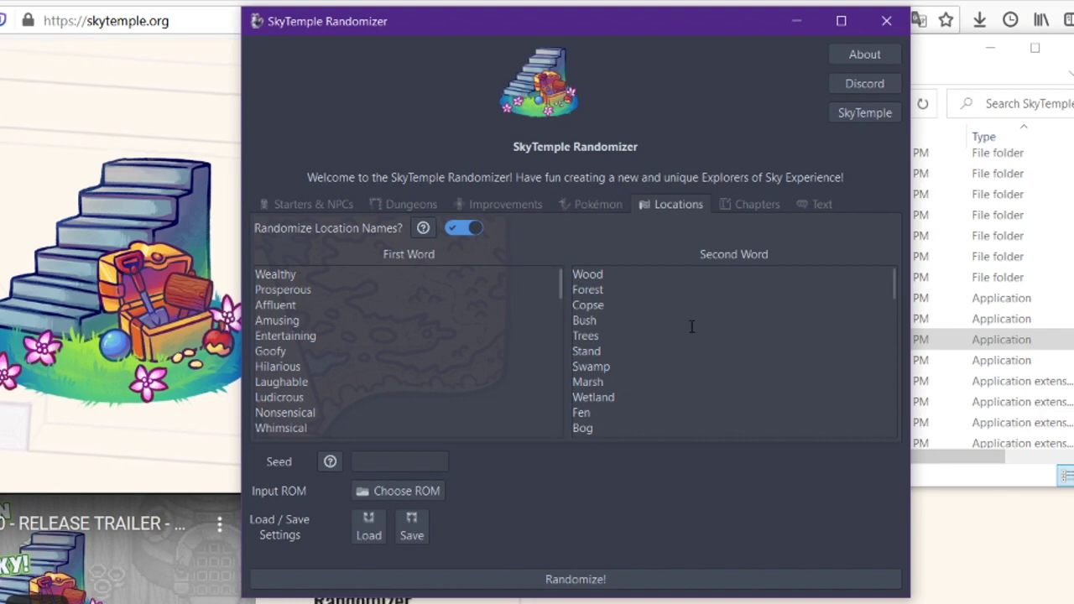
{"action": "left_click", "coordinate": [467, 229]}
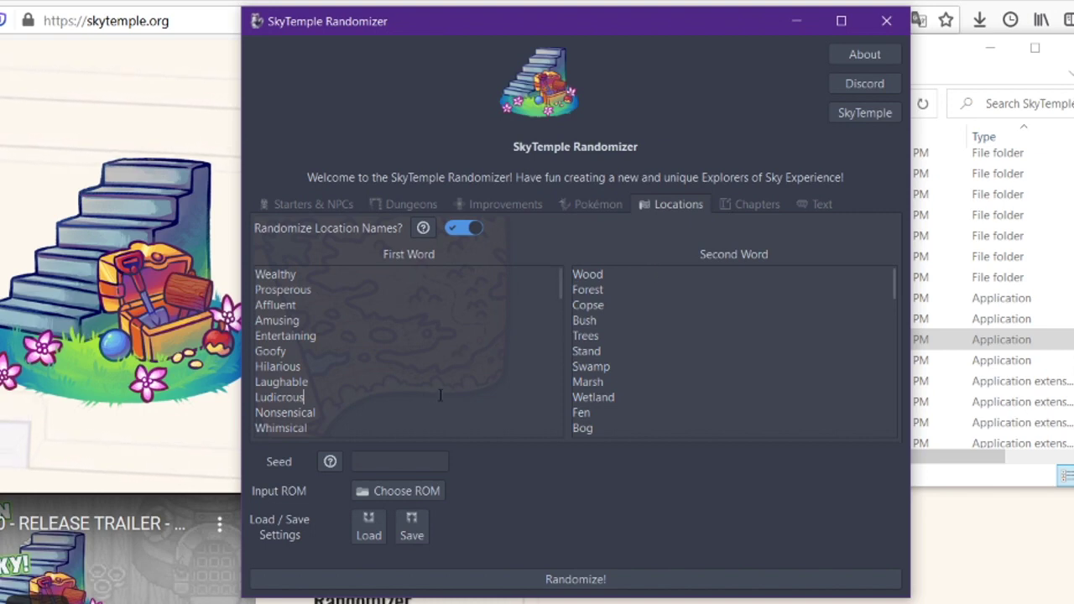
{"action": "triple_click", "coordinate": [352, 398]}
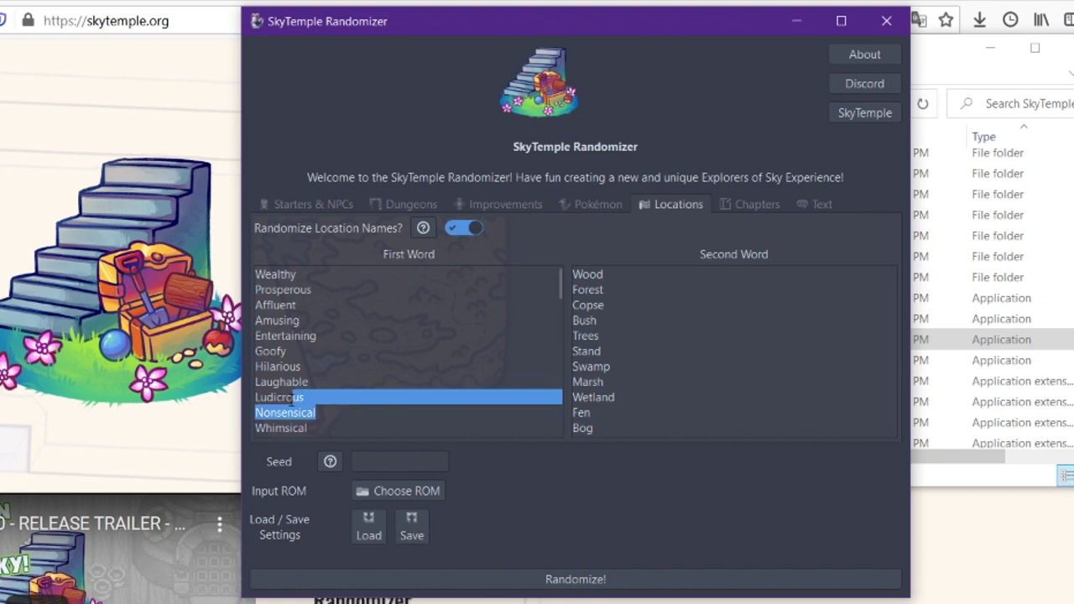
{"action": "left_click_drag", "start_coordinate": [304, 397], "coordinate": [232, 399]}
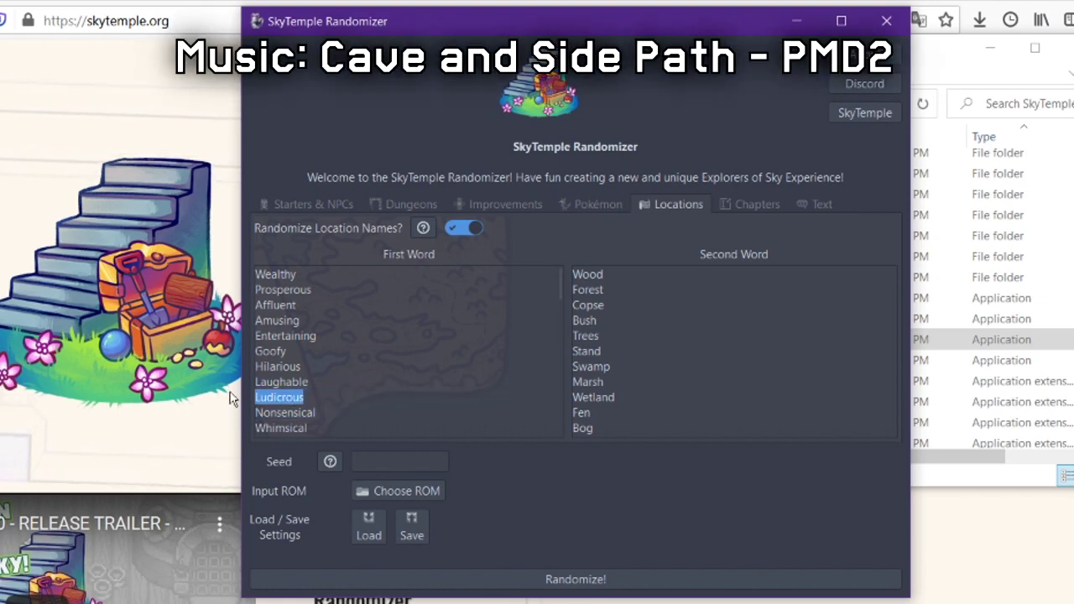
{"action": "type", "text": "Dank"}
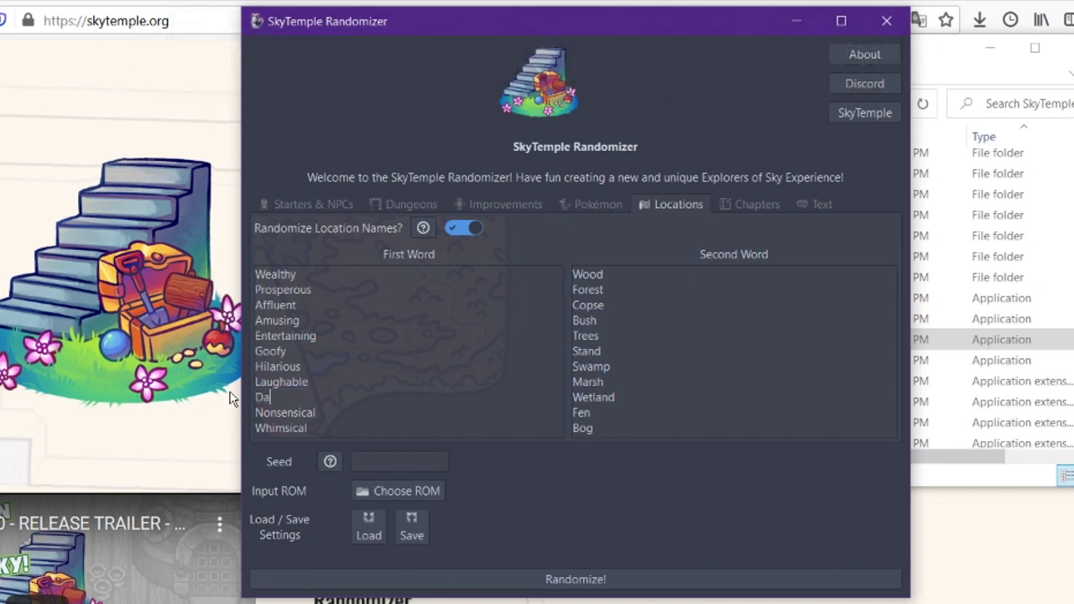
In the First Word list of location names, add the line "This line will be a prefix" between "Meaningful" and "Primary".
{"action": "left_click", "coordinate": [594, 335]}
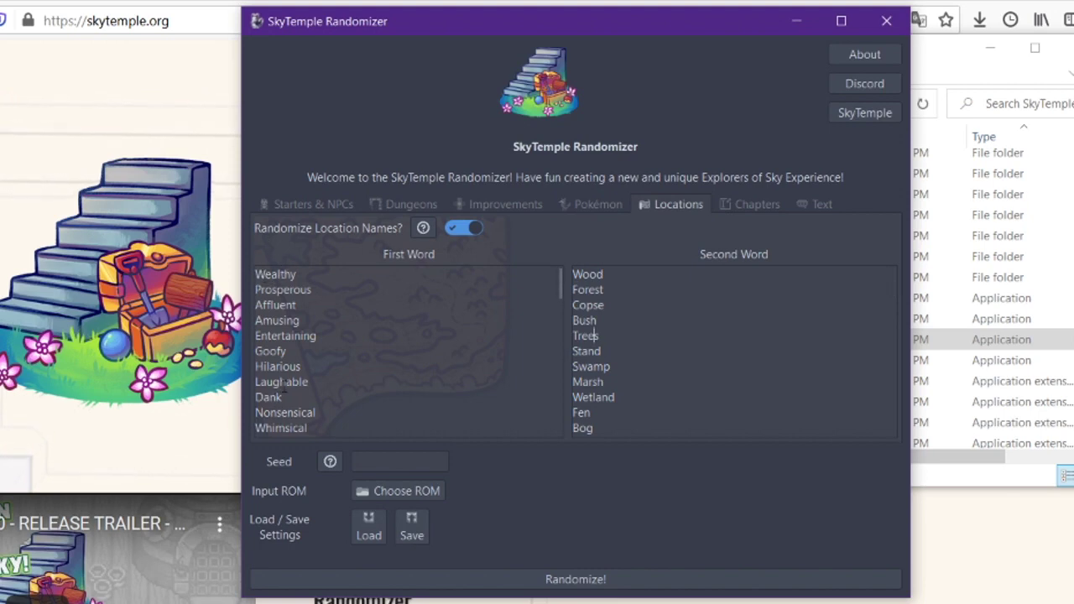
{"action": "scroll", "coordinate": [302, 378], "scroll_direction": "down", "scroll_amount": 15}
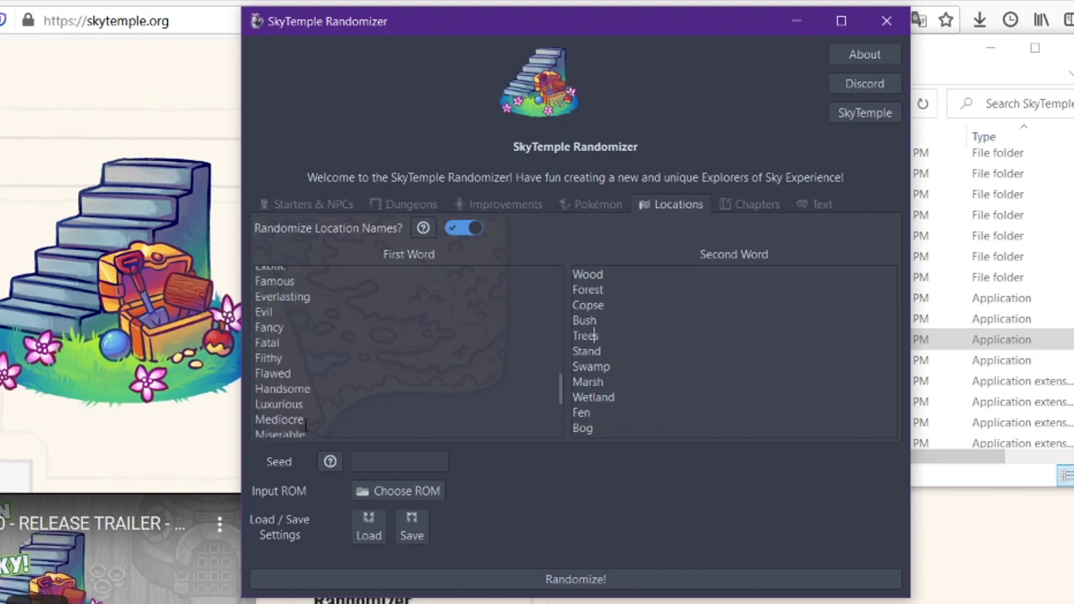
{"action": "scroll", "coordinate": [378, 400], "scroll_direction": "up", "scroll_amount": 10}
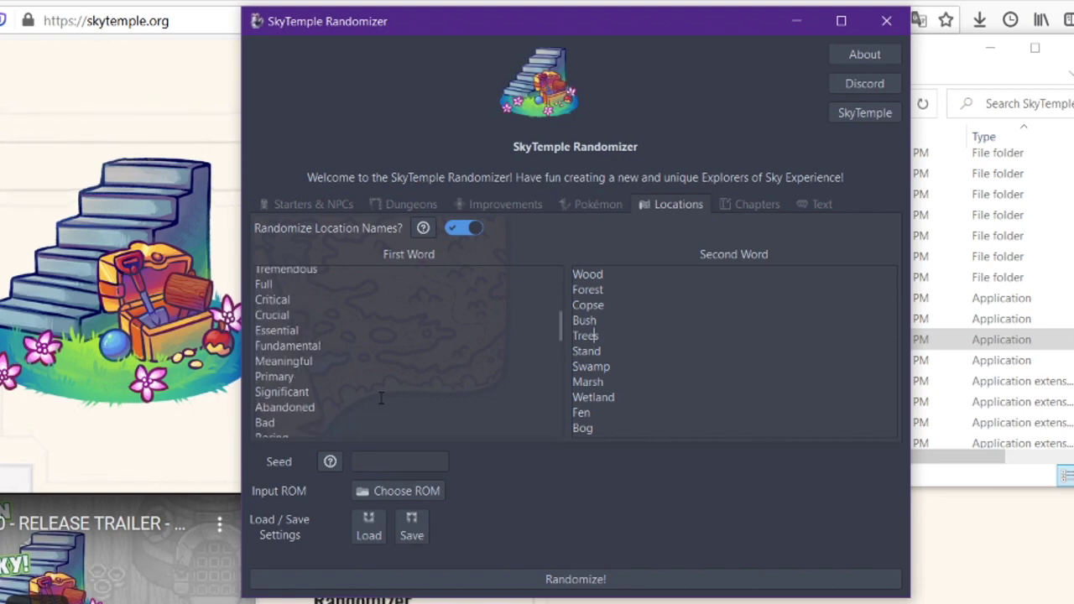
{"action": "scroll", "coordinate": [723, 365], "scroll_direction": "down", "scroll_amount": 15}
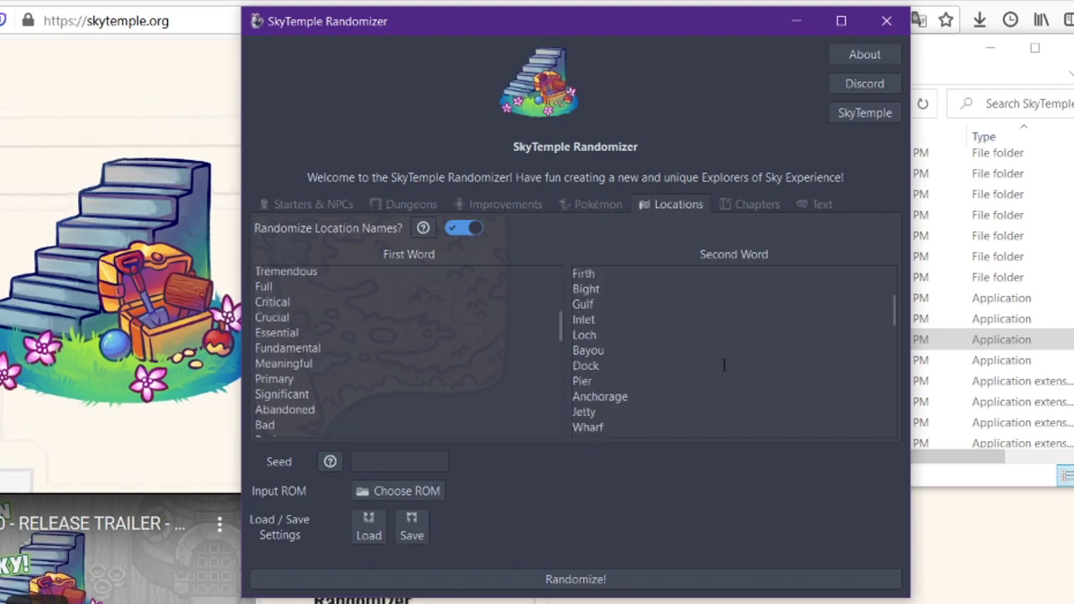
{"action": "scroll", "coordinate": [734, 352], "scroll_direction": "up", "scroll_amount": 1}
{"action": "left_click", "coordinate": [342, 363]}
{"action": "key", "text": "Return"}
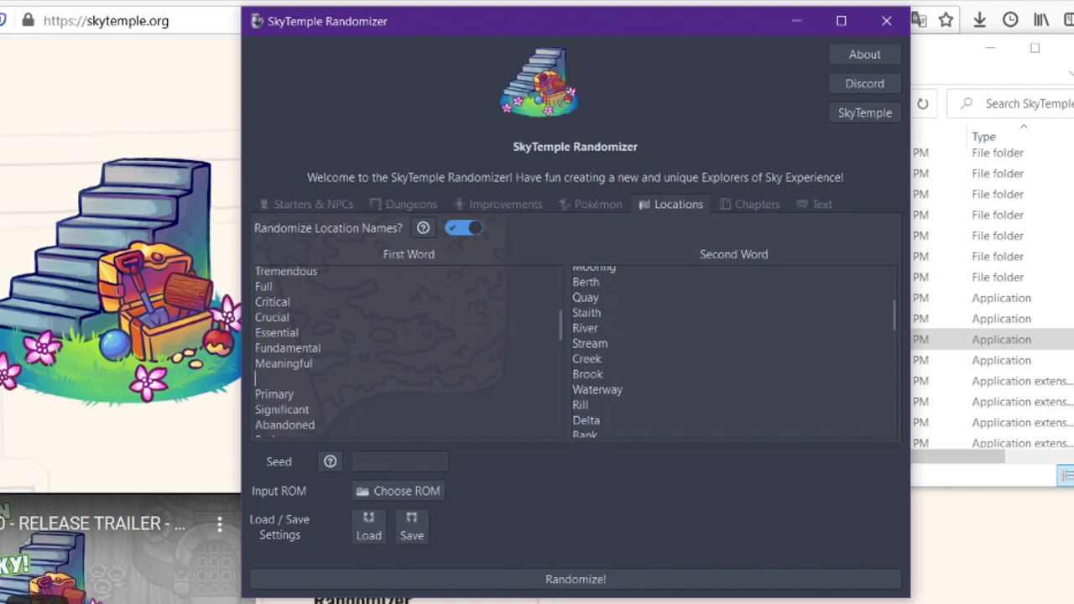
{"action": "type", "text": "Thi"}
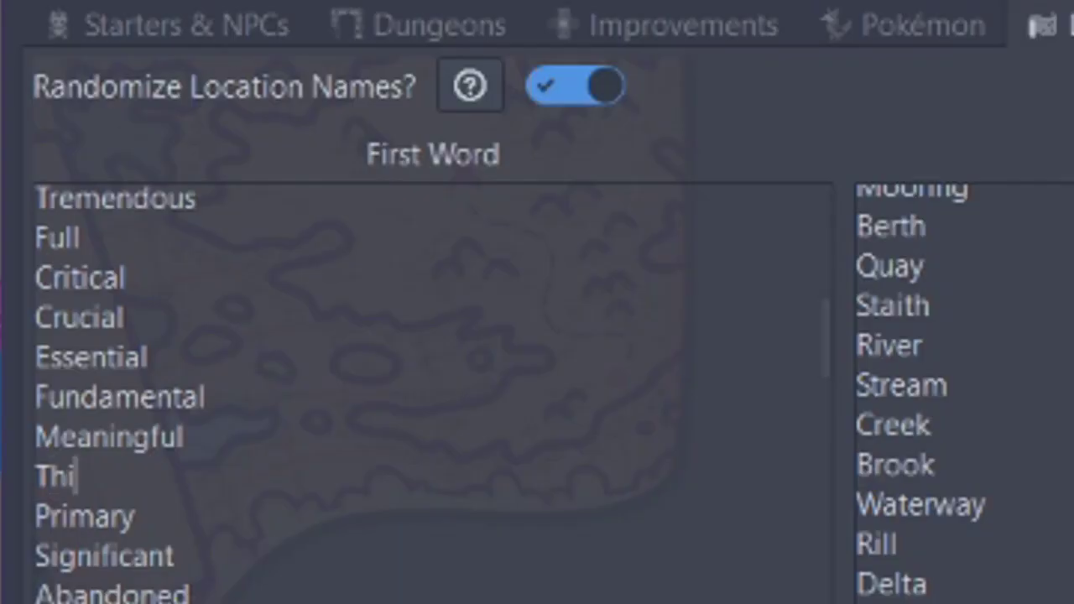
{"action": "type", "text": "s line will b"}
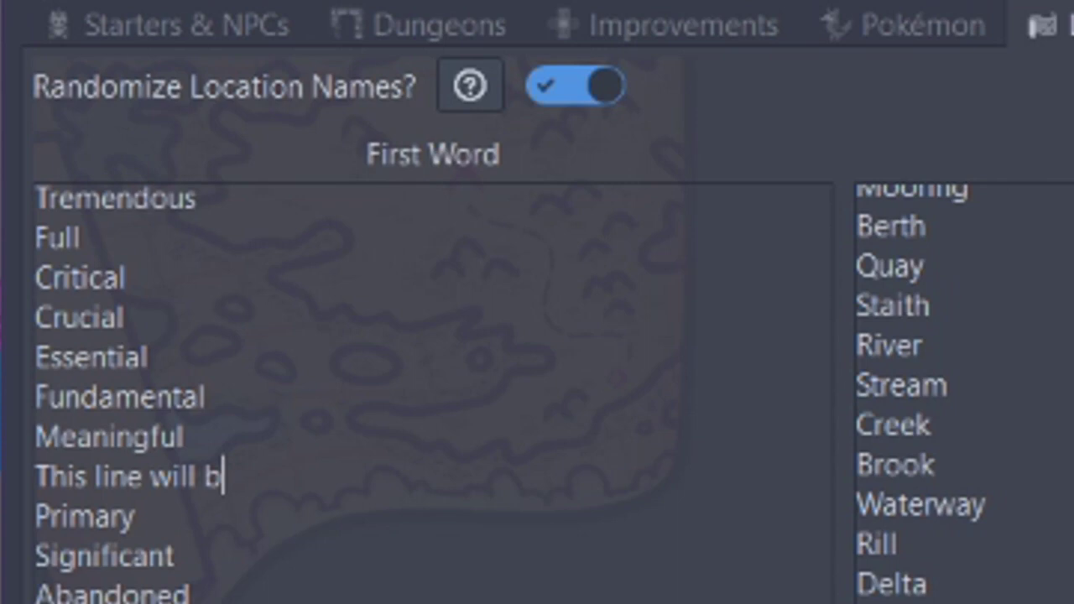
{"action": "key", "text": "BackSpace"}
{"action": "type", "text": "e a"}
{"action": "key", "text": "BackSpace"}
{"action": "key", "text": "BackSpace"}
{"action": "key", "text": "BackSpace"}
{"action": "type", "text": "be a prefix"}
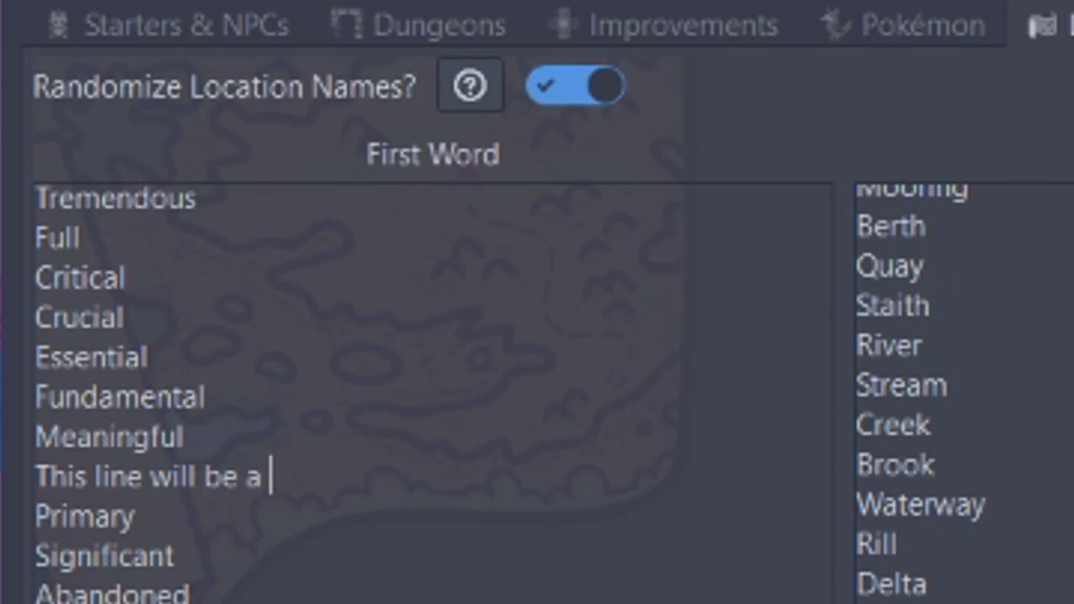
In the Second Word list of location names, add the line "This line will be a suffix" between "Barrow" and "Earthworks".
{"action": "type", "text": "This "}
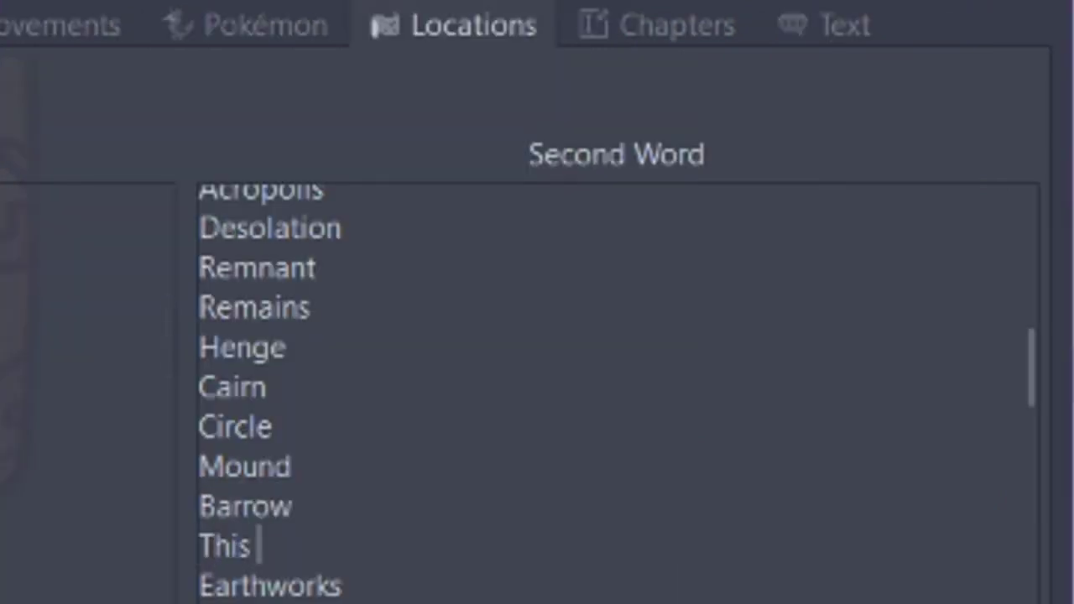
{"action": "type", "text": "line will be a s"}
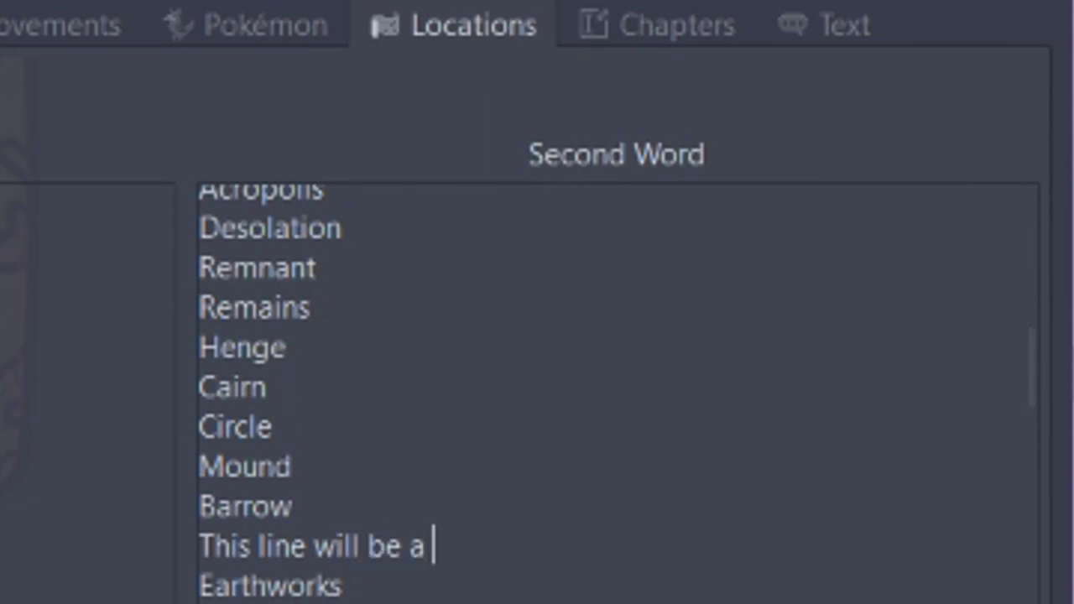
{"action": "type", "text": "uffix"}
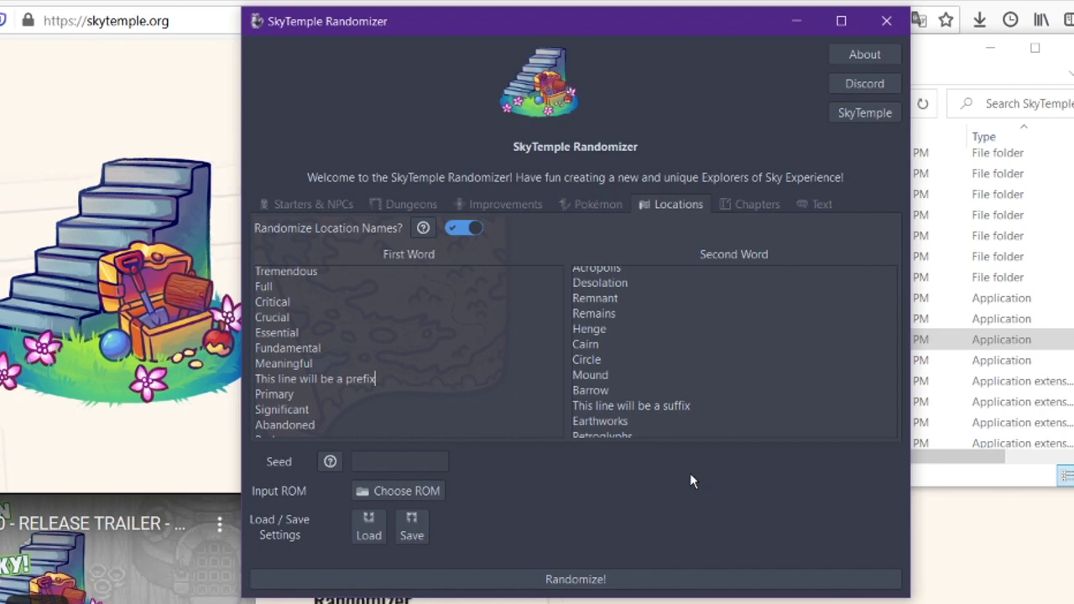
Examine the full list of random chapter names and how its entries are written, including the line-break codes.
{"action": "left_click", "coordinate": [746, 205]}
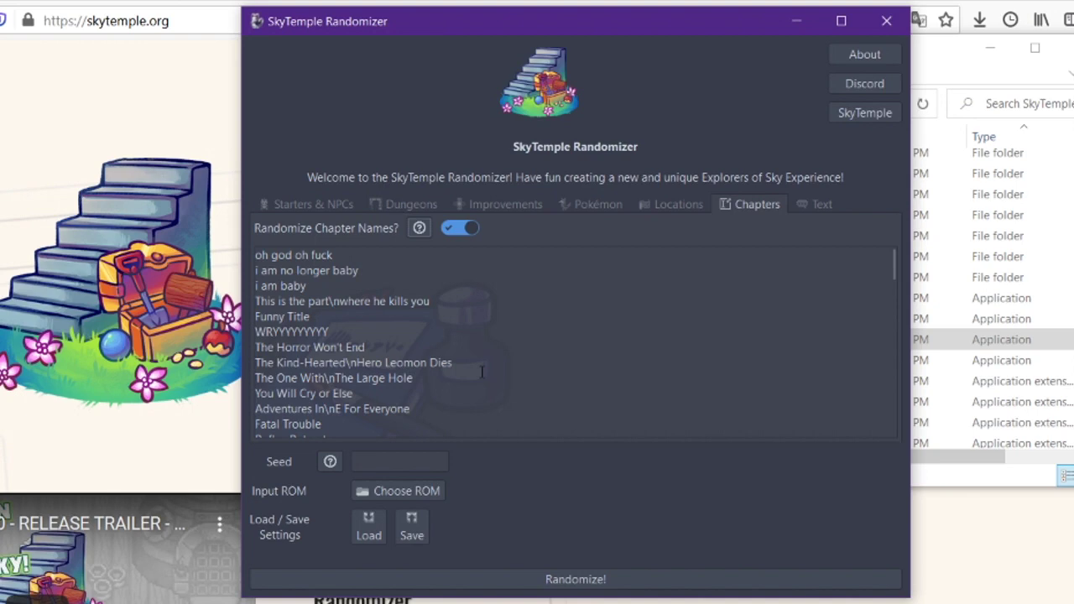
{"action": "scroll", "coordinate": [482, 371], "scroll_direction": "down", "scroll_amount": 5}
{"action": "scroll", "coordinate": [482, 372], "scroll_direction": "up", "scroll_amount": 5}
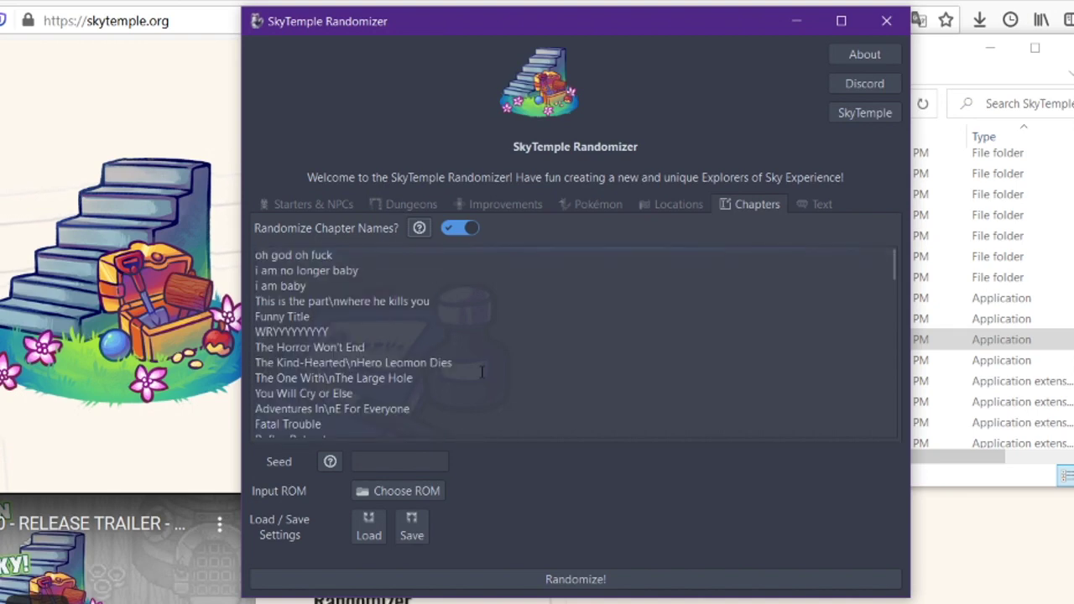
{"action": "left_click_drag", "start_coordinate": [482, 372], "coordinate": [415, 379]}
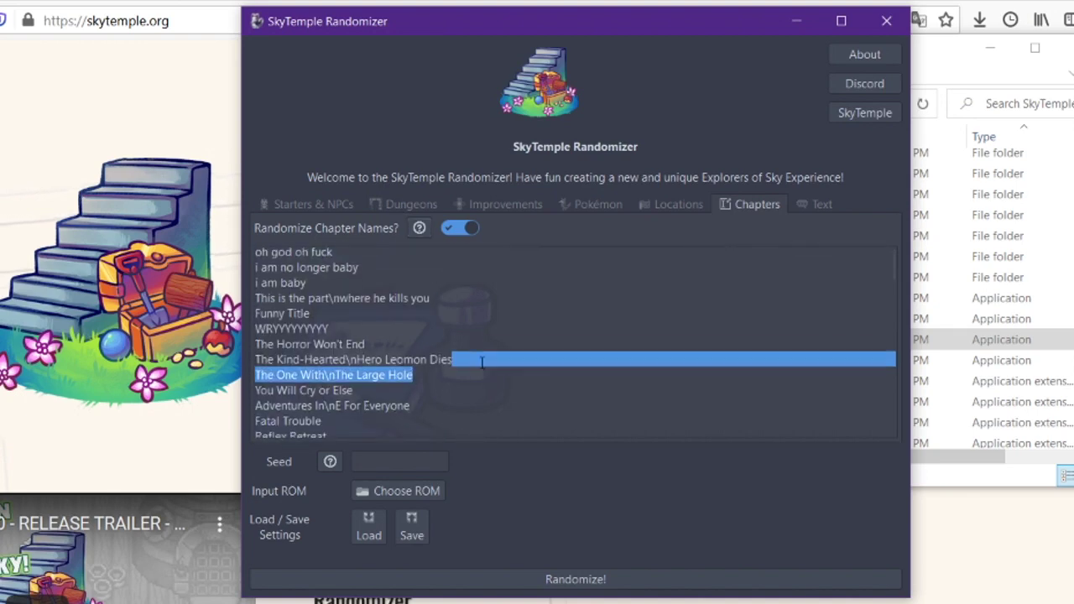
{"action": "scroll", "coordinate": [415, 379], "scroll_direction": "down", "scroll_amount": 1}
{"action": "left_click", "coordinate": [634, 394]}
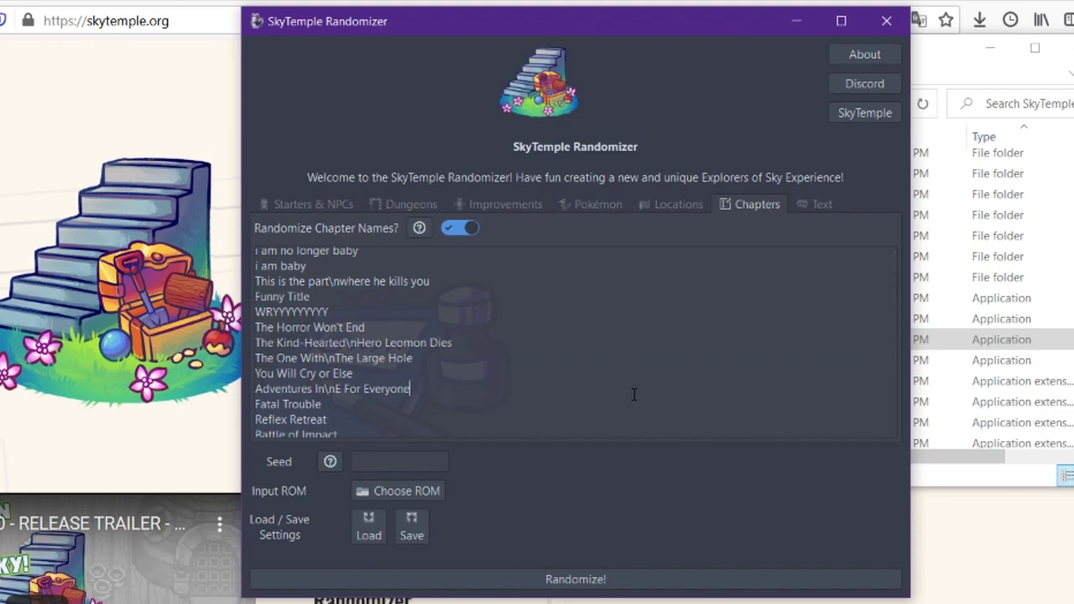
{"action": "scroll", "coordinate": [634, 394], "scroll_direction": "down", "scroll_amount": 10}
{"action": "scroll", "coordinate": [634, 394], "scroll_direction": "down", "scroll_amount": 7}
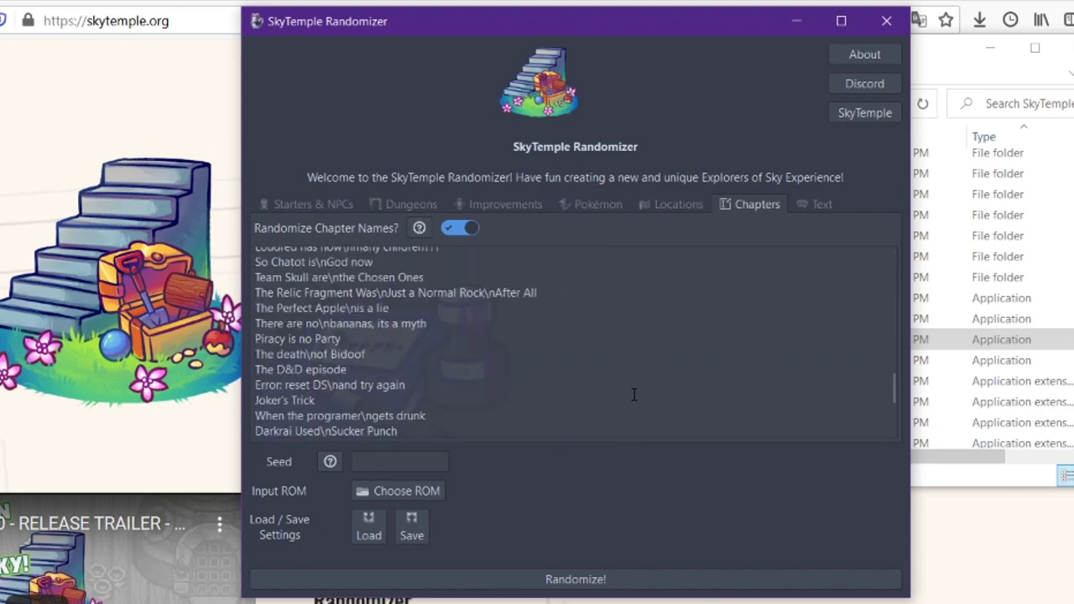
{"action": "scroll", "coordinate": [634, 395], "scroll_direction": "up", "scroll_amount": 2}
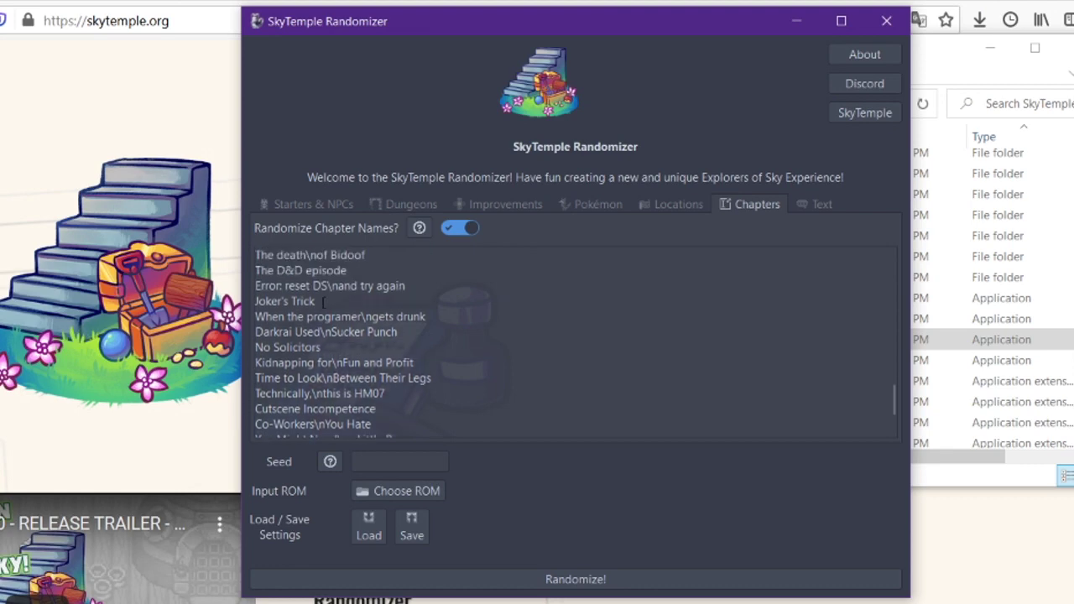
{"action": "left_click_drag", "start_coordinate": [327, 301], "coordinate": [236, 301]}
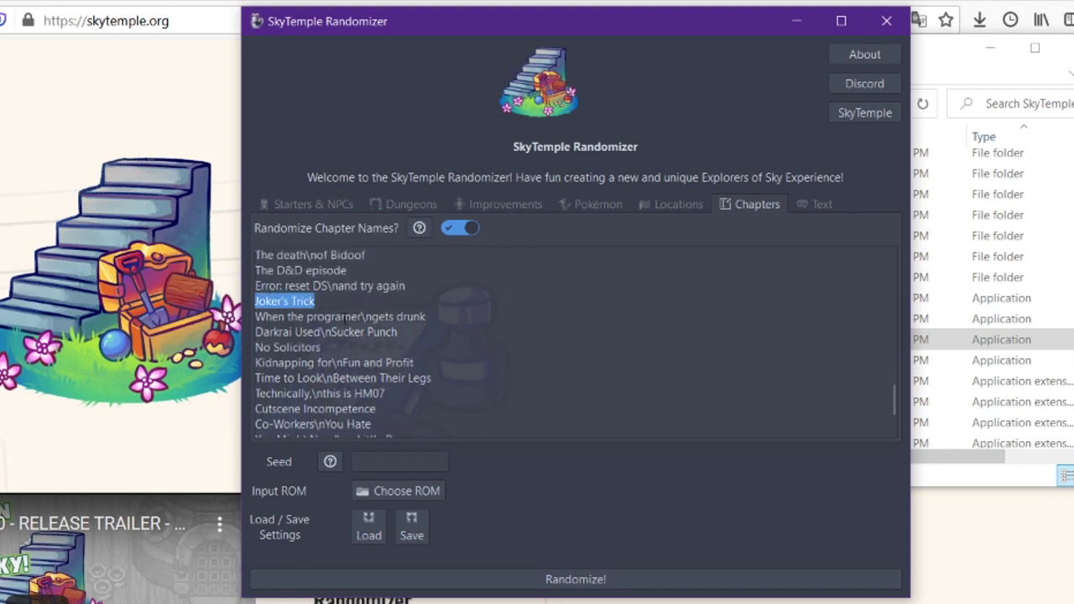
{"action": "scroll", "coordinate": [382, 330], "scroll_direction": "up", "scroll_amount": 1}
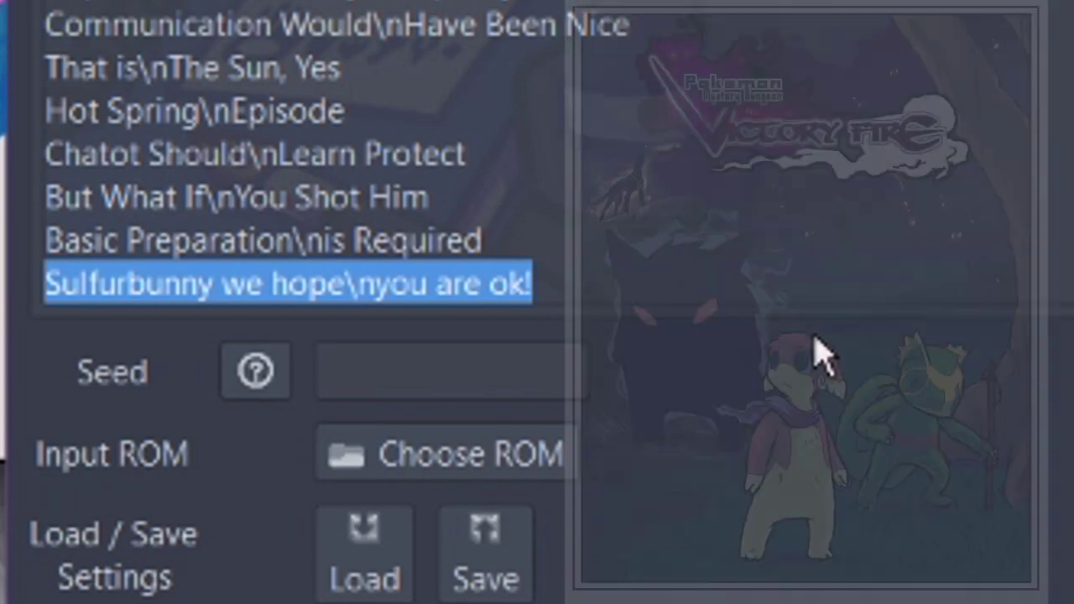
{"action": "key", "text": "Up"}
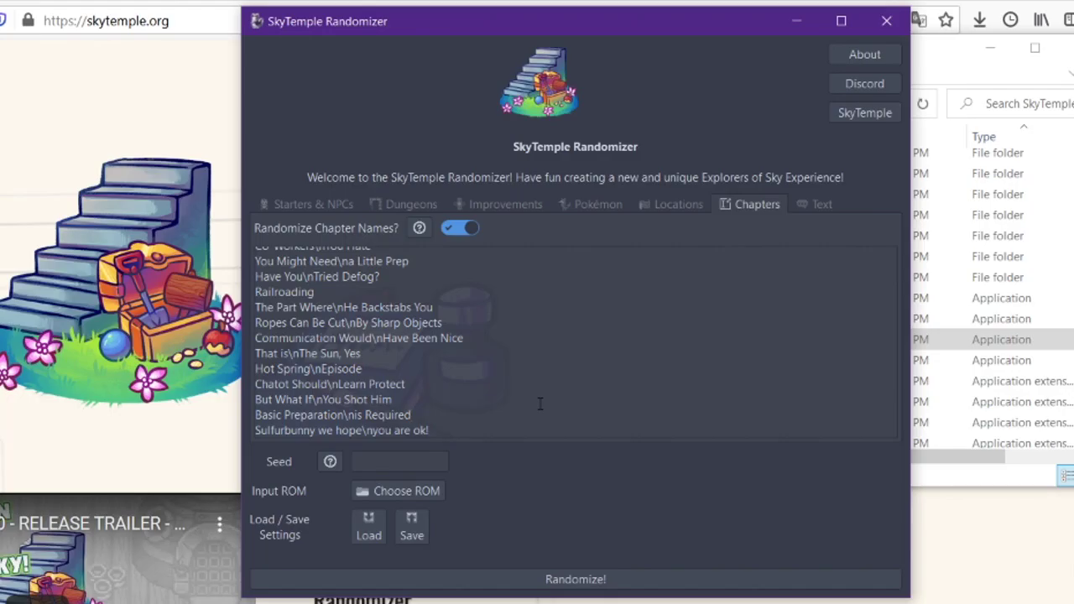
{"action": "scroll", "coordinate": [540, 403], "scroll_direction": "up", "scroll_amount": 5}
{"action": "scroll", "coordinate": [539, 403], "scroll_direction": "up", "scroll_amount": 5}
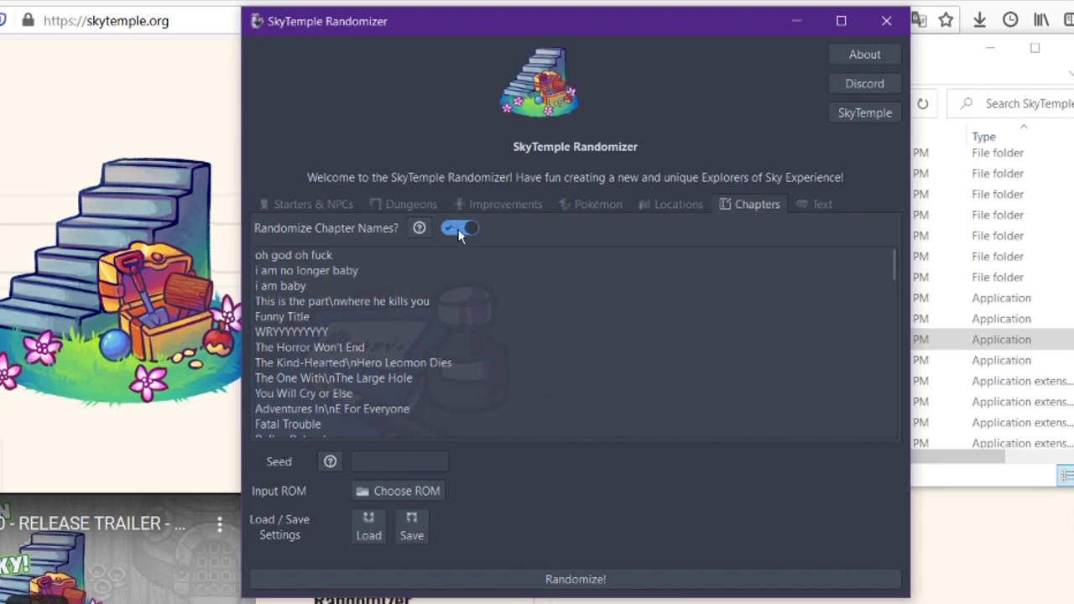
Enable Randomize Main Texts and Randomize Story Dialogue in the text settings.
{"action": "left_click", "coordinate": [820, 204]}
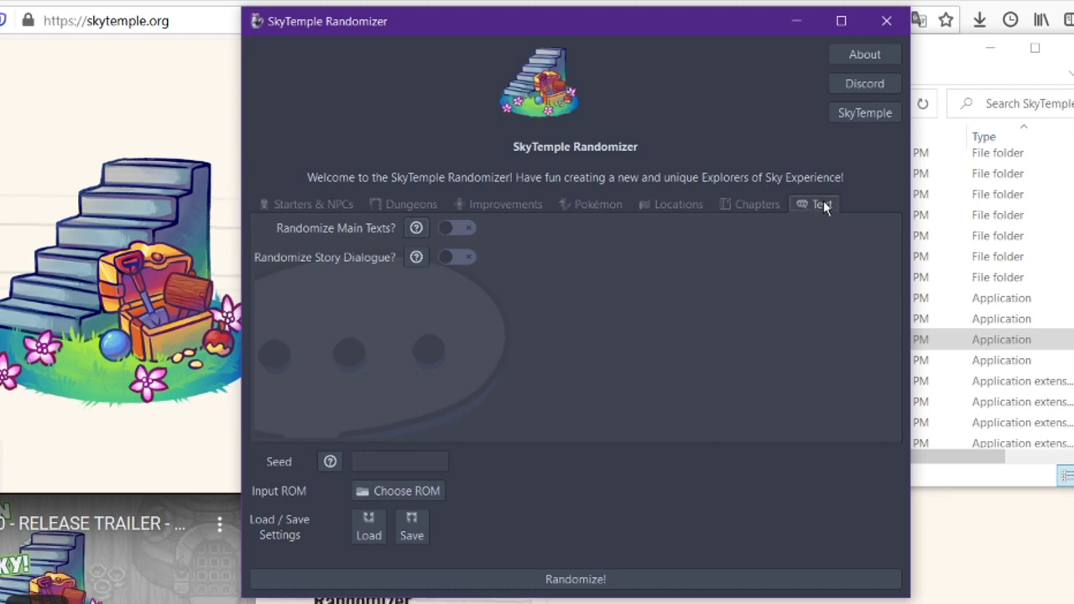
{"action": "left_click", "coordinate": [453, 229]}
{"action": "left_click", "coordinate": [462, 256]}
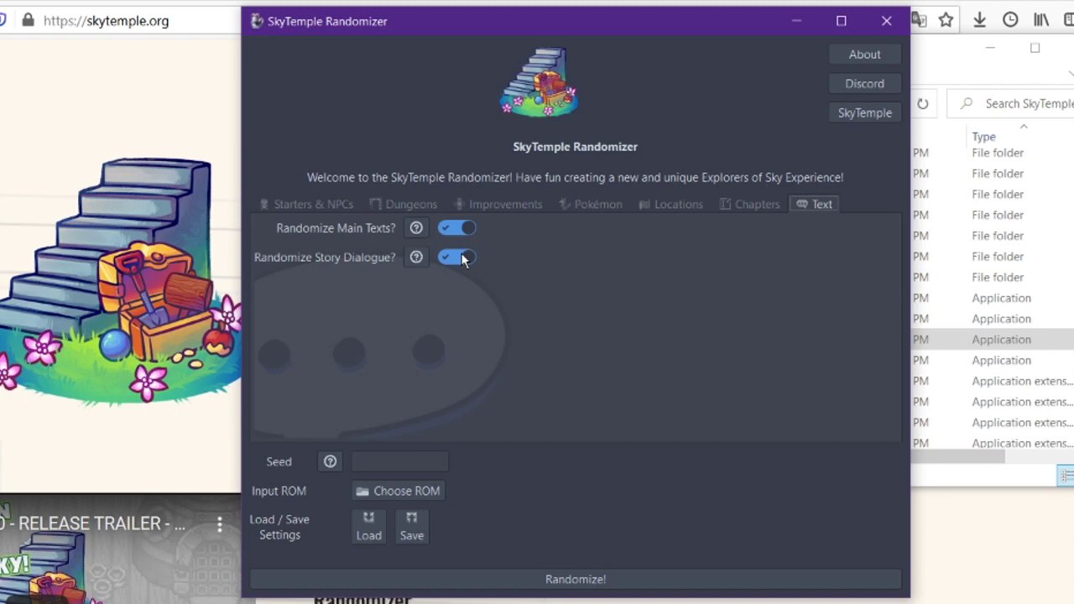
Read the help for Randomize Main Texts, Randomize Story Dialogue and the Seed value.
{"action": "left_click", "coordinate": [416, 228]}
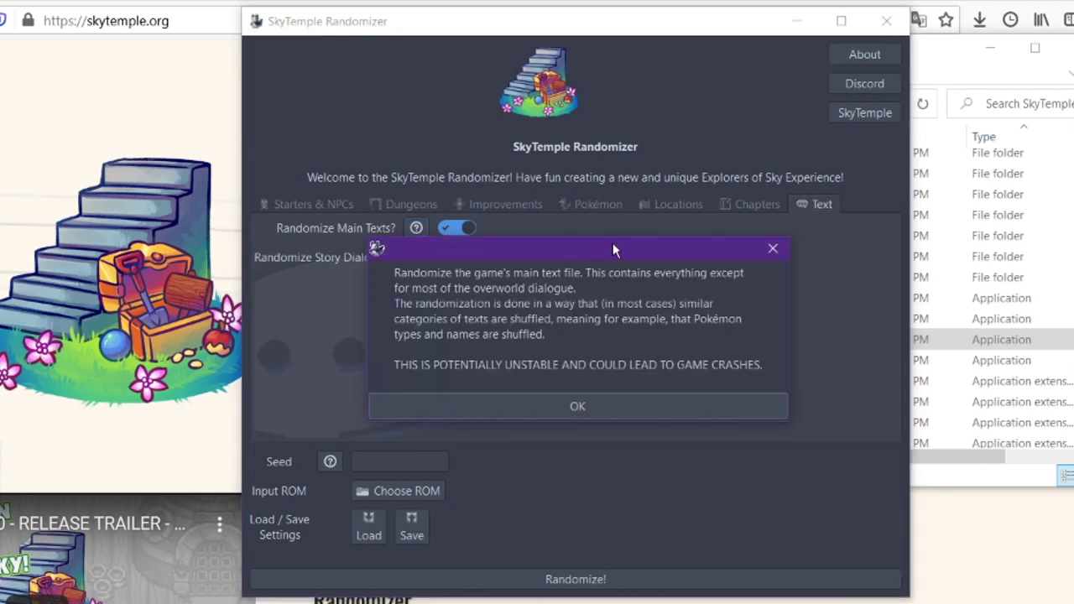
{"action": "left_click_drag", "start_coordinate": [612, 244], "coordinate": [783, 219]}
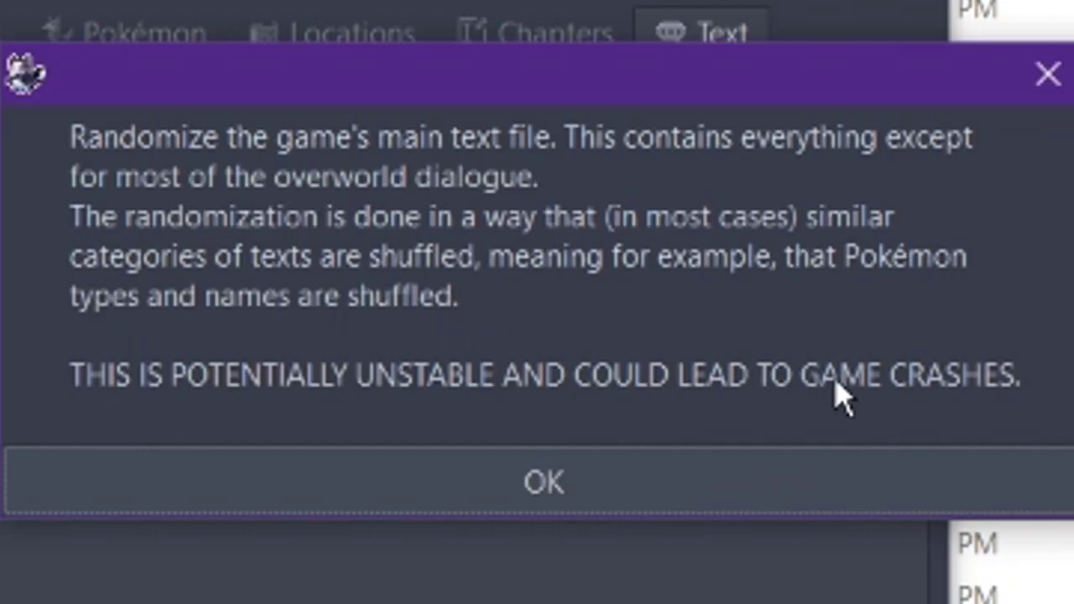
{"action": "left_click", "coordinate": [868, 378]}
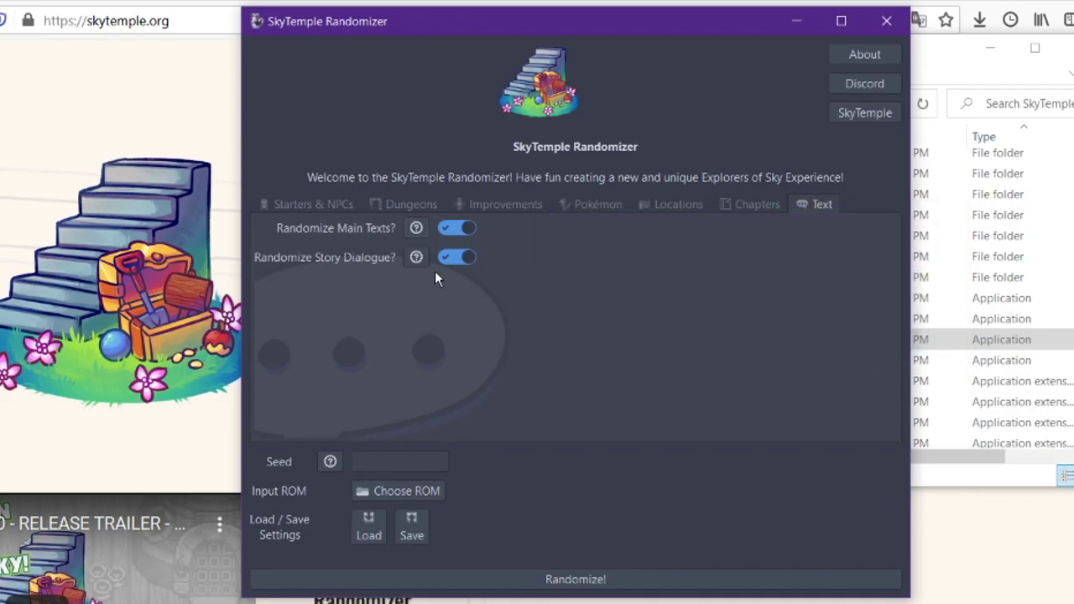
{"action": "left_click", "coordinate": [416, 258]}
{"action": "left_click_drag", "start_coordinate": [542, 272], "coordinate": [596, 291]}
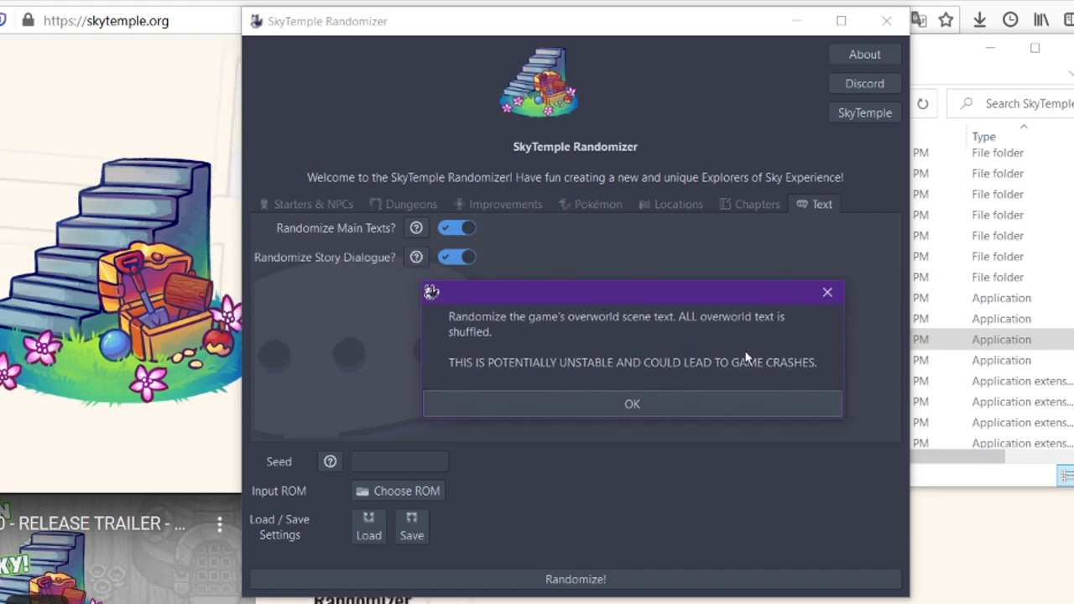
{"action": "left_click", "coordinate": [426, 271]}
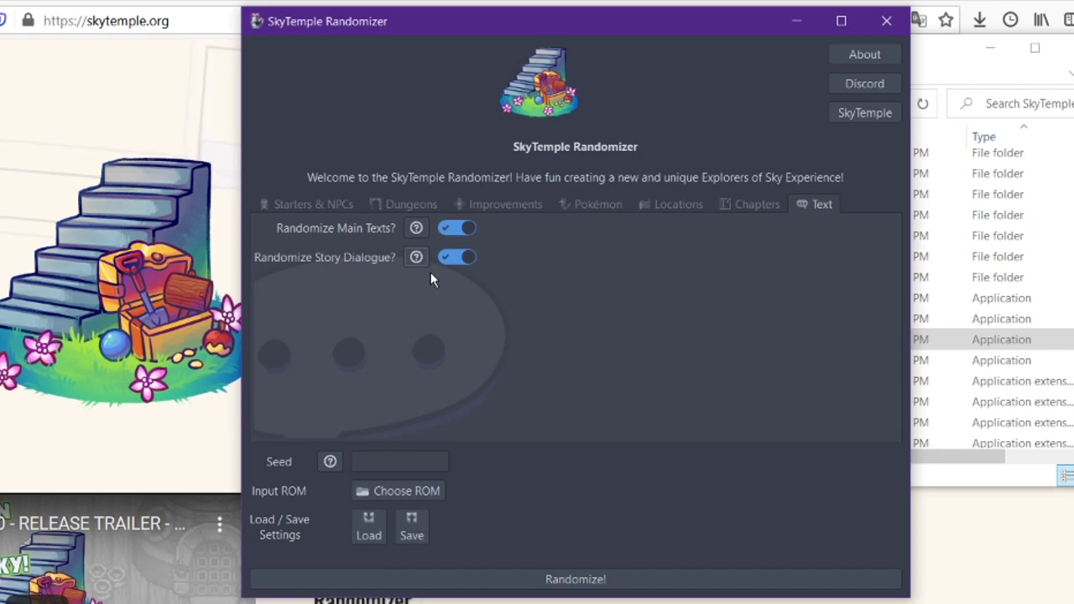
{"action": "left_click", "coordinate": [329, 461]}
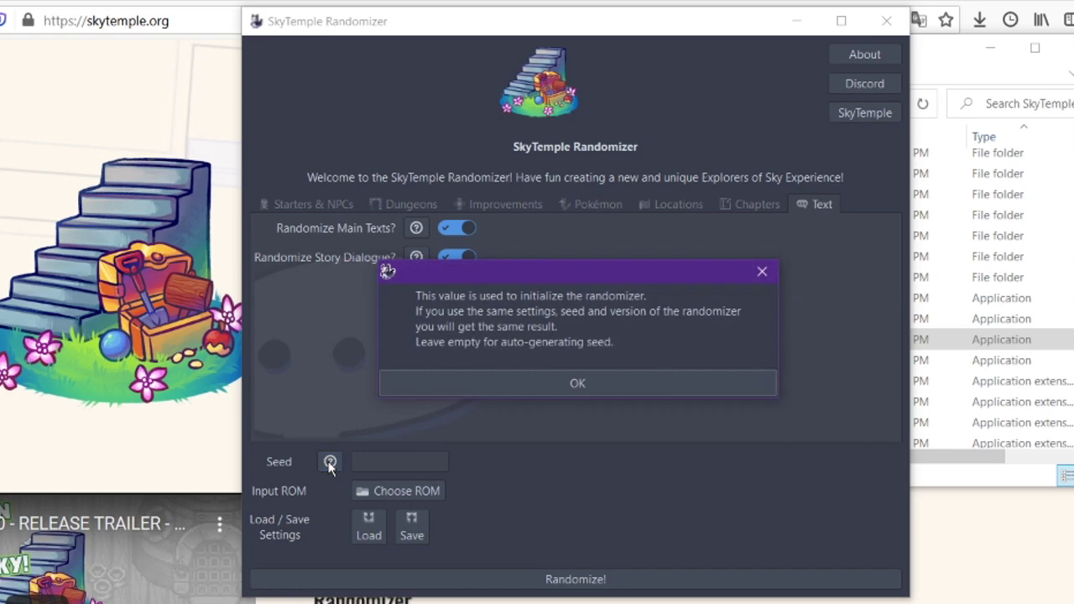
{"action": "left_click", "coordinate": [576, 386]}
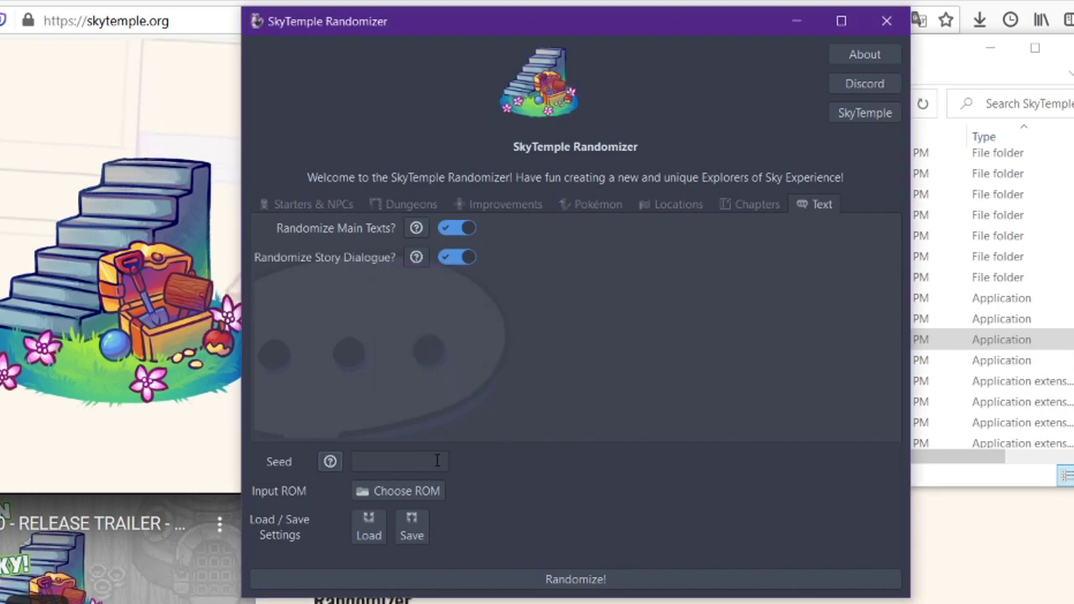
Choose UNMODDED PMDEOS.nds from the ROMs and ISOs folder as the input ROM.
{"action": "left_click", "coordinate": [404, 492]}
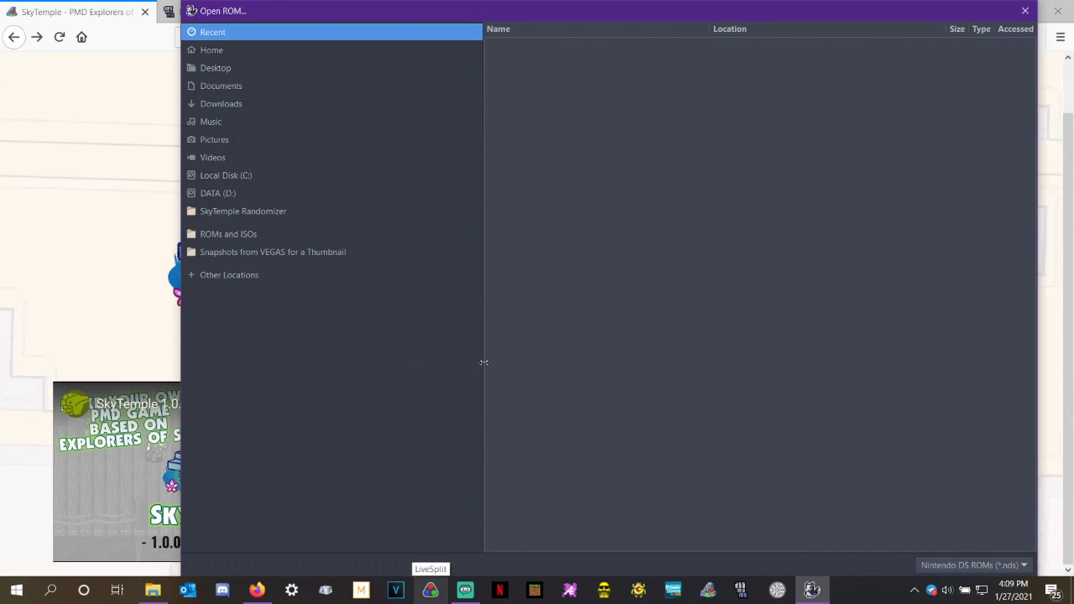
{"action": "left_click", "coordinate": [267, 233]}
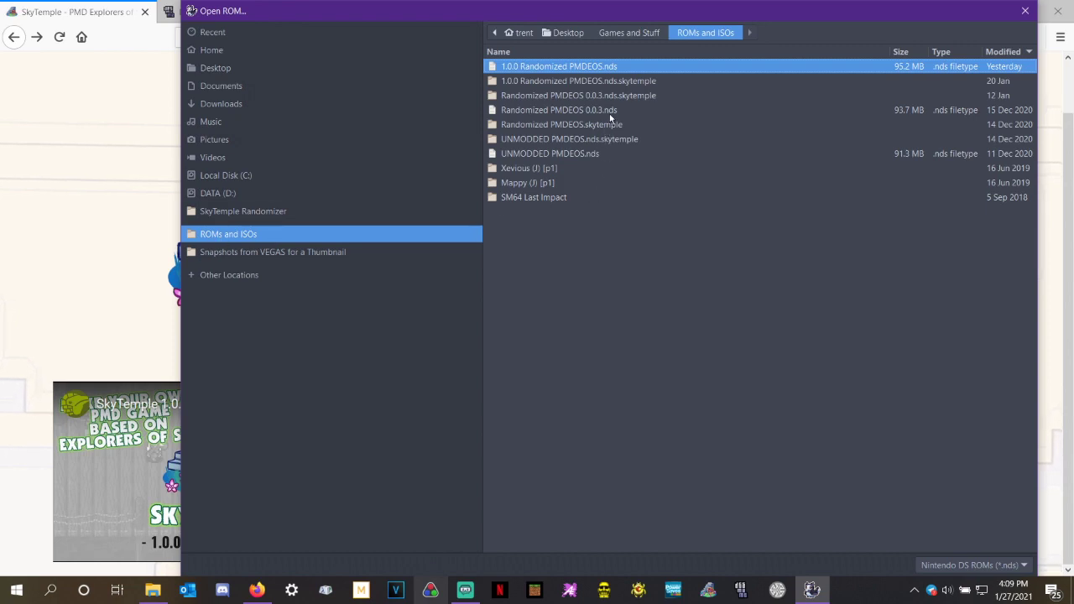
{"action": "left_click", "coordinate": [576, 153]}
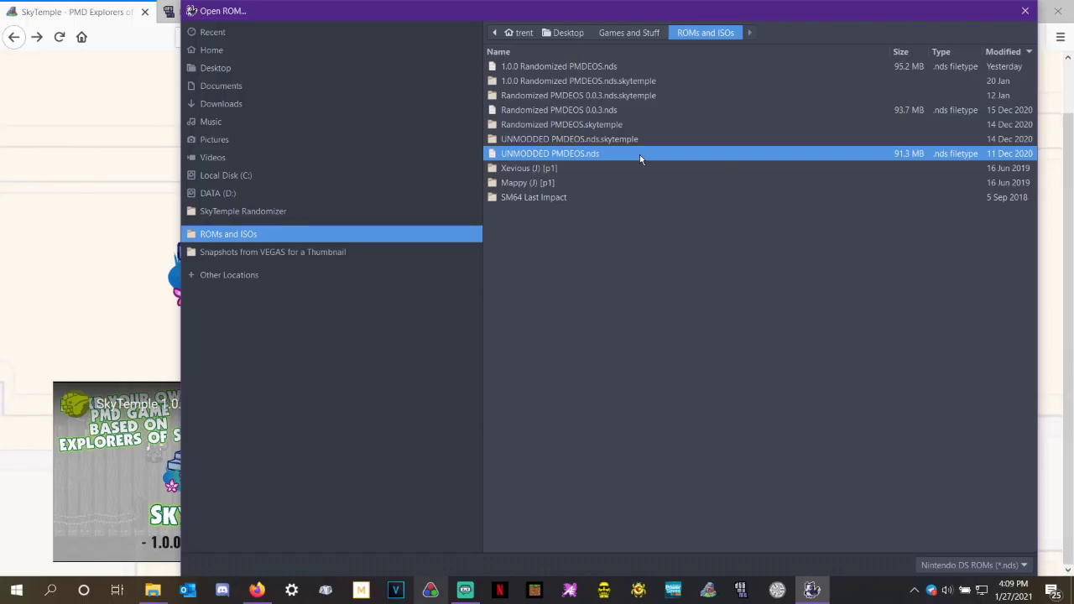
{"action": "double_click", "coordinate": [726, 327]}
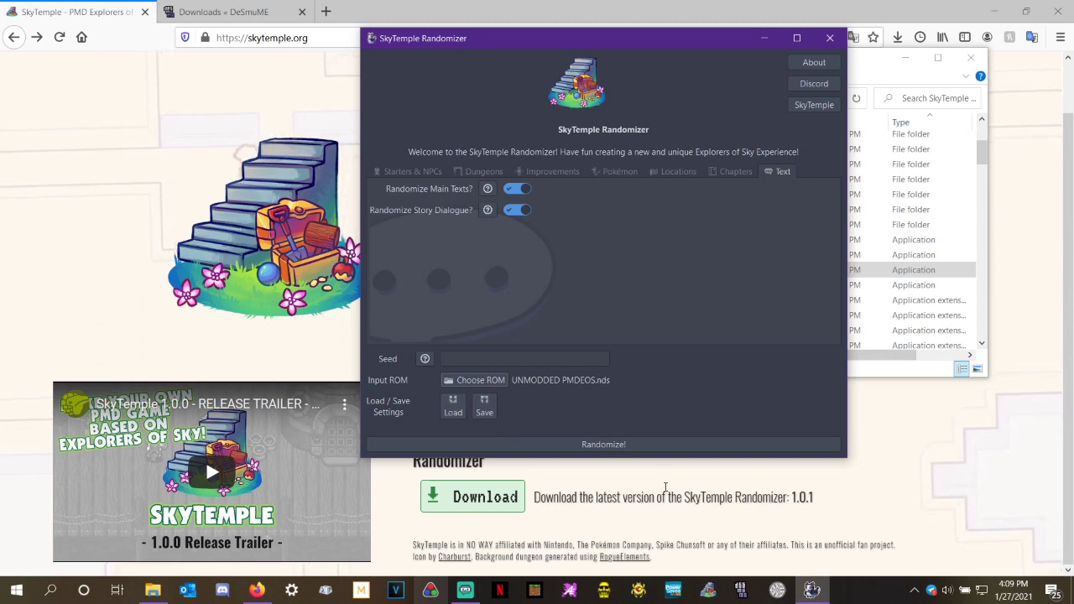
Review the Improvements, Pokémon and Starters & NPCs randomization settings once more.
{"action": "left_click", "coordinate": [560, 171]}
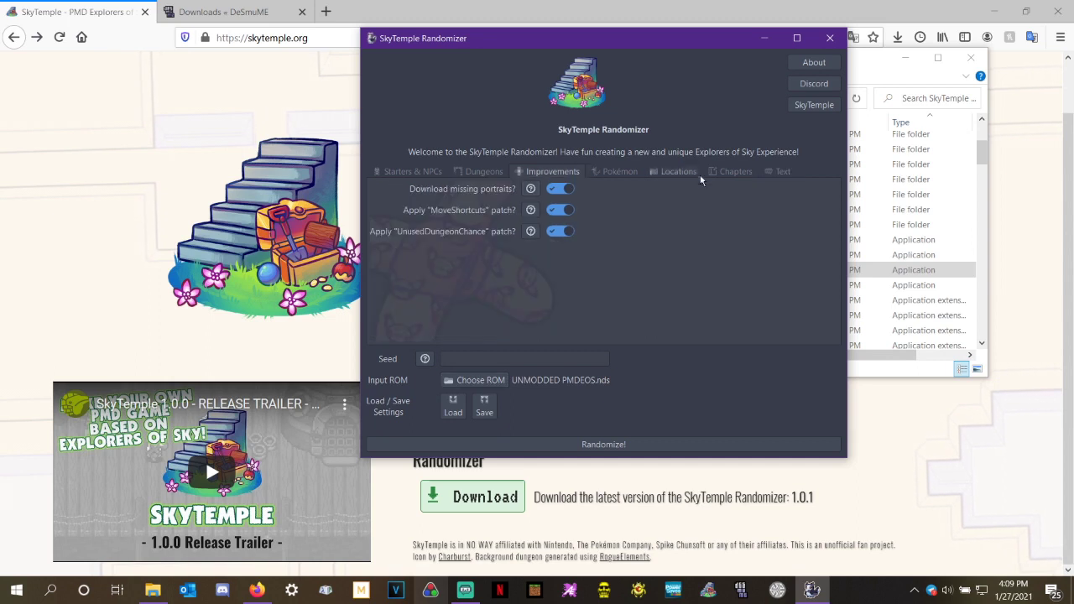
{"action": "left_click", "coordinate": [619, 171]}
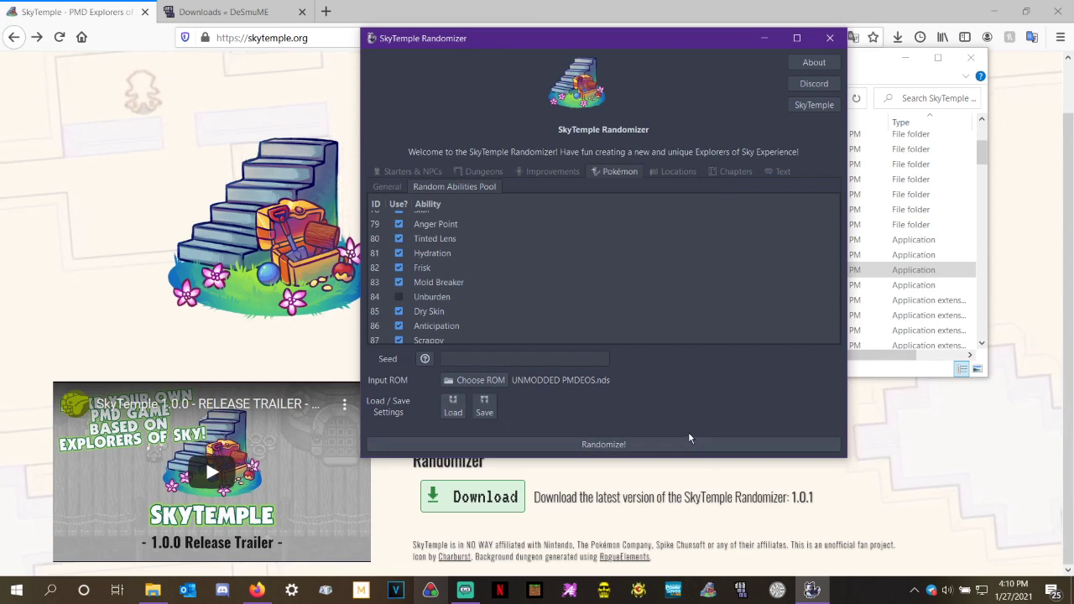
{"action": "left_click", "coordinate": [407, 172]}
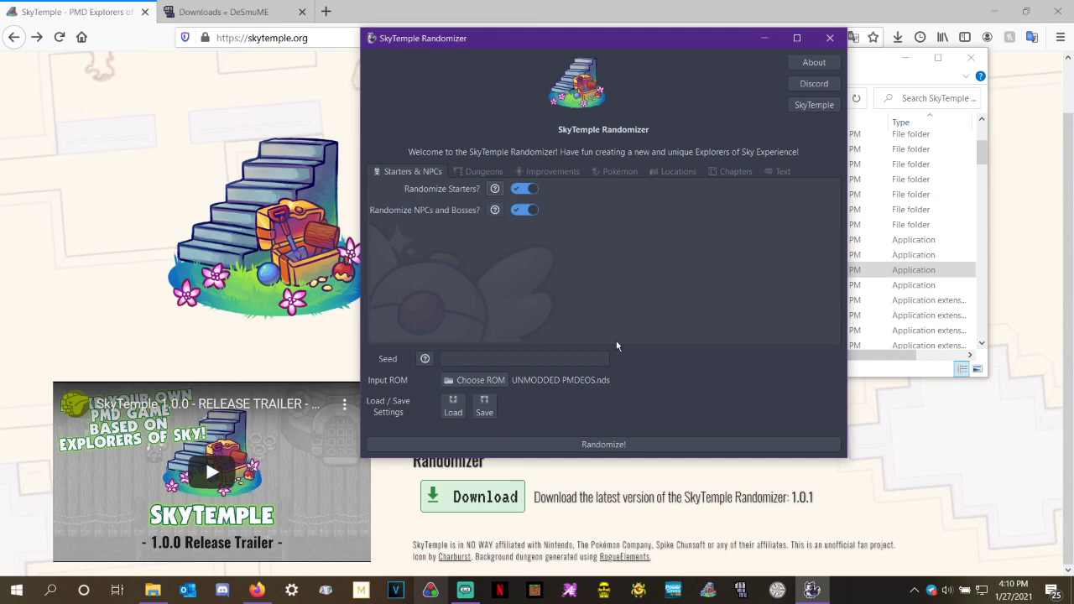
Randomize the ROM and save the output as Example Randomized File in the ROMs and ISOs folder.
{"action": "left_click", "coordinate": [635, 444]}
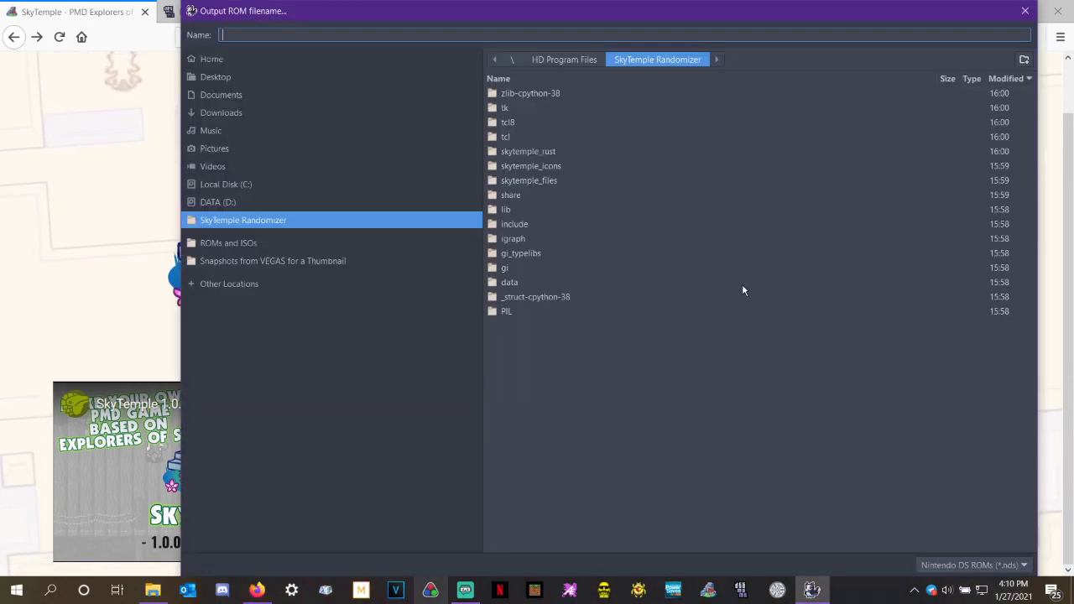
{"action": "left_click", "coordinate": [419, 244]}
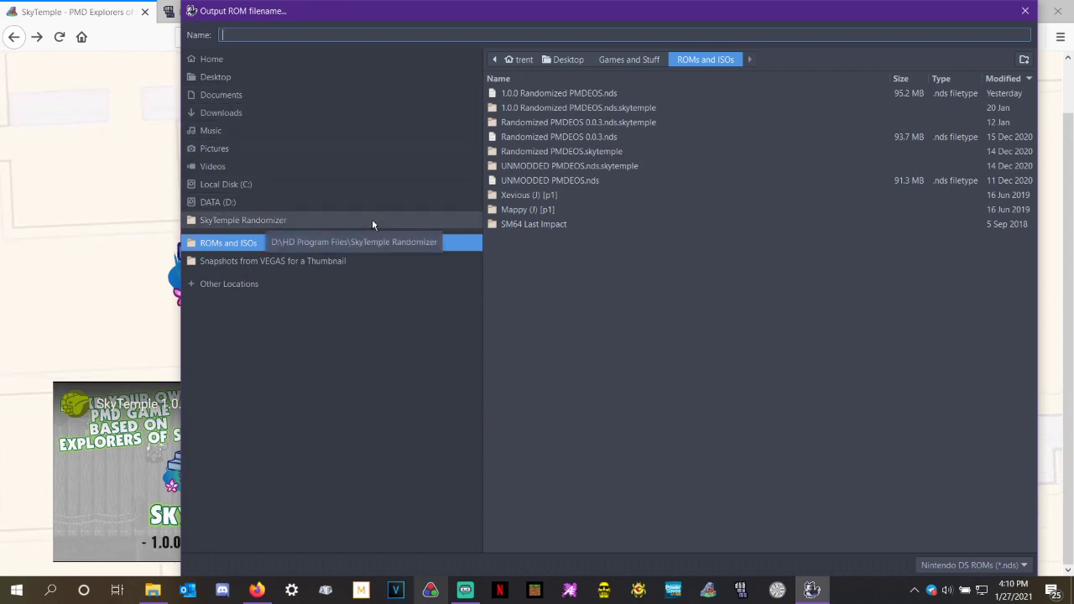
{"action": "left_click", "coordinate": [449, 248]}
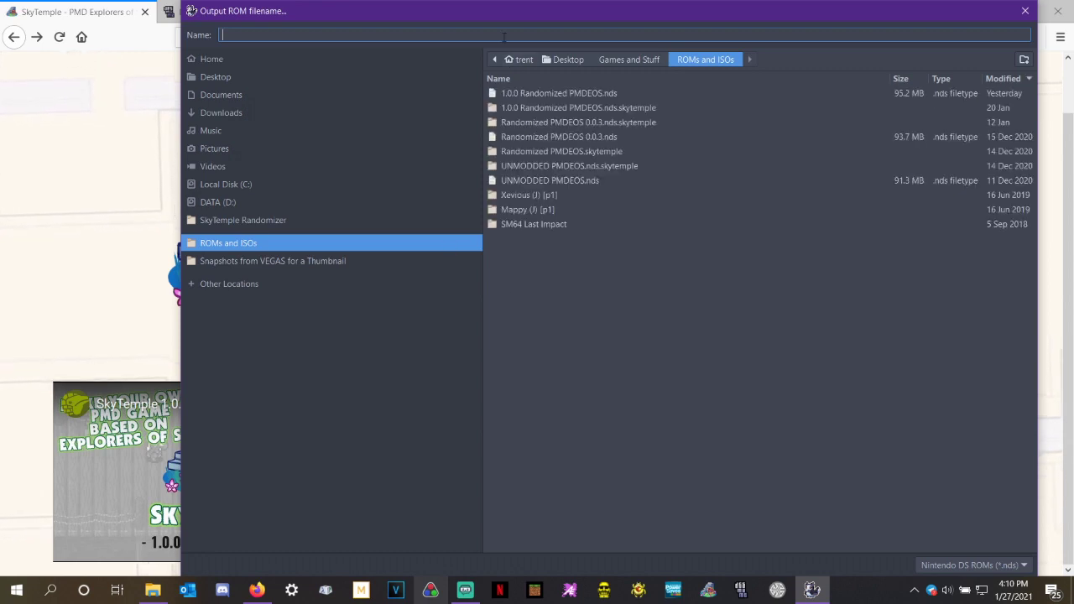
{"action": "type", "text": "Example Randomized File"}
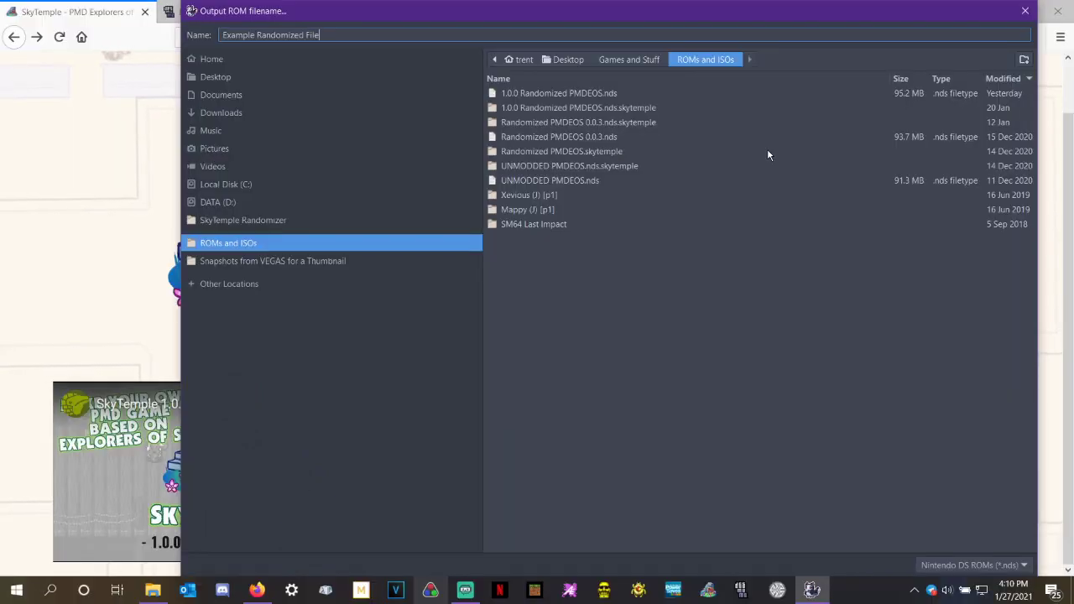
{"action": "key", "text": "Return"}
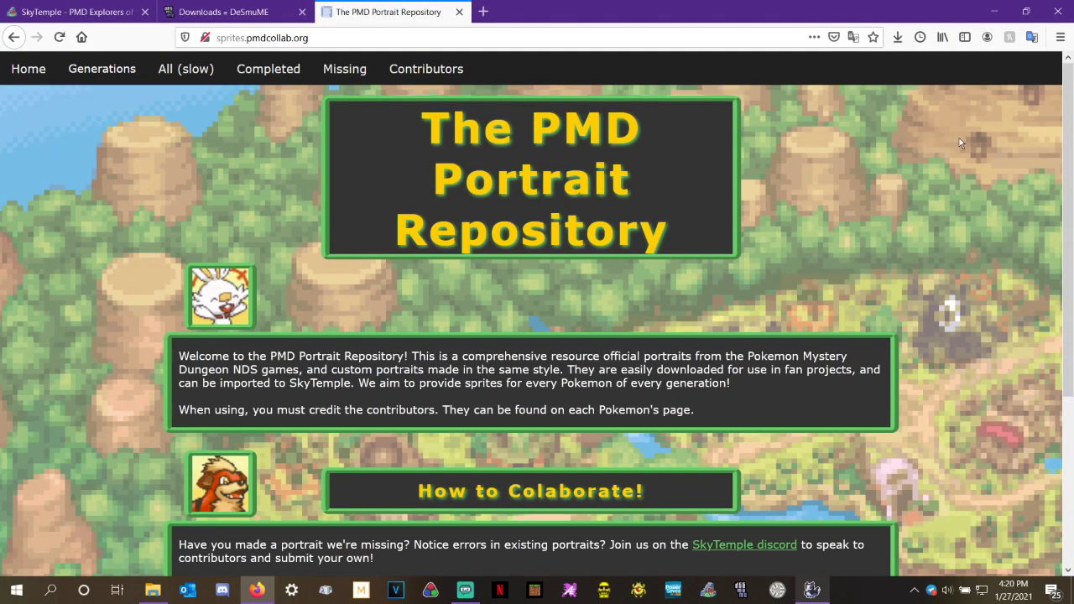
Look over the PMD Portrait Repository's home page, its full portrait list and Bulbasaur's portrait entry.
{"action": "scroll", "coordinate": [973, 155], "scroll_direction": "down", "scroll_amount": 3}
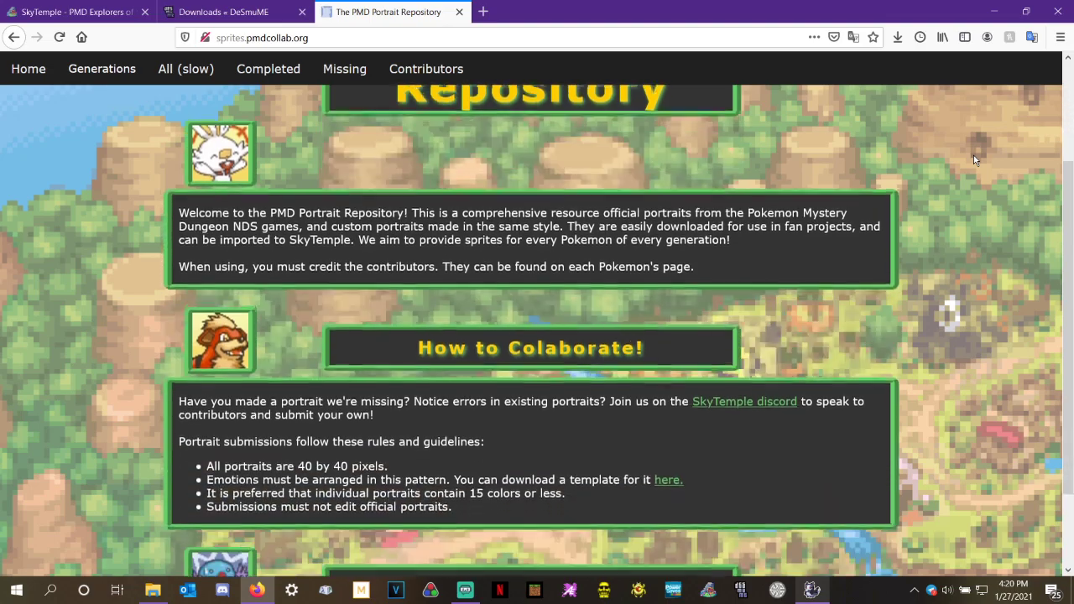
{"action": "scroll", "coordinate": [973, 155], "scroll_direction": "up", "scroll_amount": 3}
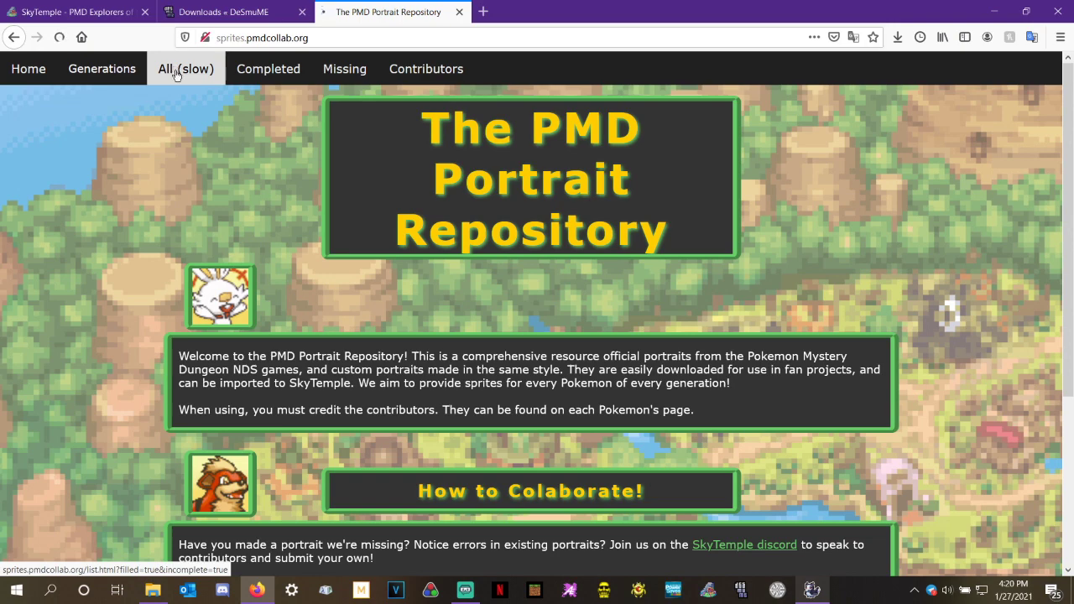
{"action": "left_click", "coordinate": [176, 72]}
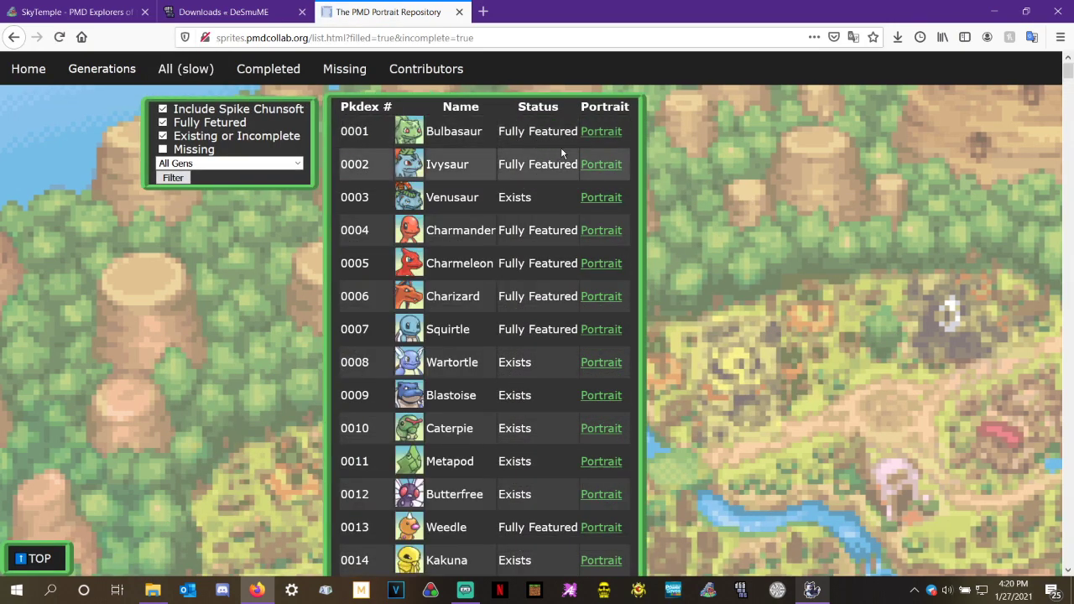
{"action": "left_click", "coordinate": [604, 134]}
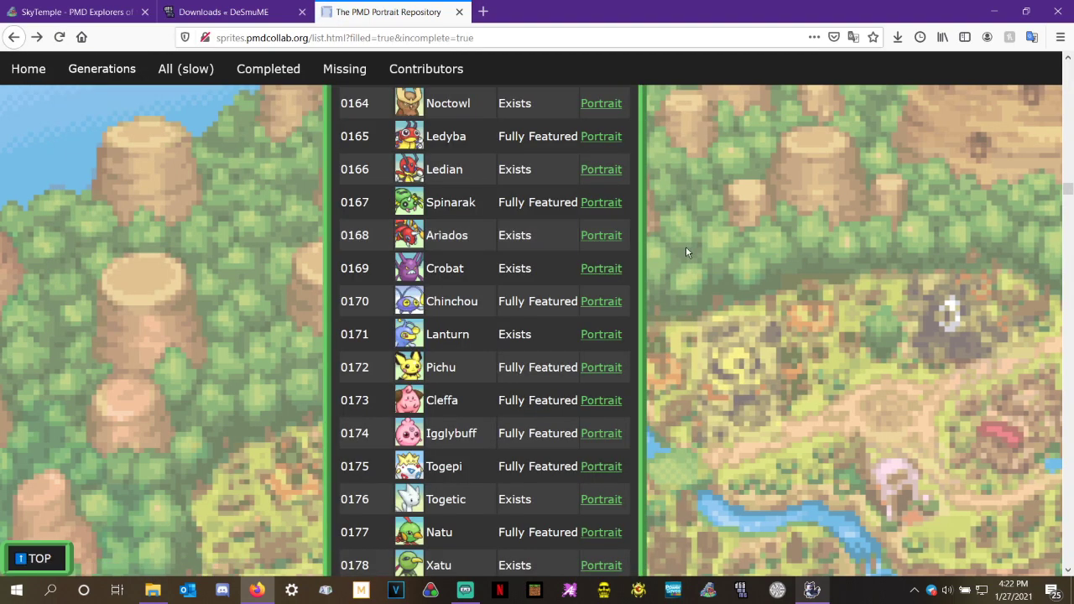
{"action": "scroll", "coordinate": [687, 277], "scroll_direction": "down", "scroll_amount": 7}
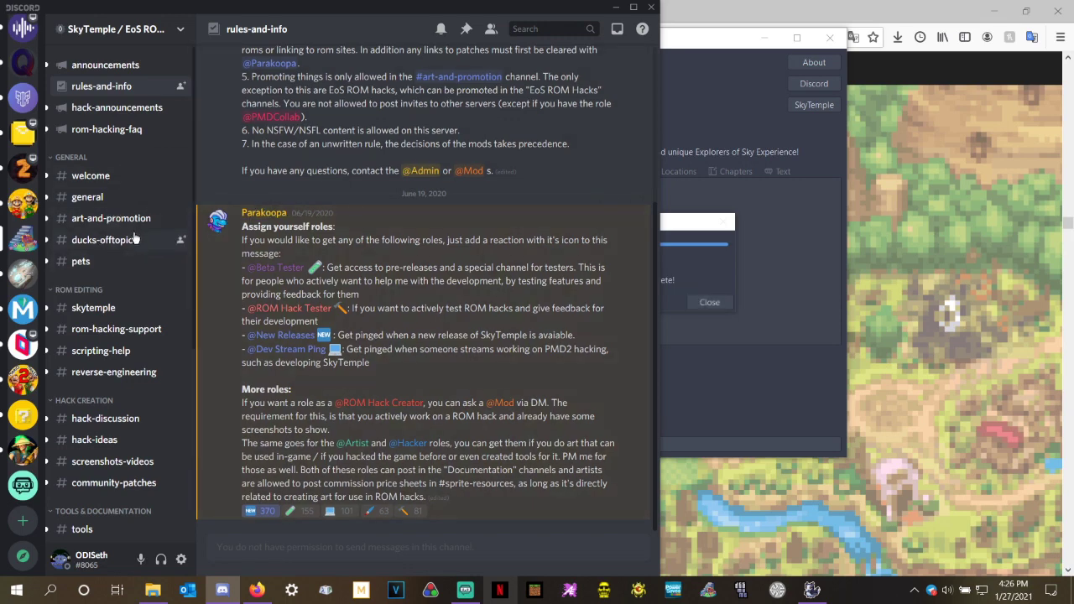
Look through the skytemple and rom-hacking-support channels of the SkyTemple Discord server.
{"action": "scroll", "coordinate": [132, 241], "scroll_direction": "down", "scroll_amount": 2}
{"action": "left_click", "coordinate": [93, 239]}
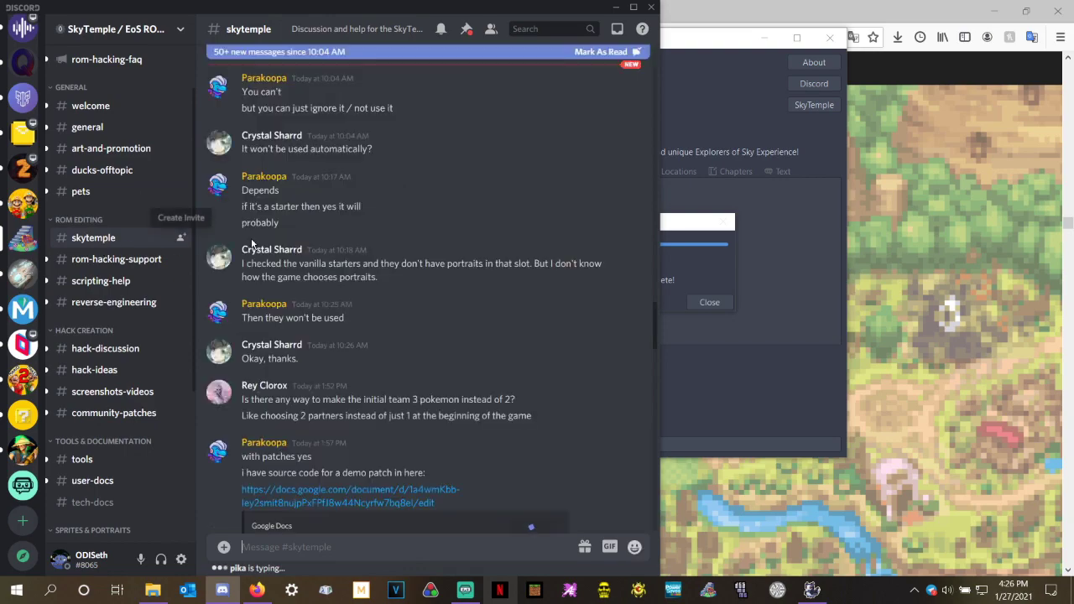
{"action": "scroll", "coordinate": [448, 368], "scroll_direction": "up", "scroll_amount": 5}
{"action": "scroll", "coordinate": [447, 367], "scroll_direction": "down", "scroll_amount": 5}
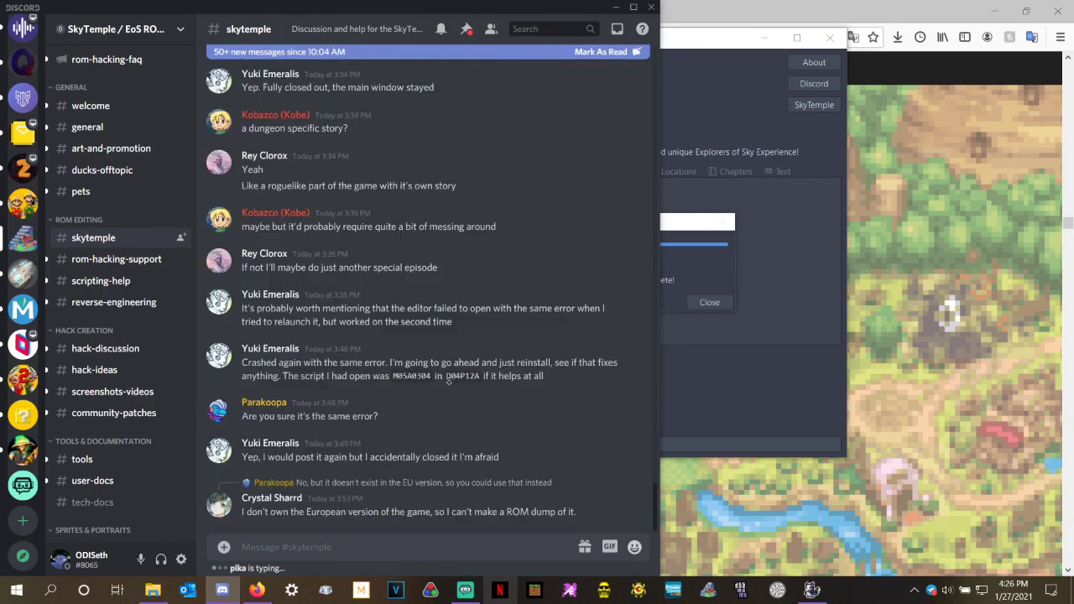
{"action": "key", "text": "alt+Down"}
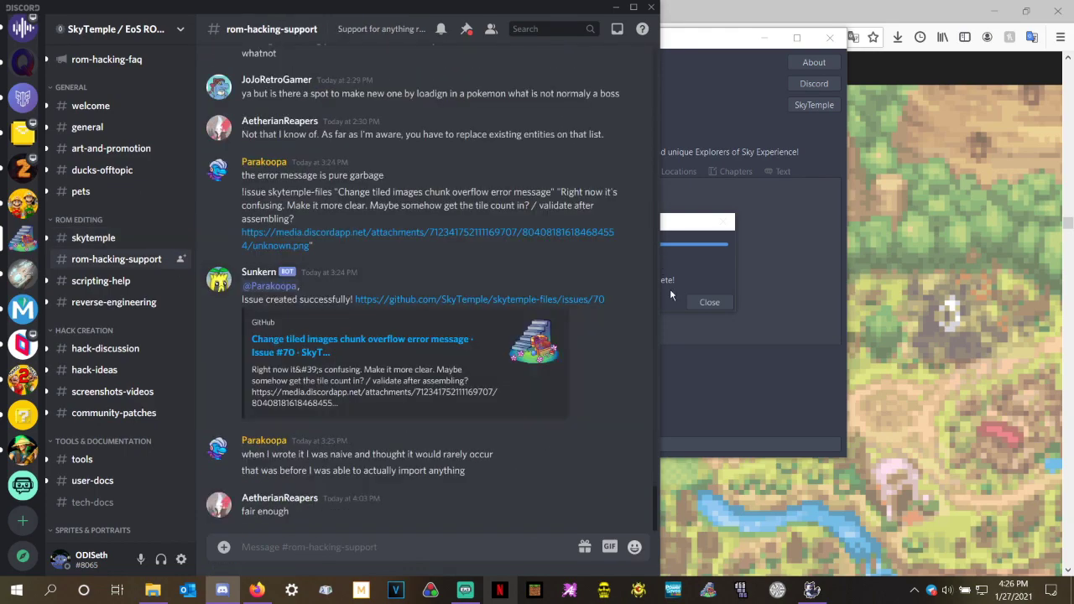
Put Discord away, dismiss the randomization result dialog and close SkyTemple Randomizer.
{"action": "left_click", "coordinate": [617, 8]}
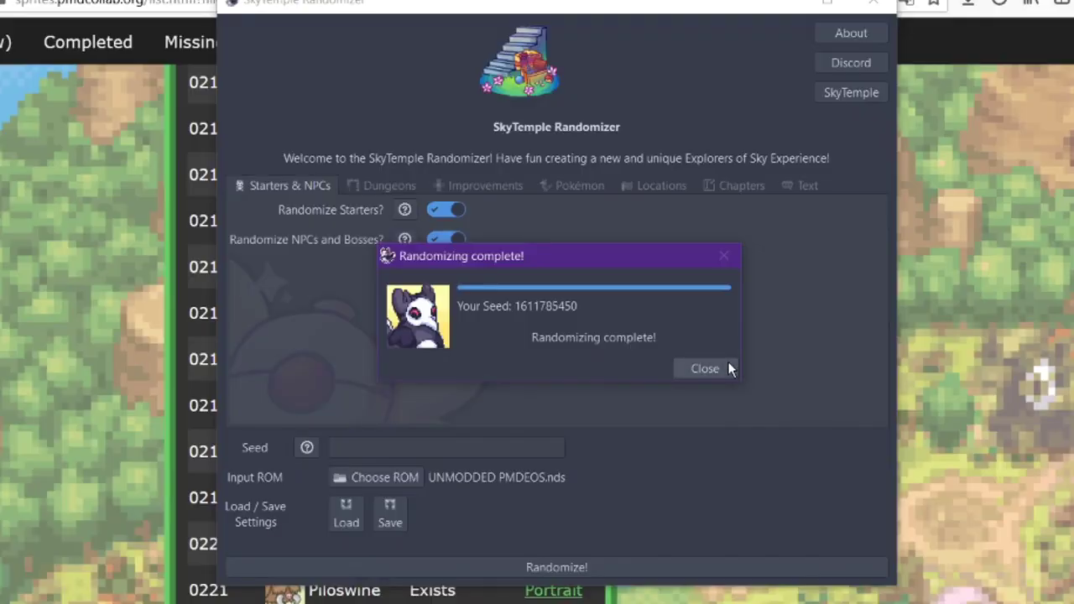
{"action": "left_click", "coordinate": [726, 368]}
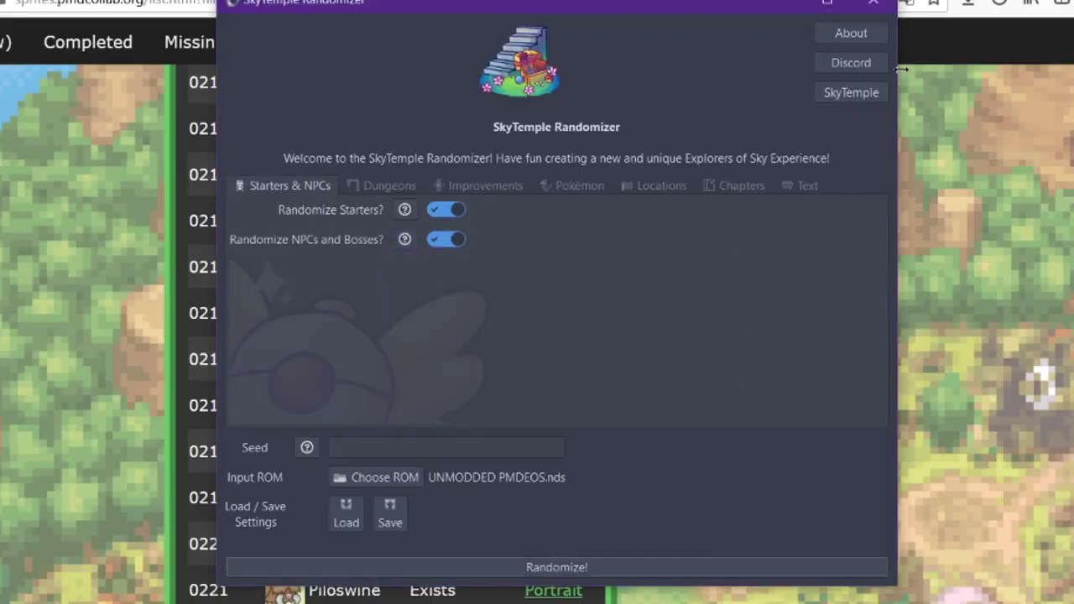
{"action": "left_click", "coordinate": [873, 3]}
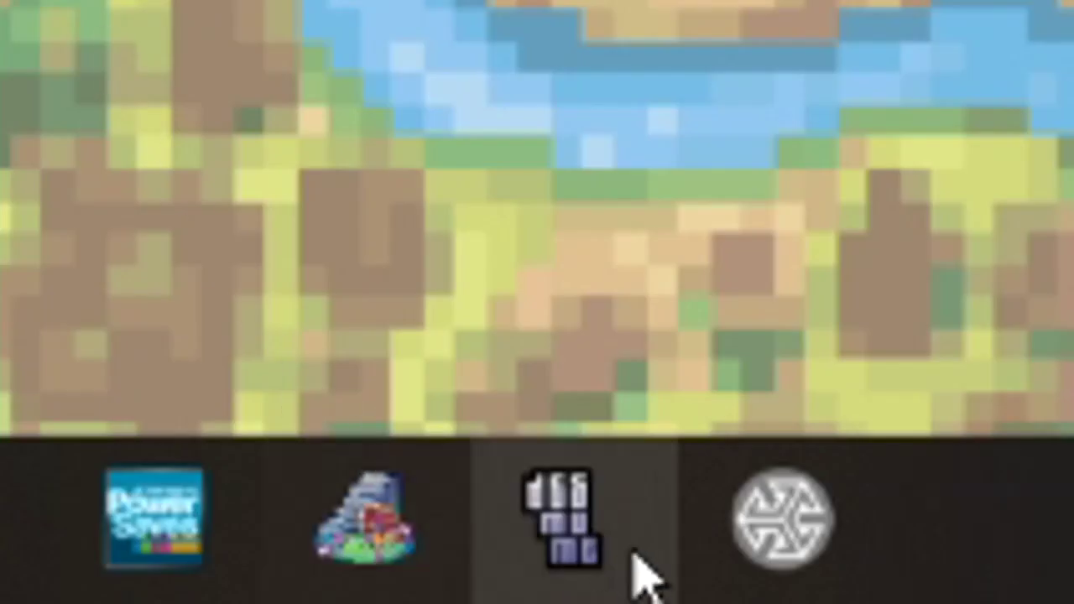
Launch DeSmuME and open Example Randomized File.nds from the ROMs and ISOs folder.
{"action": "left_click", "coordinate": [591, 536]}
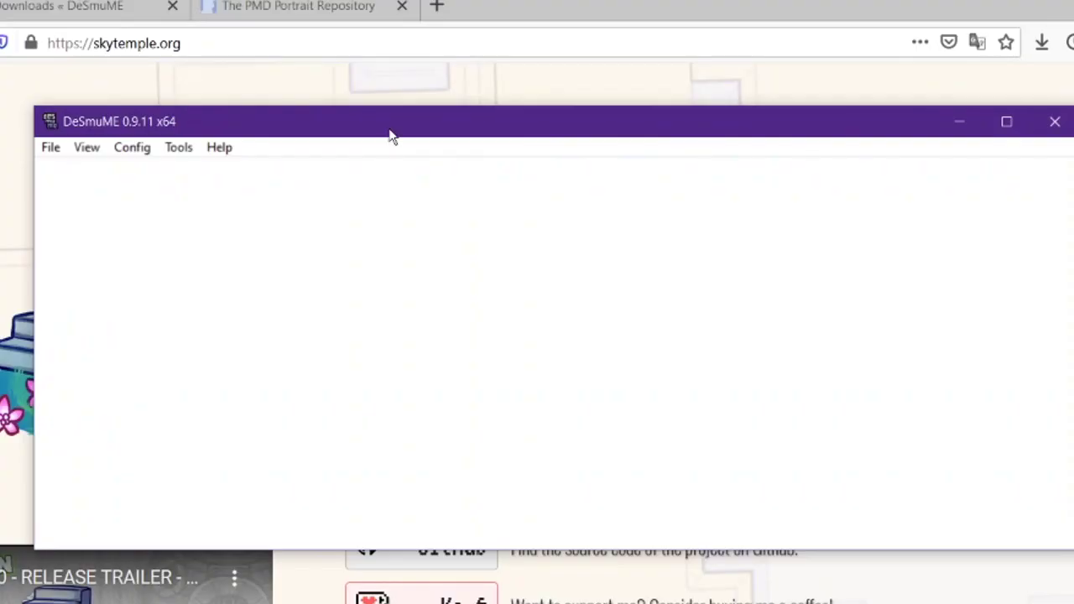
{"action": "left_click_drag", "start_coordinate": [391, 132], "coordinate": [369, 94]}
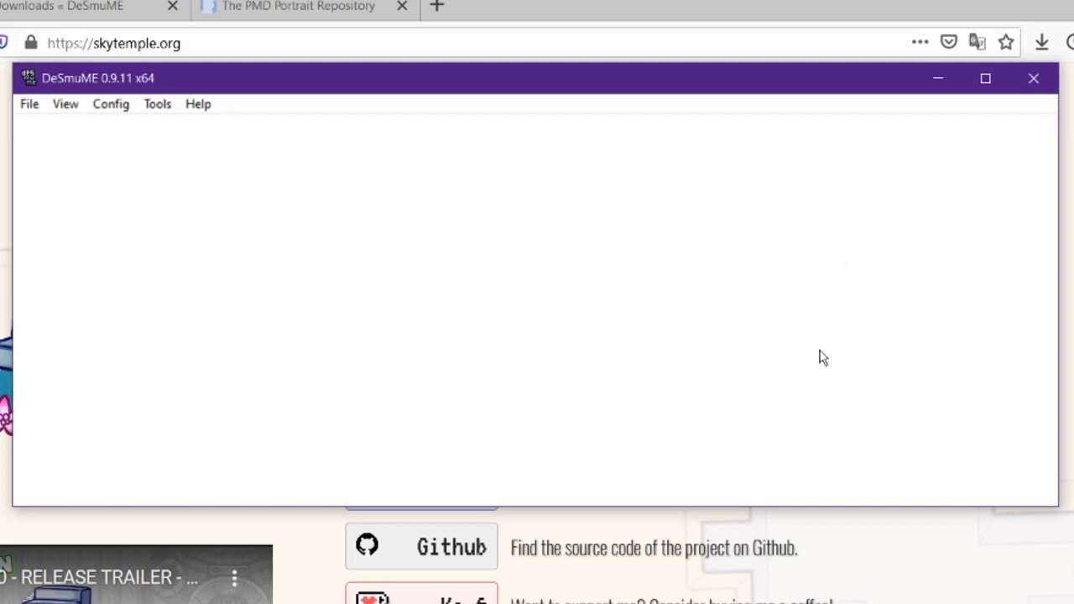
{"action": "left_click", "coordinate": [31, 106]}
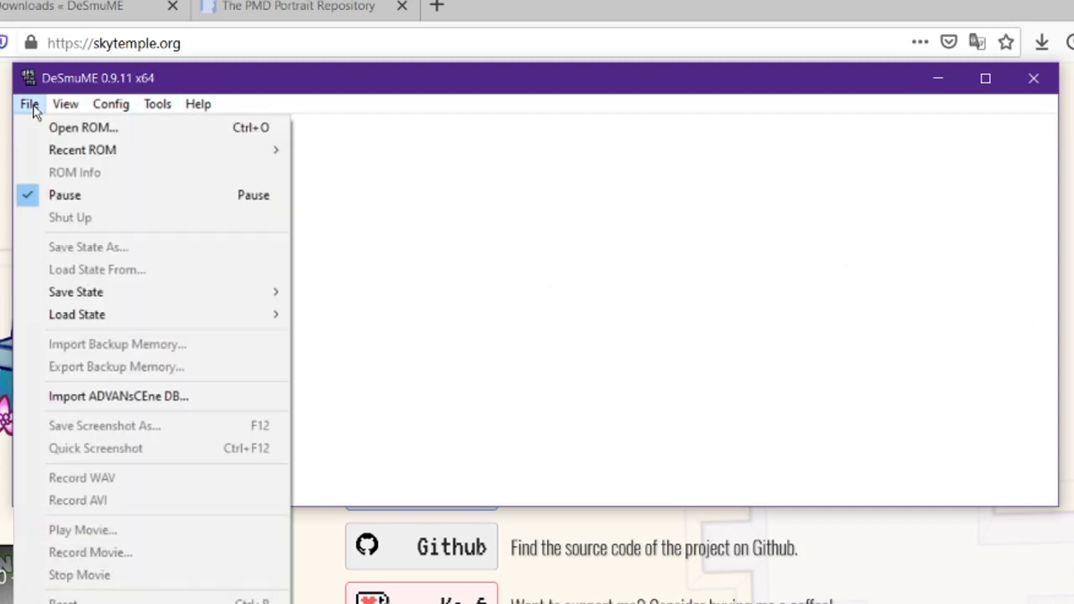
{"action": "left_click", "coordinate": [38, 128]}
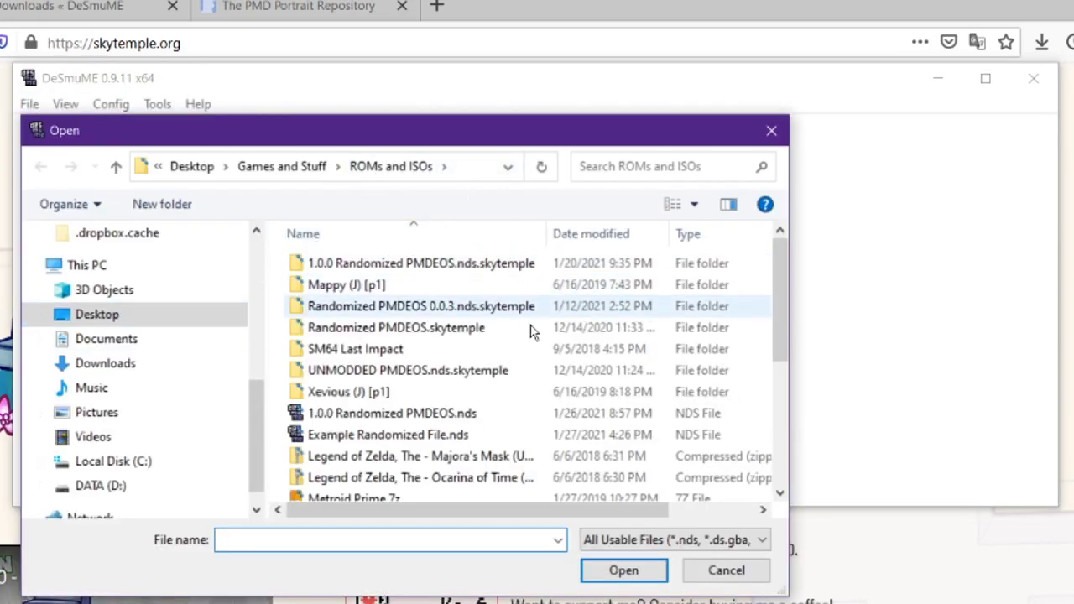
{"action": "scroll", "coordinate": [539, 374], "scroll_direction": "down", "scroll_amount": 1}
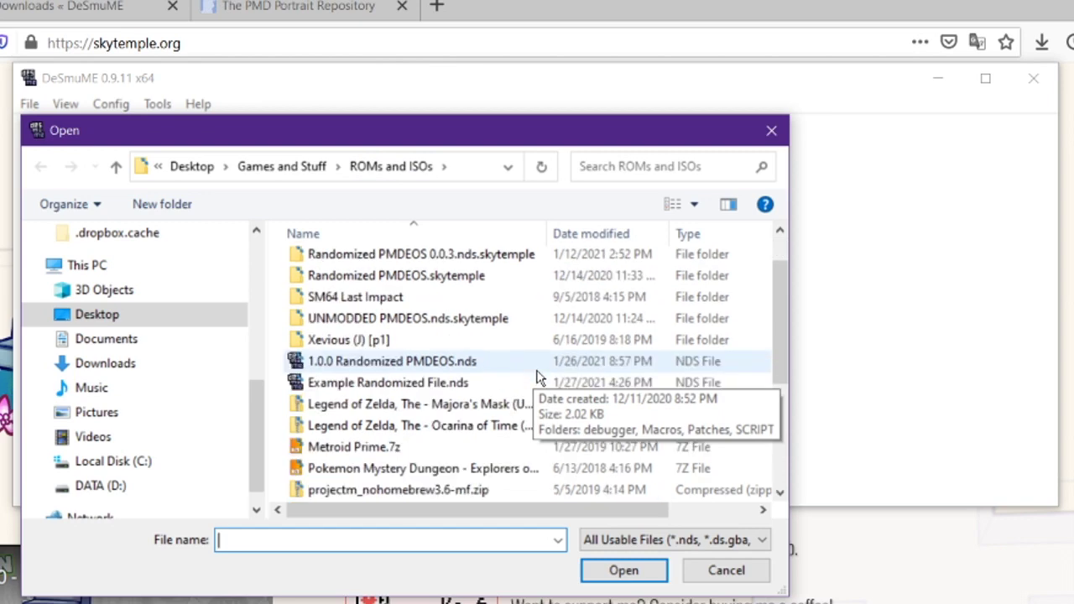
{"action": "double_click", "coordinate": [479, 390]}
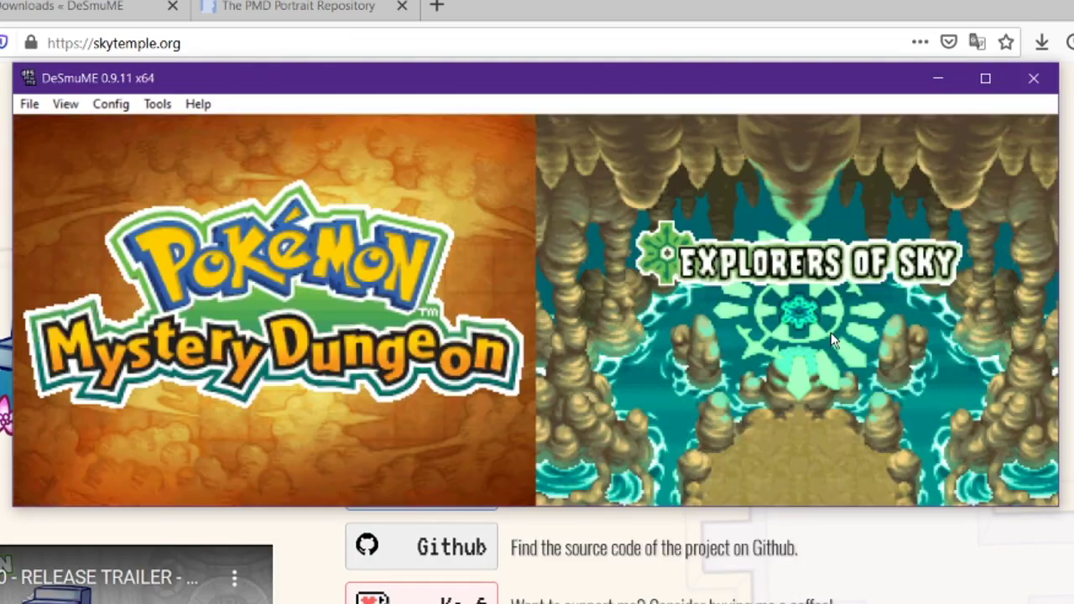
Pass the game's title screen and choose the "Mission objectives" entry in the main menu.
{"action": "left_click", "coordinate": [831, 336]}
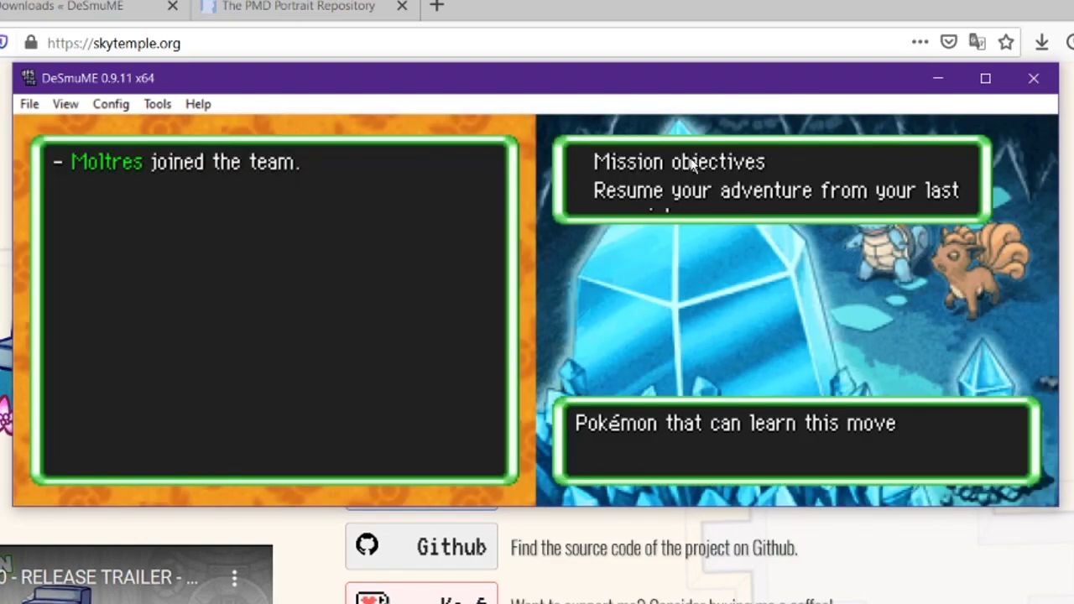
{"action": "key", "text": "Down"}
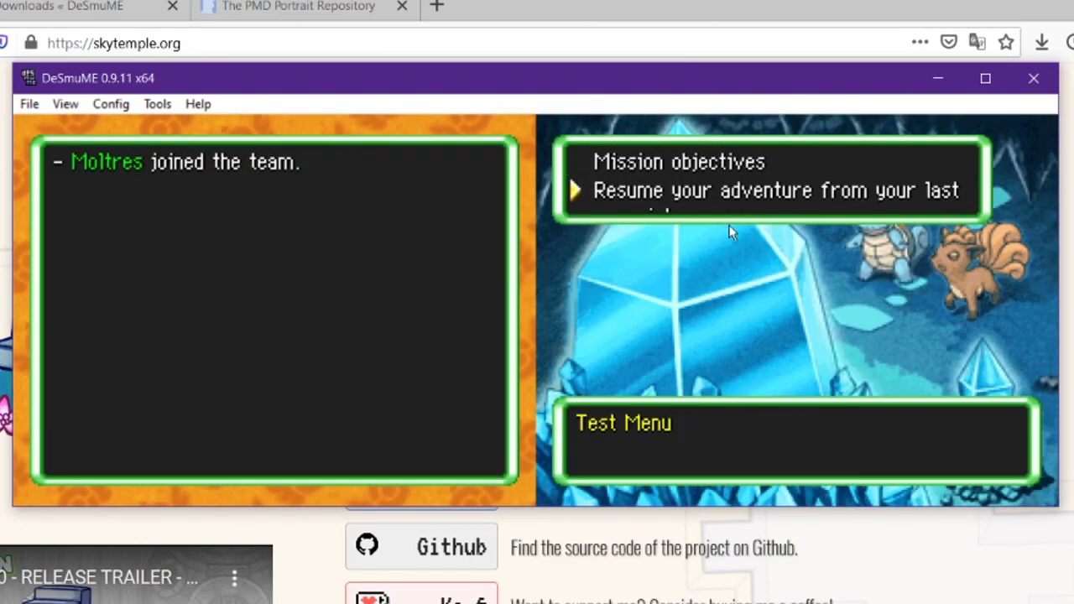
{"action": "key", "text": "Down"}
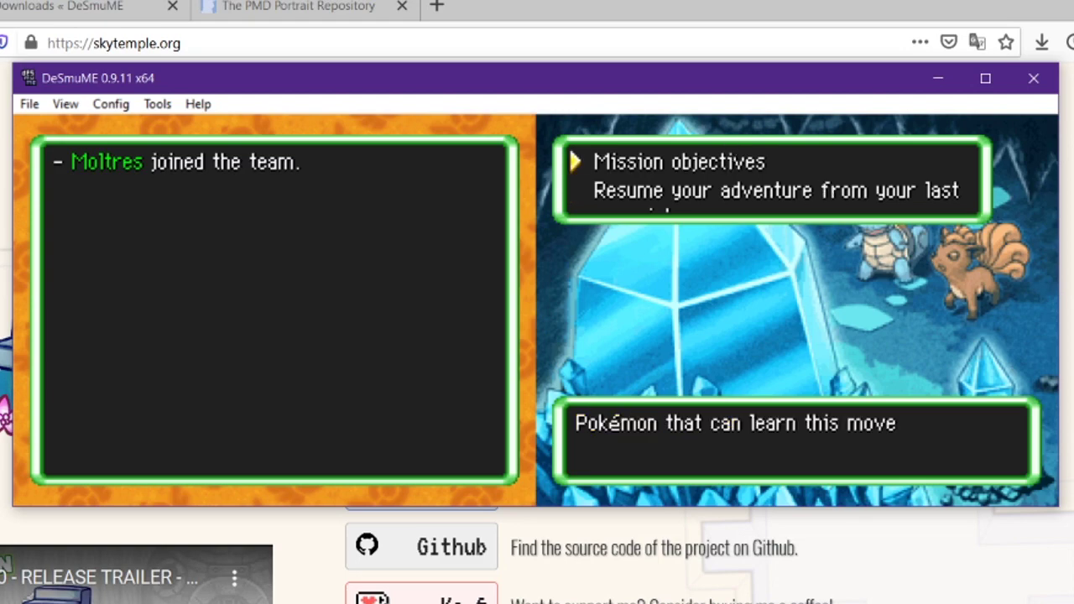
{"action": "left_click", "coordinate": [746, 161]}
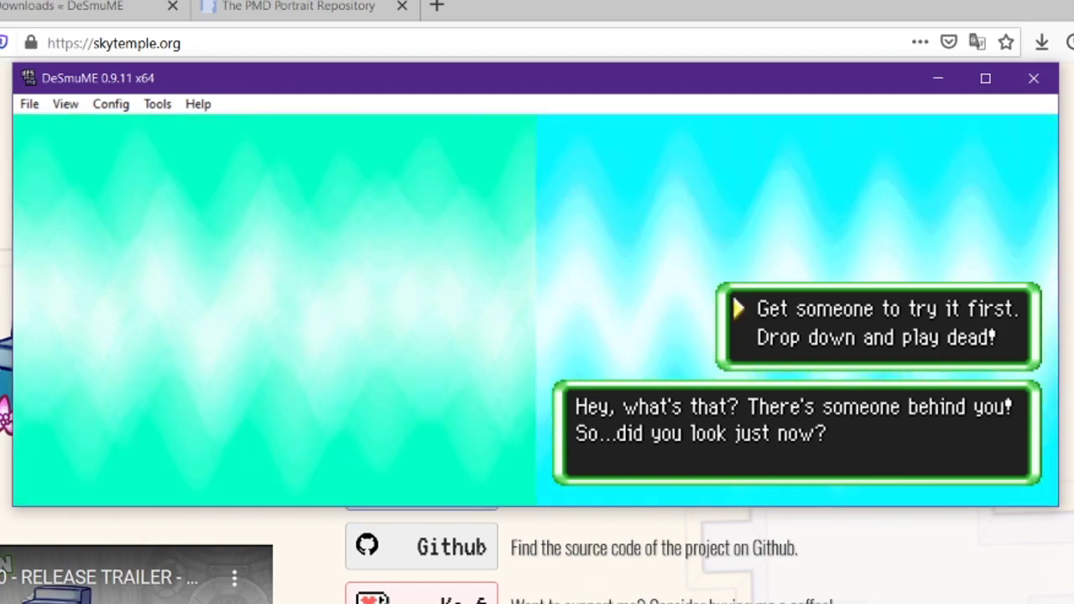
Answer the personality quiz with "Get someone to try it first.", "I don't know." and "I shed a few tears.".
{"action": "left_click", "coordinate": [757, 313]}
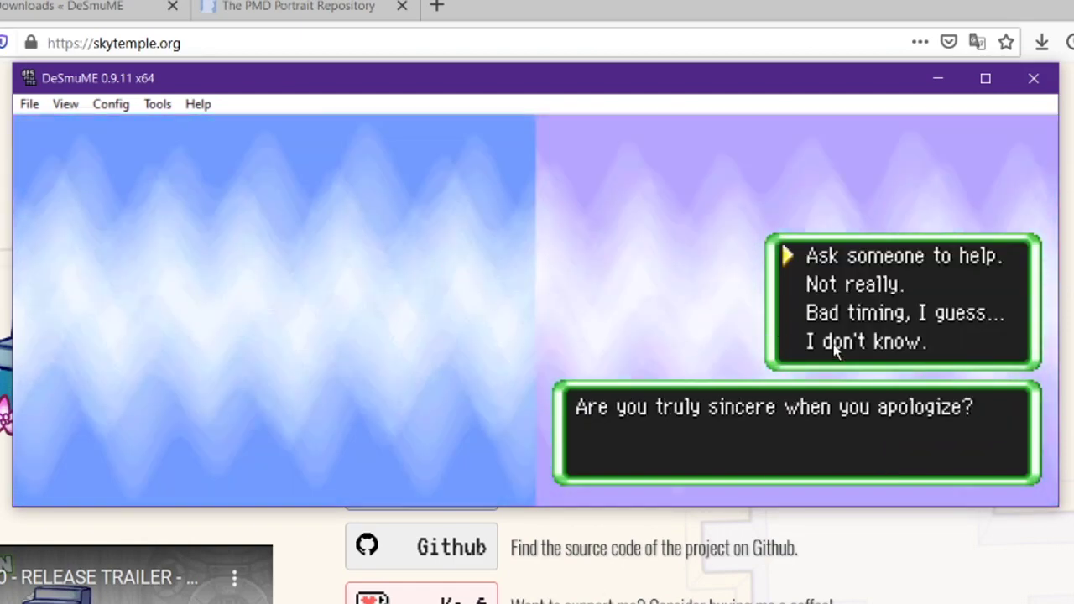
{"action": "left_click", "coordinate": [833, 344]}
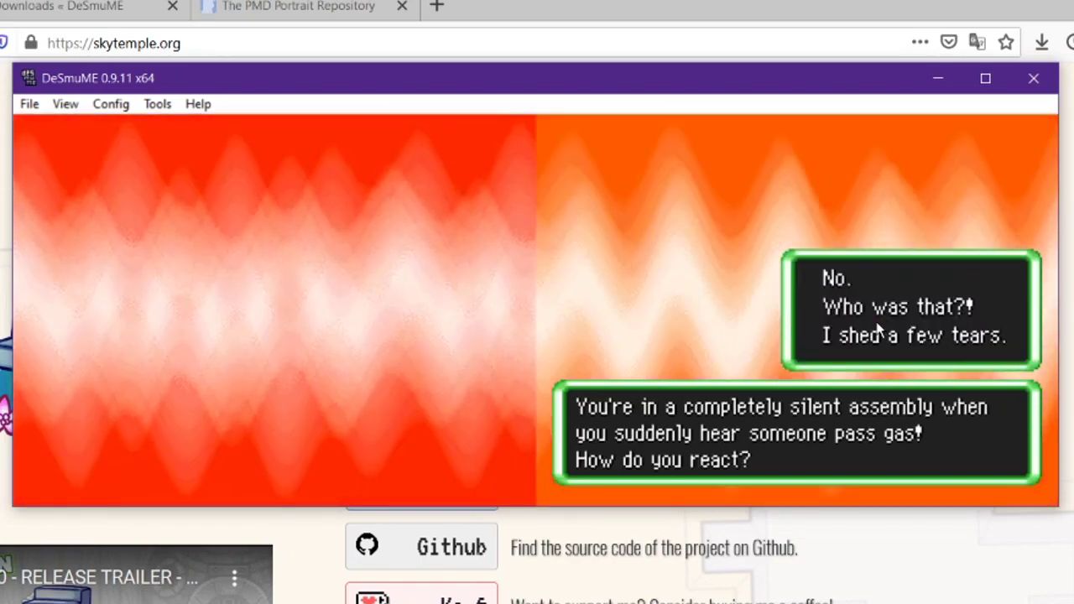
{"action": "left_click", "coordinate": [877, 327]}
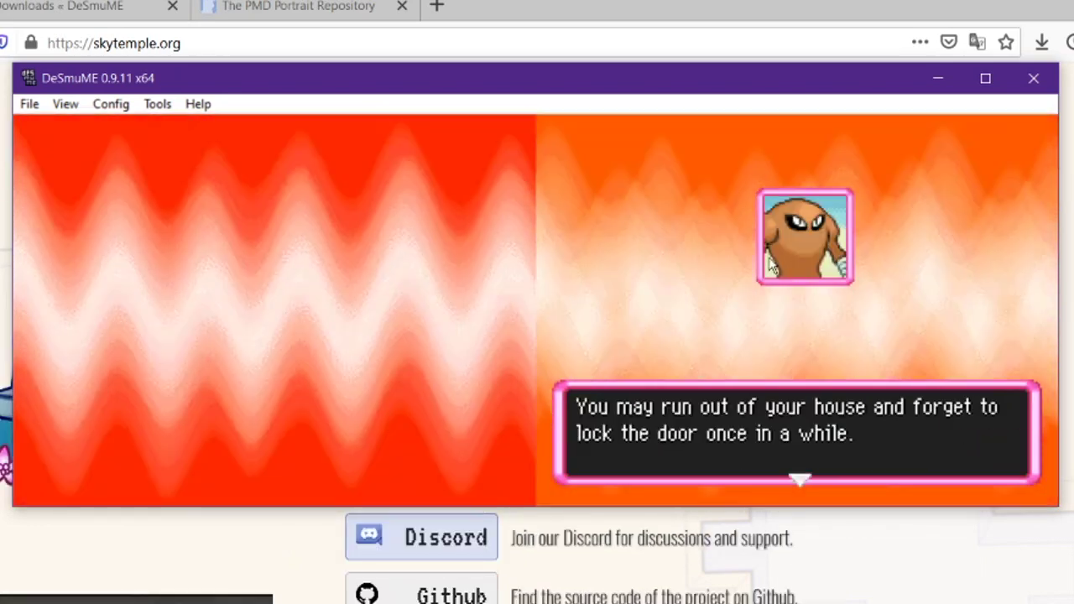
Advance through the personality quiz's result dialogue about the rash and hasty type until the partner selection list opens.
{"action": "left_click", "coordinate": [868, 451]}
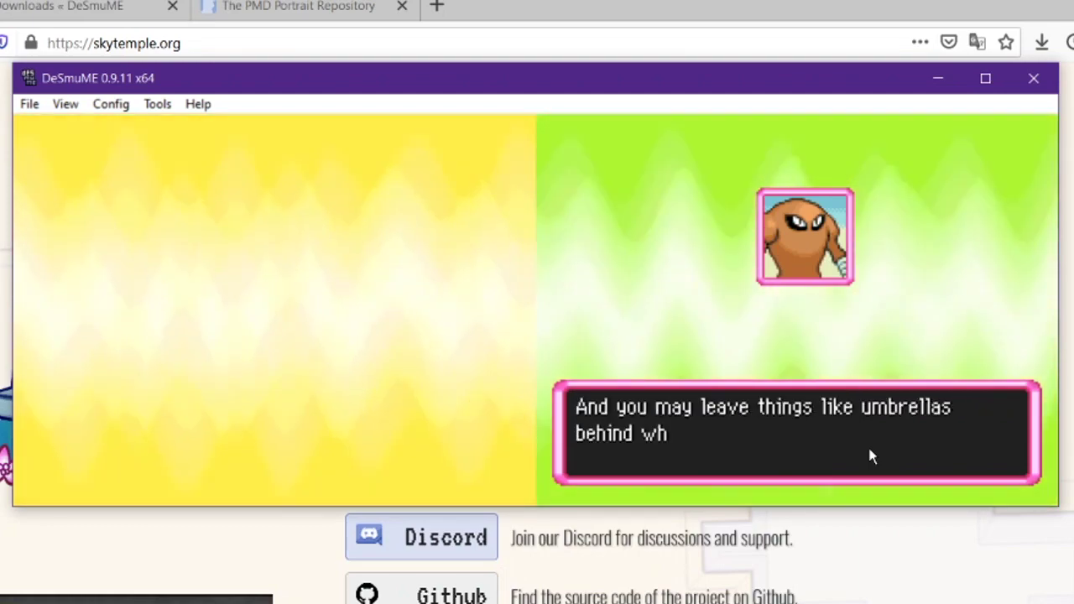
{"action": "left_click", "coordinate": [867, 445]}
{"action": "left_click", "coordinate": [926, 425]}
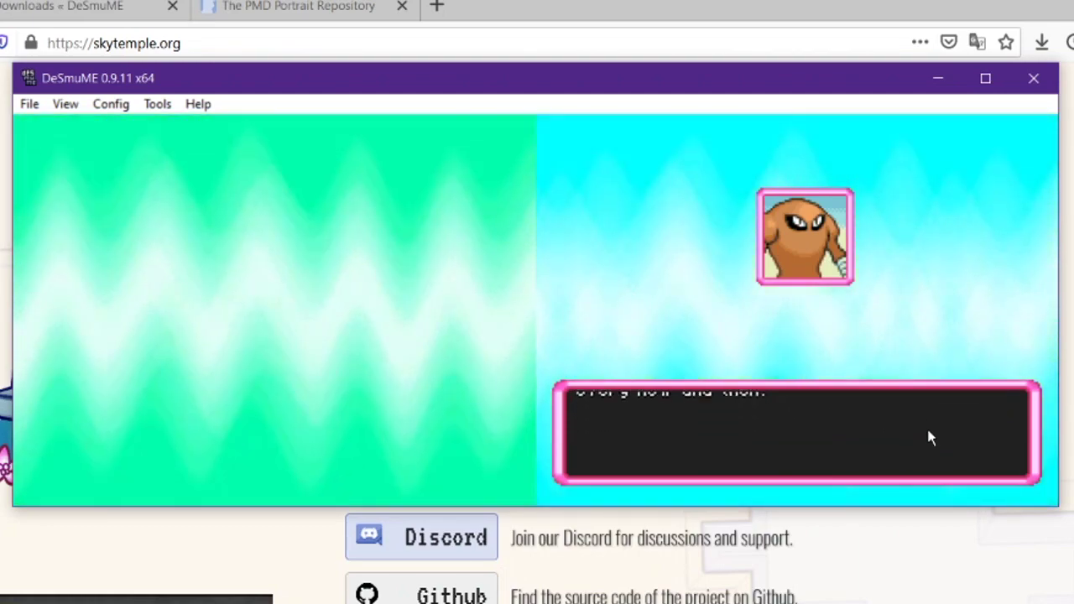
{"action": "left_click", "coordinate": [940, 453]}
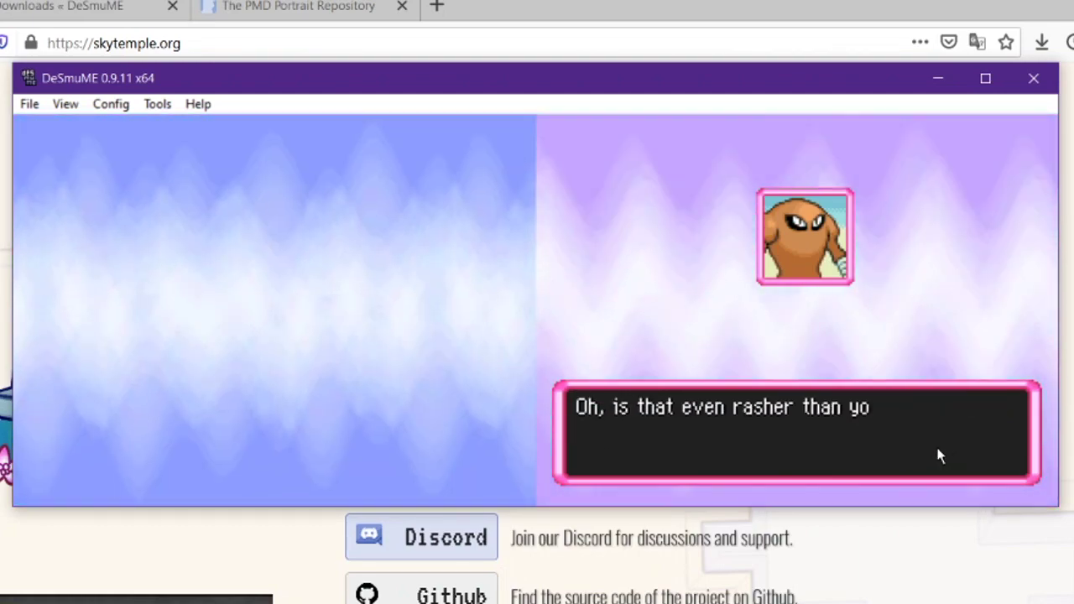
{"action": "left_click", "coordinate": [939, 456]}
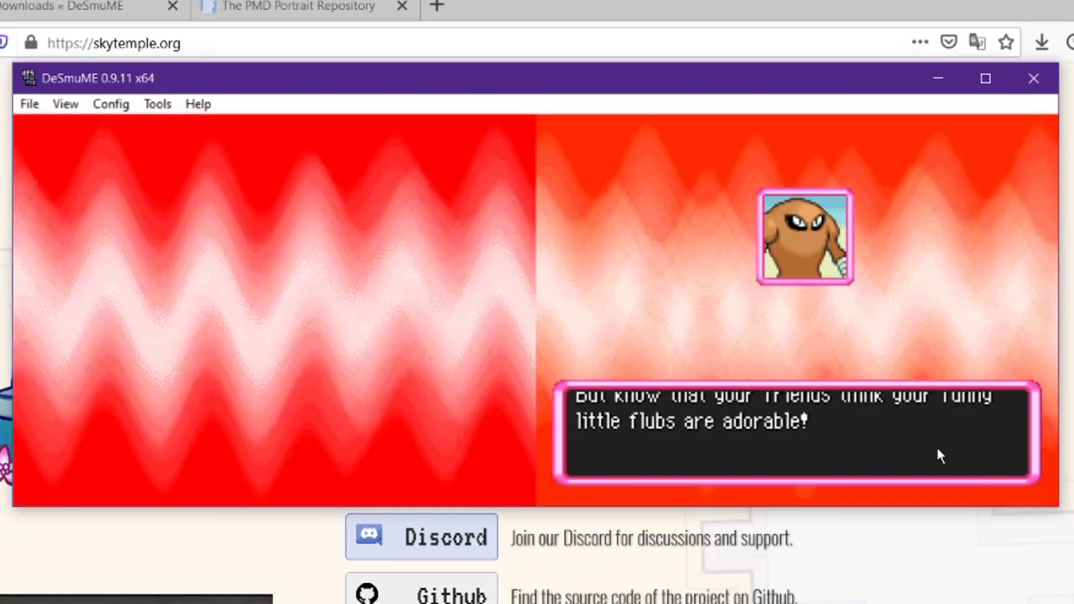
{"action": "left_click", "coordinate": [940, 455]}
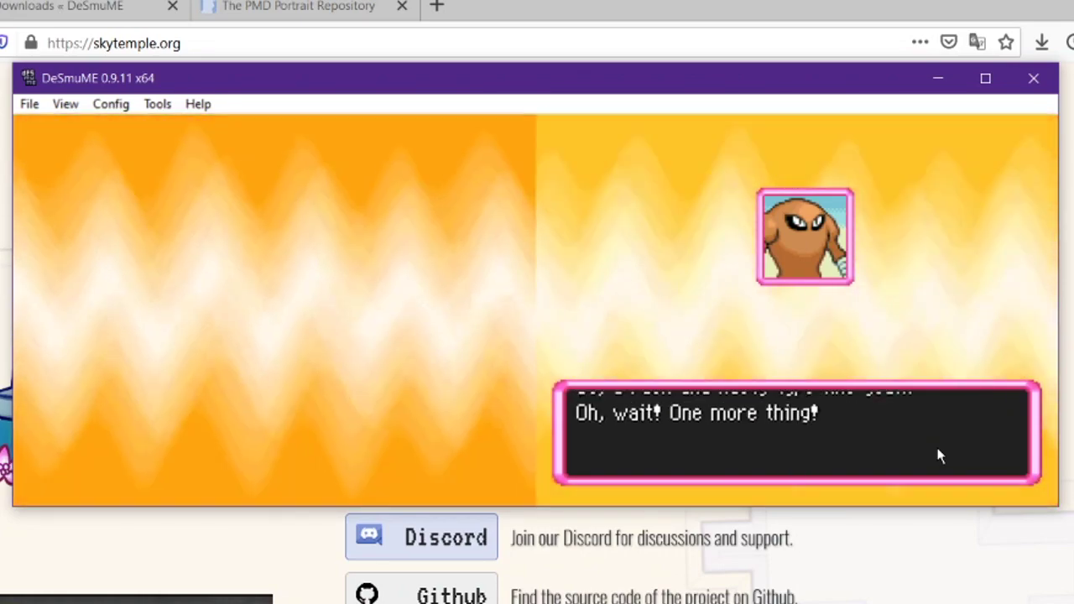
{"action": "left_click", "coordinate": [940, 456]}
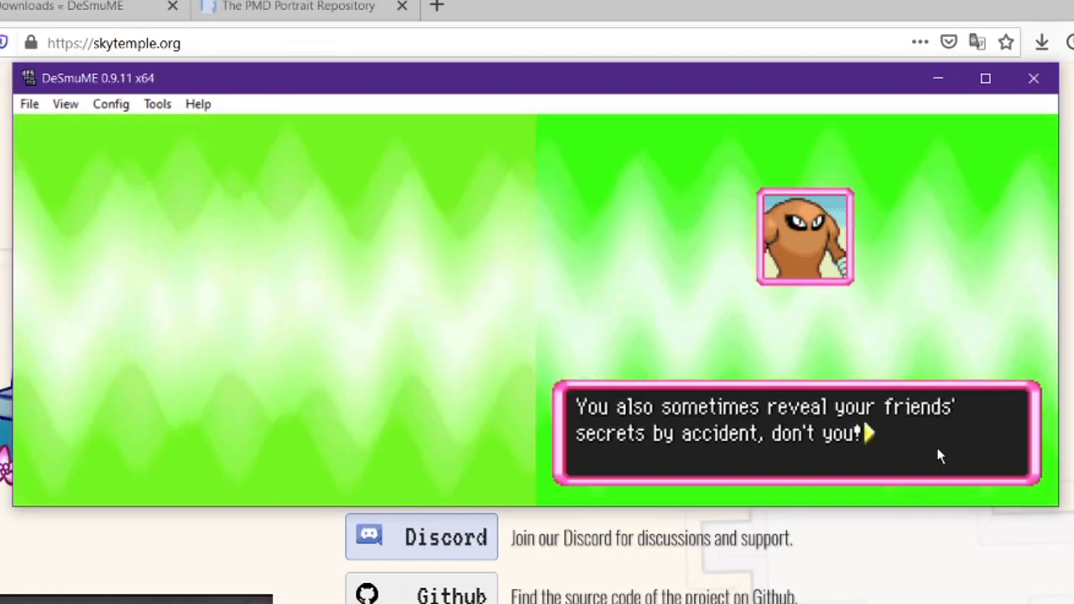
{"action": "left_click", "coordinate": [939, 455]}
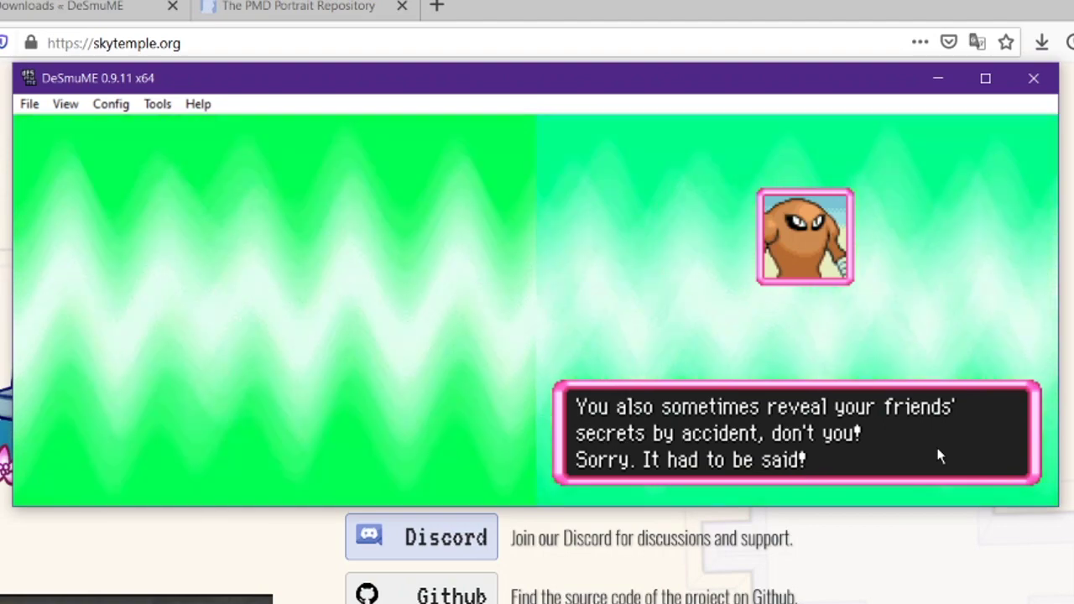
{"action": "left_click", "coordinate": [940, 455]}
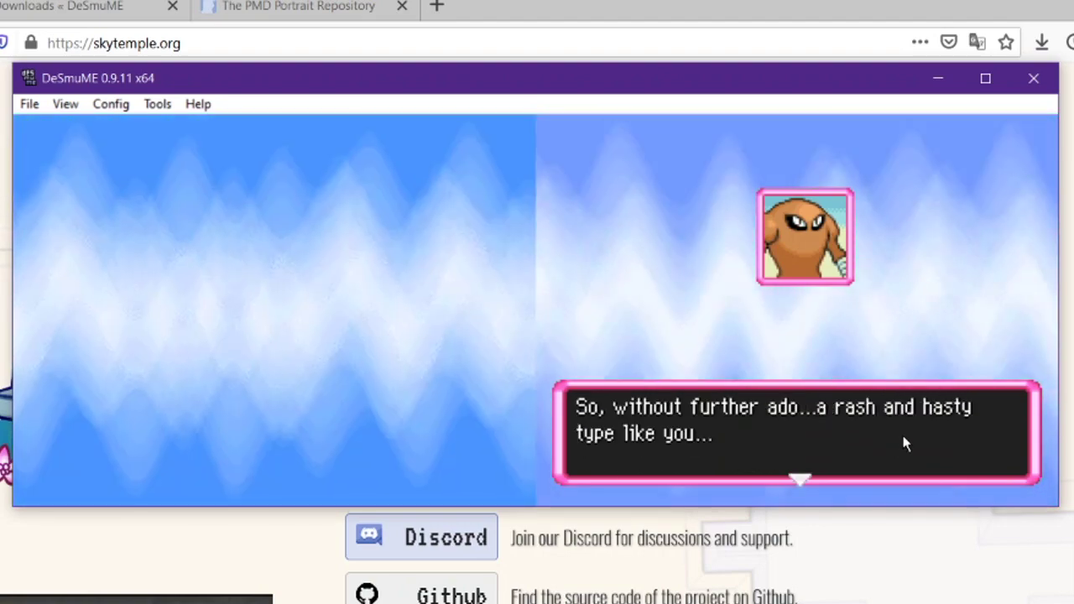
{"action": "left_click", "coordinate": [902, 437]}
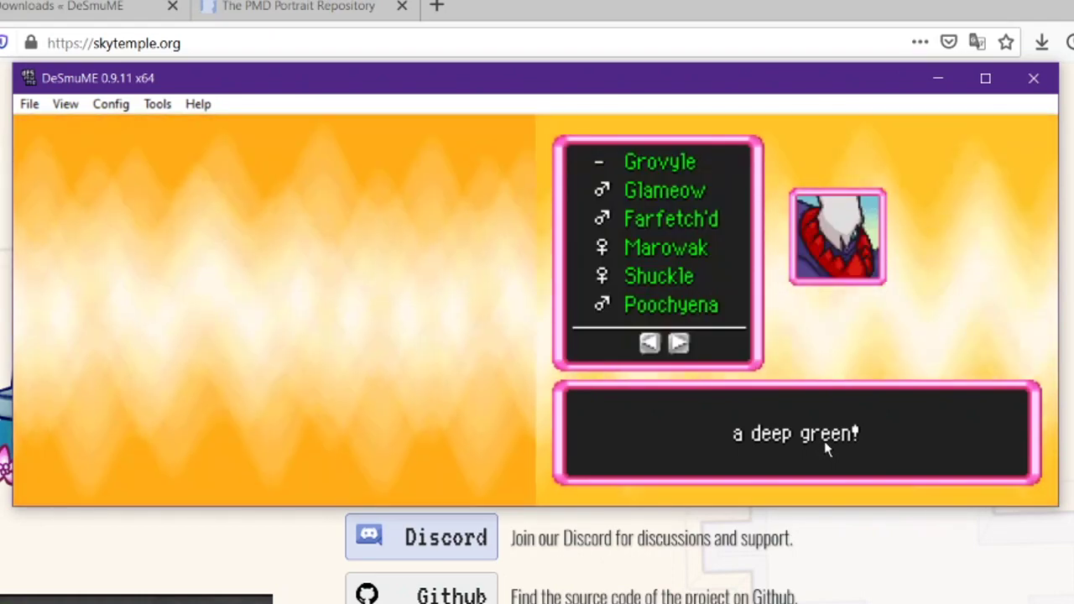
Browse the pages of partner candidates, choose Shellder and confirm the choice to proceed to the partner's name entry.
{"action": "left_click", "coordinate": [726, 210]}
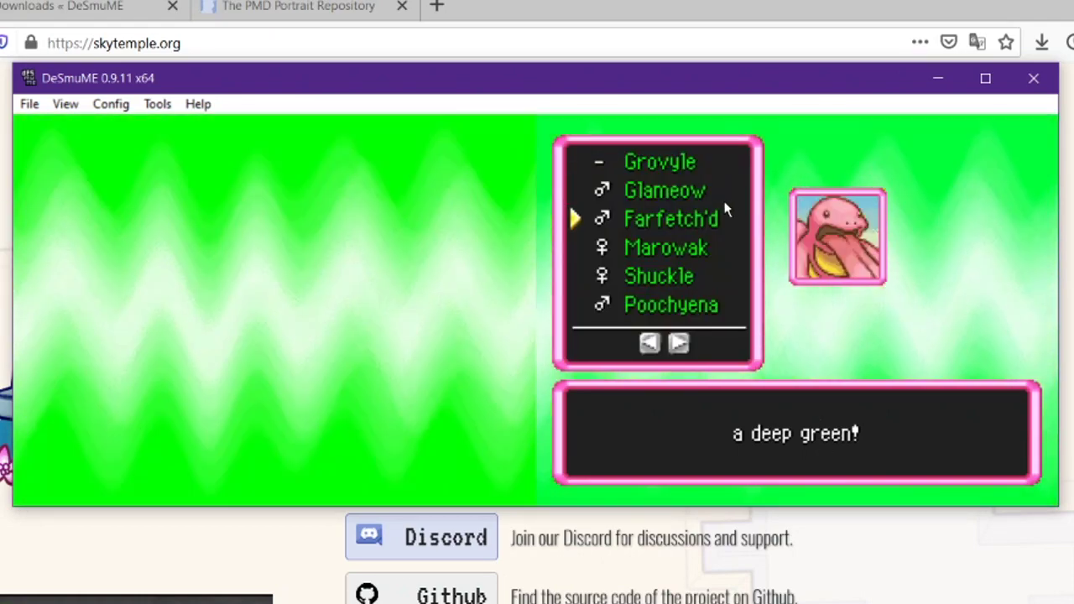
{"action": "key", "text": "Up"}
{"action": "key", "text": "Up"}
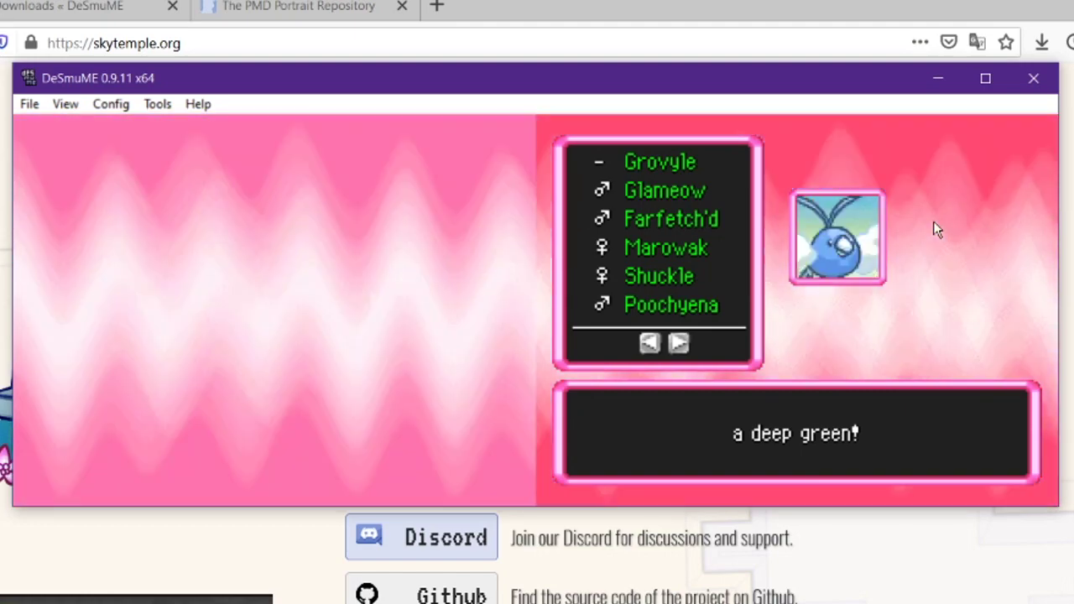
{"action": "key", "text": "Right"}
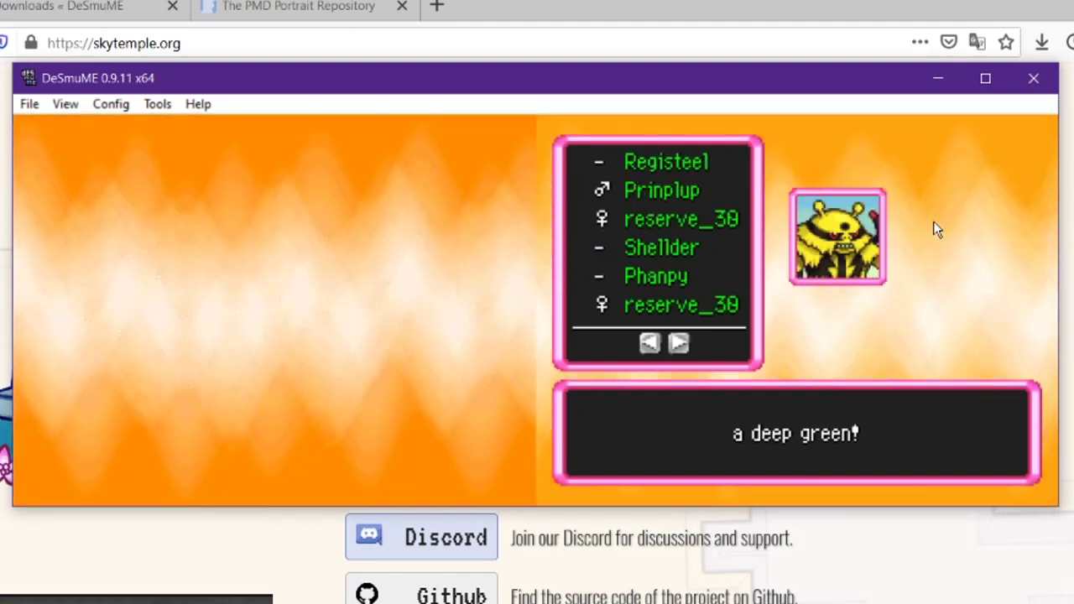
{"action": "key", "text": "Right"}
{"action": "key", "text": "Left"}
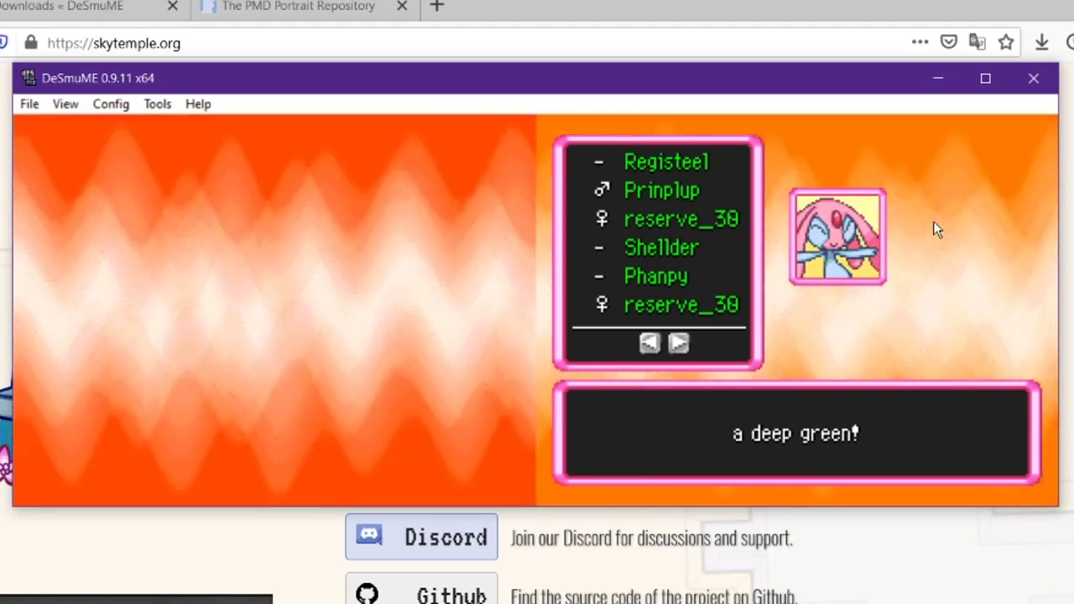
{"action": "key", "text": "x"}
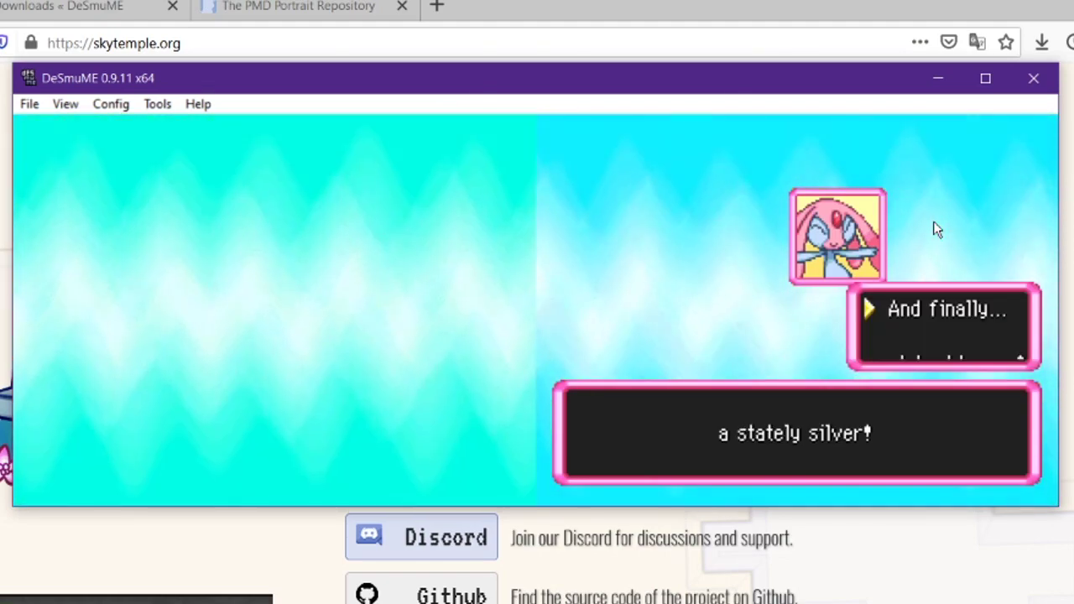
{"action": "key", "text": "x"}
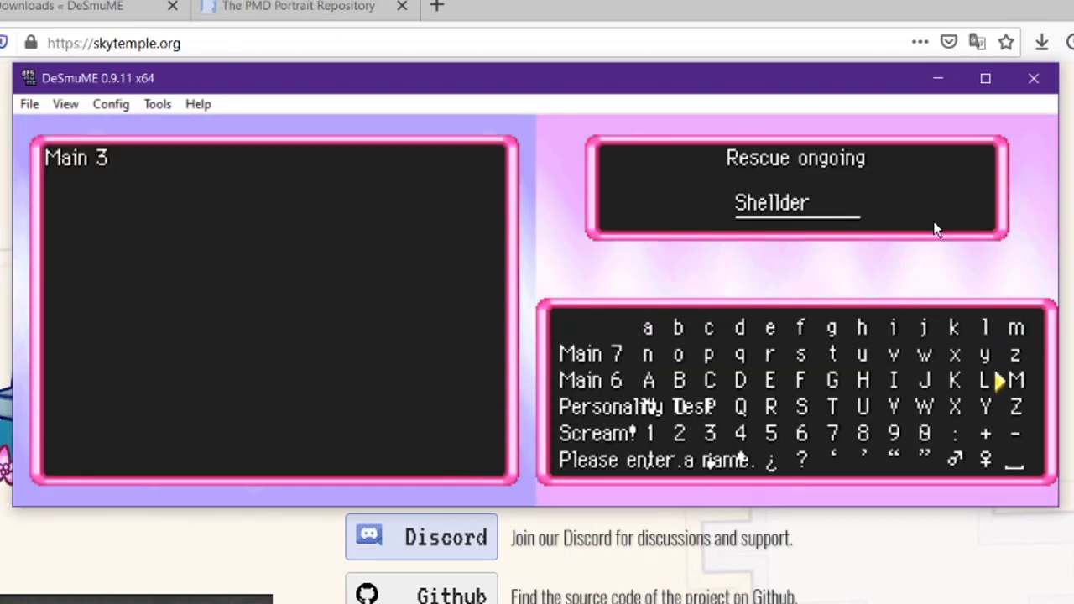
{"action": "key", "text": "x"}
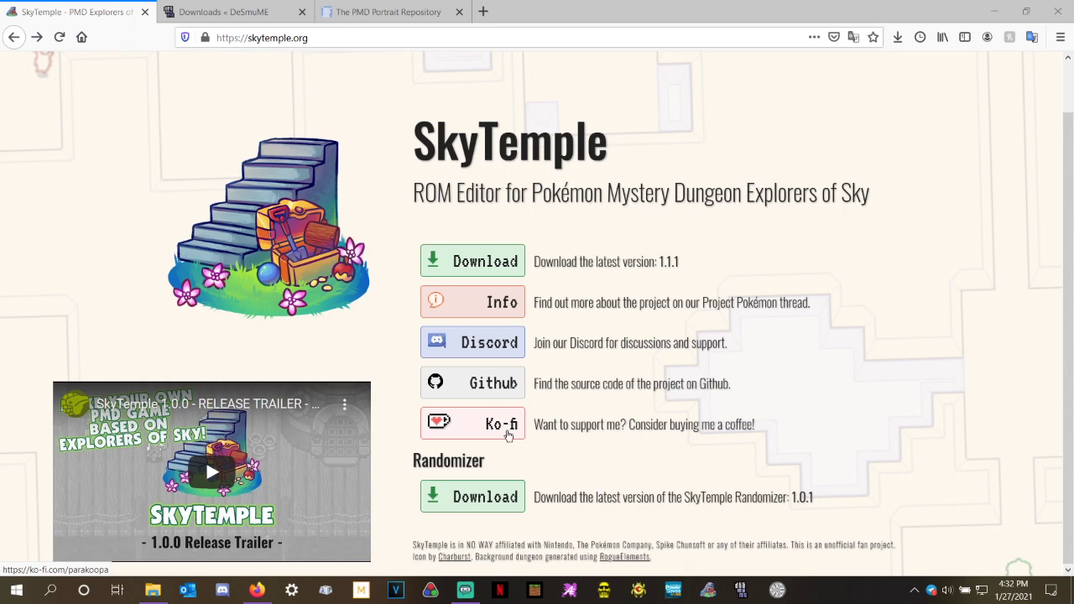
View the SkyTemple ROM Editor info thread on Project Pokémon in the browser, then return to the SkyTemple homepage.
{"action": "left_click", "coordinate": [503, 307]}
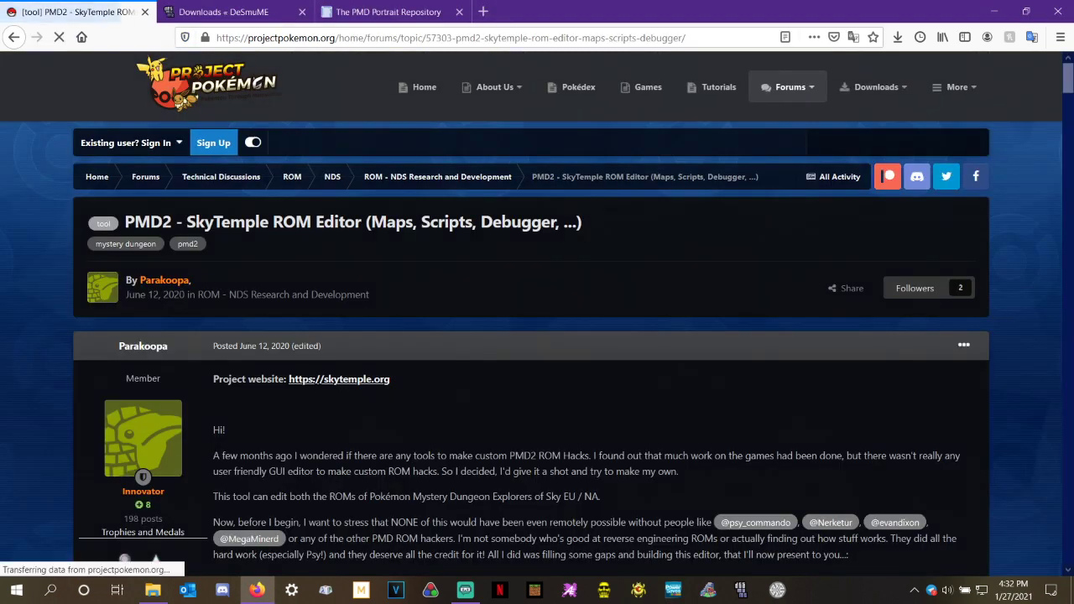
{"action": "scroll", "coordinate": [428, 119], "scroll_direction": "down", "scroll_amount": 3}
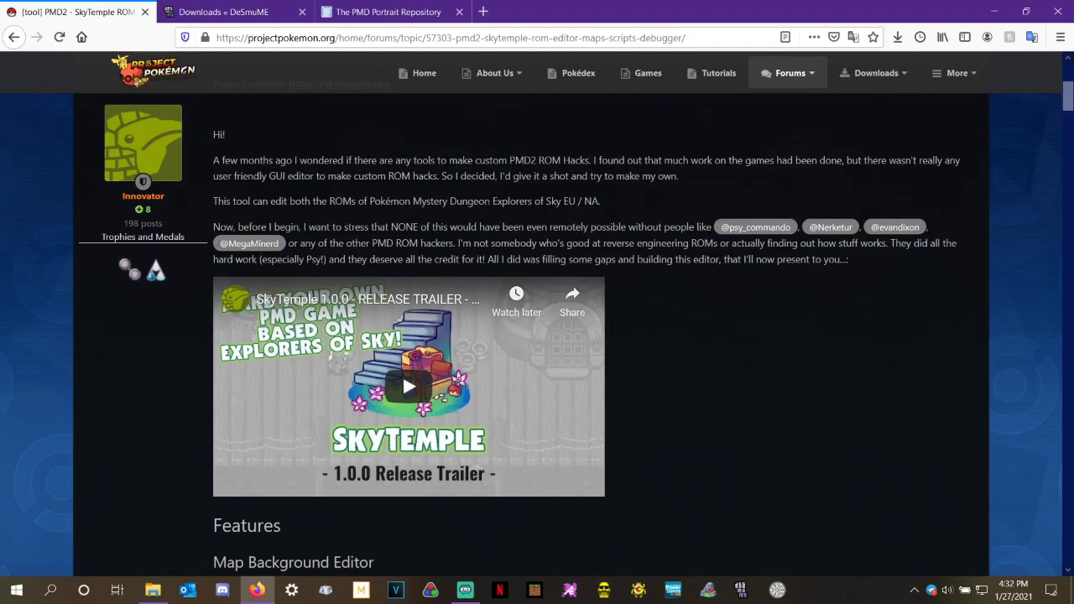
{"action": "left_click", "coordinate": [13, 37]}
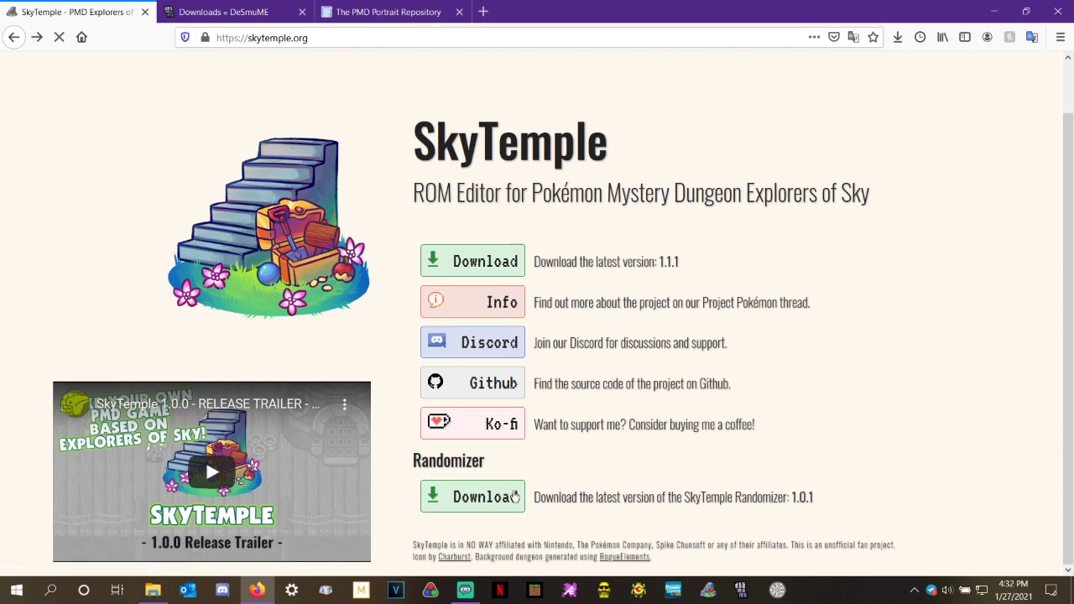